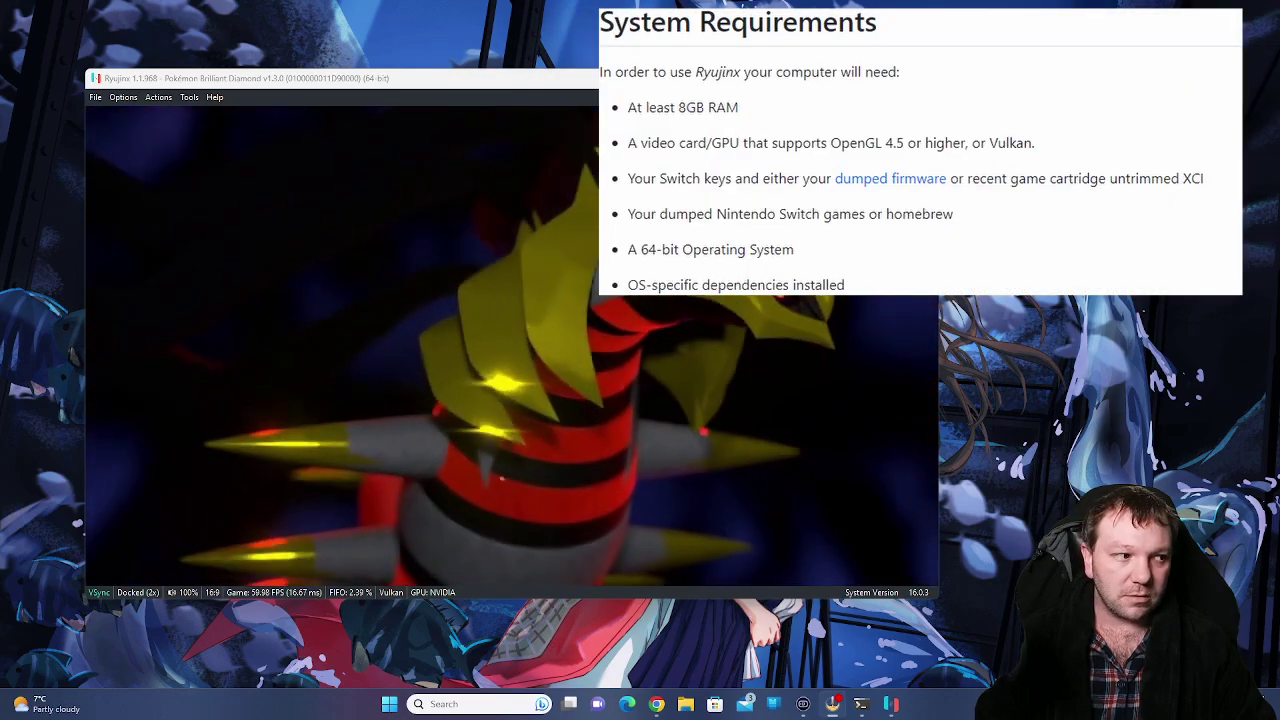
# - Quit the running Brilliant Diamond game with Alt+F4
pyautogui.hotkey('alt', 'F4')
# - Exit Ryujinx, start the Windows build download from ryujinx.org, then cancel it
pyautogui.click(588, 389)
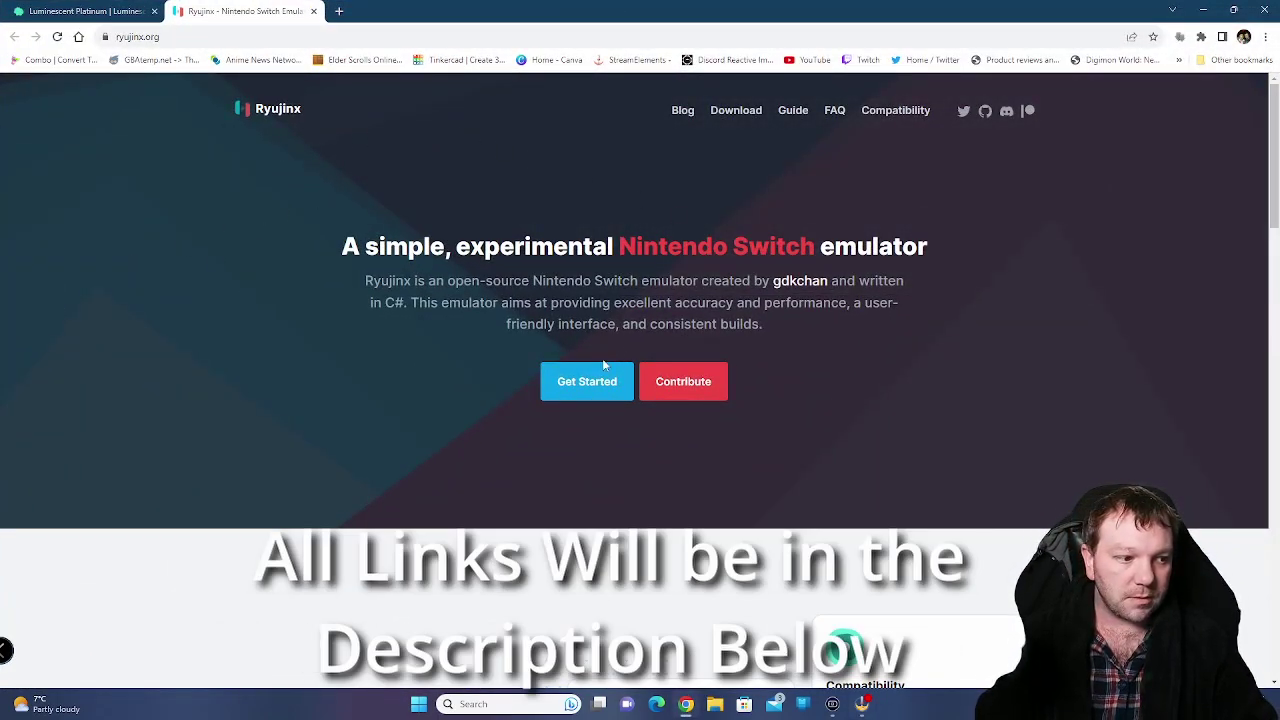
pyautogui.click(730, 112)
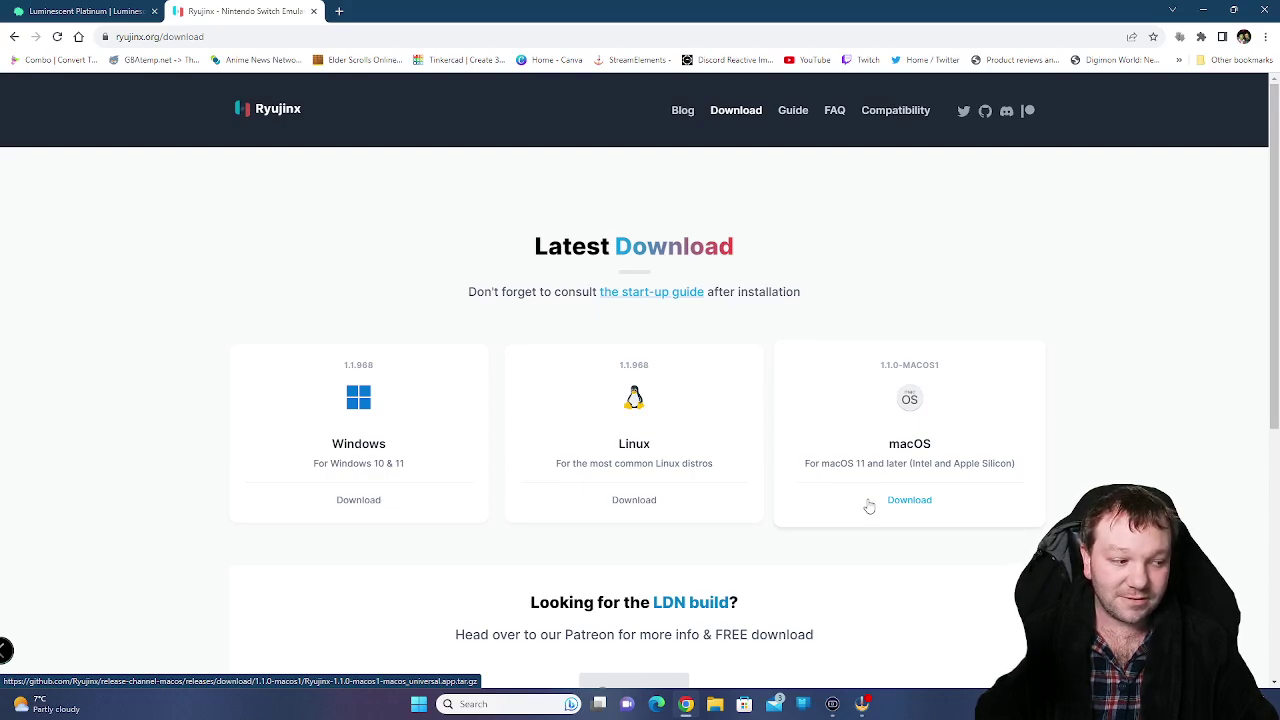
pyautogui.click(365, 473)
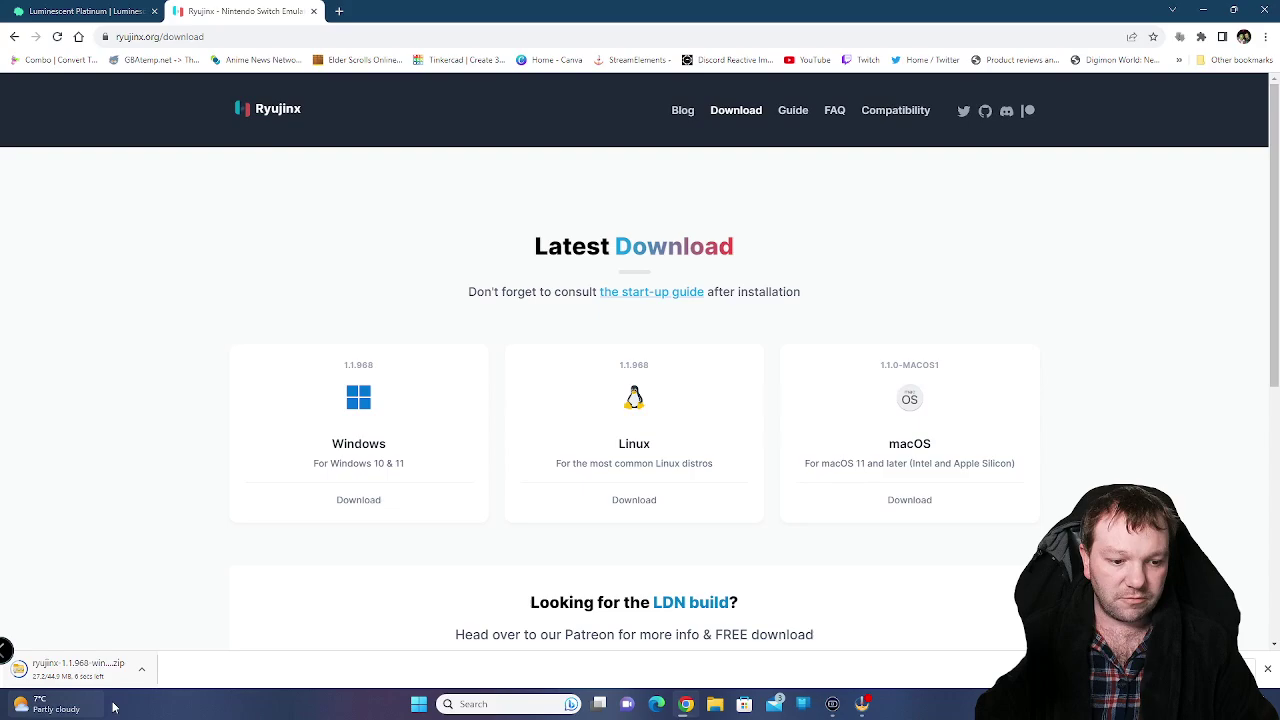
pyautogui.click(141, 669)
pyautogui.click(165, 644)
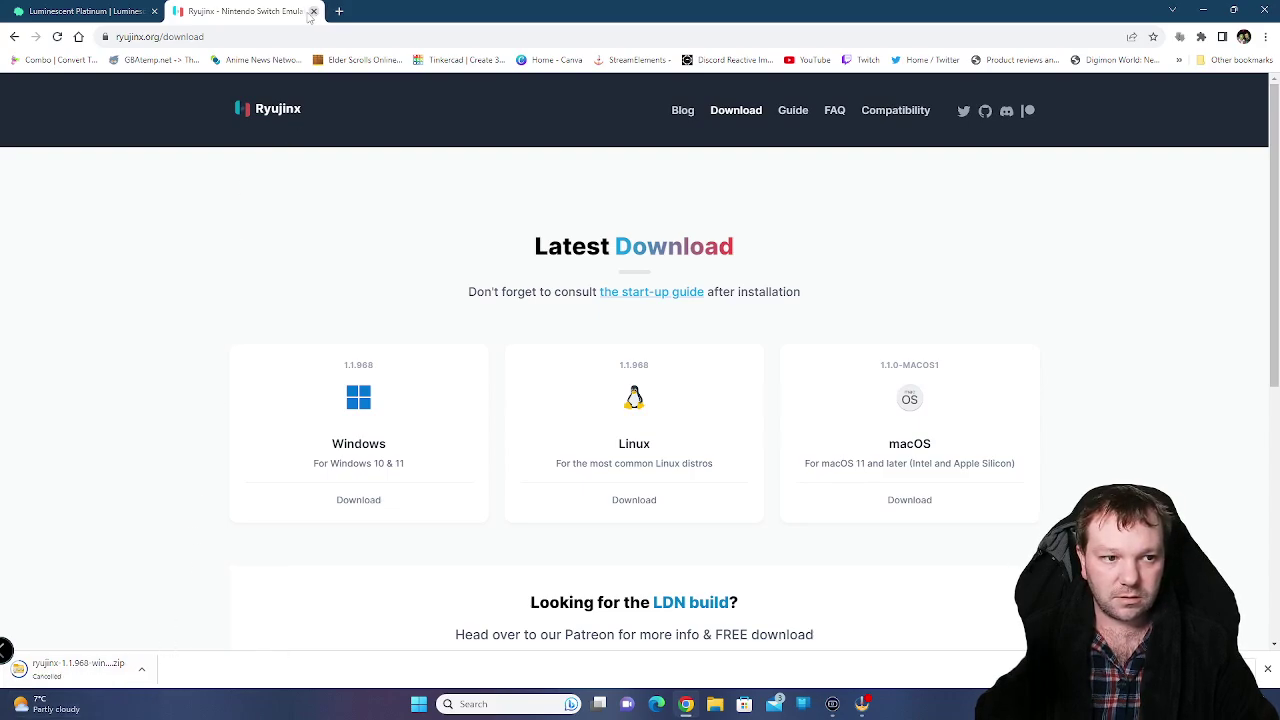
# - Start the manual slow download of Lumi 2.0F on Nexus Mods, then cancel it
pyautogui.click(70, 10)
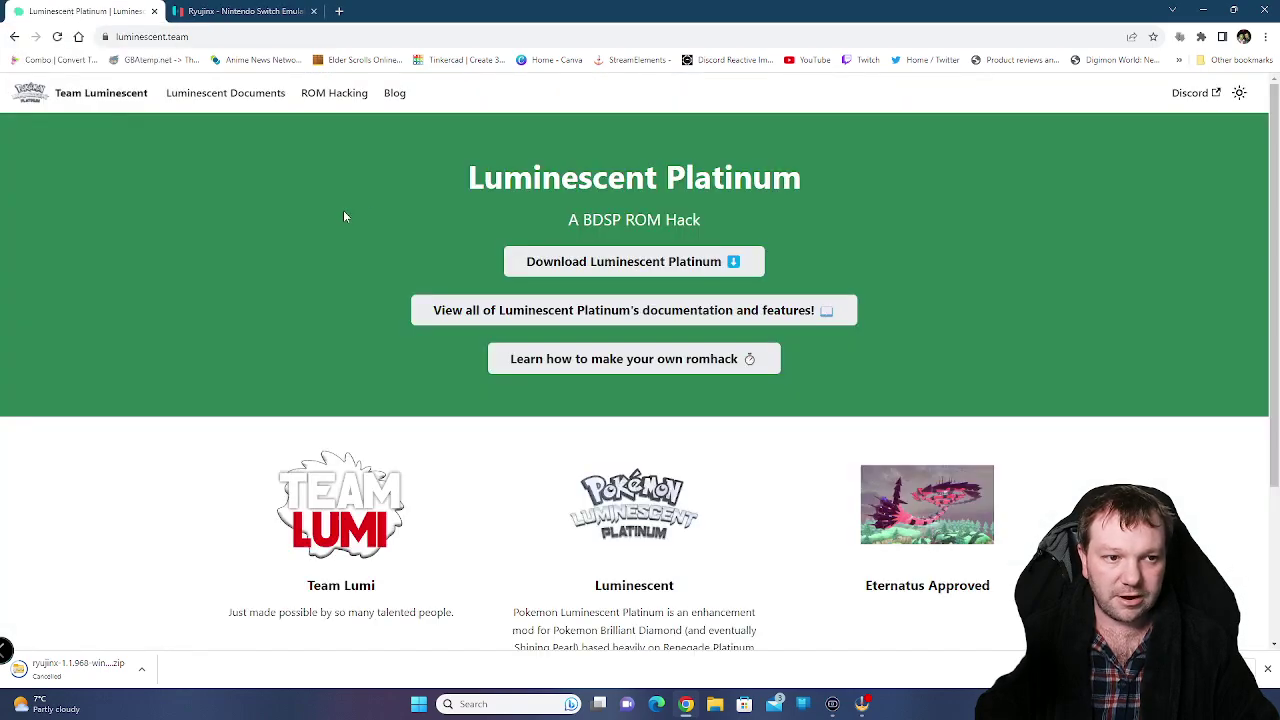
pyautogui.click(610, 262)
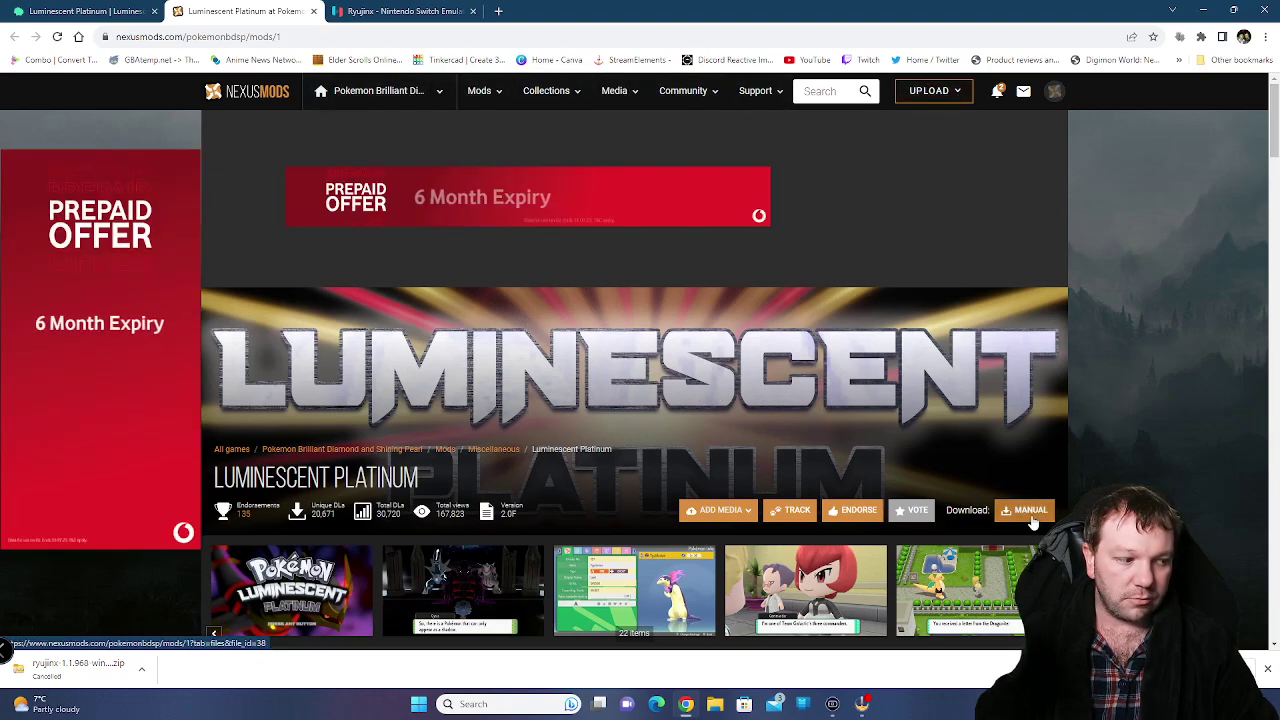
pyautogui.click(1031, 513)
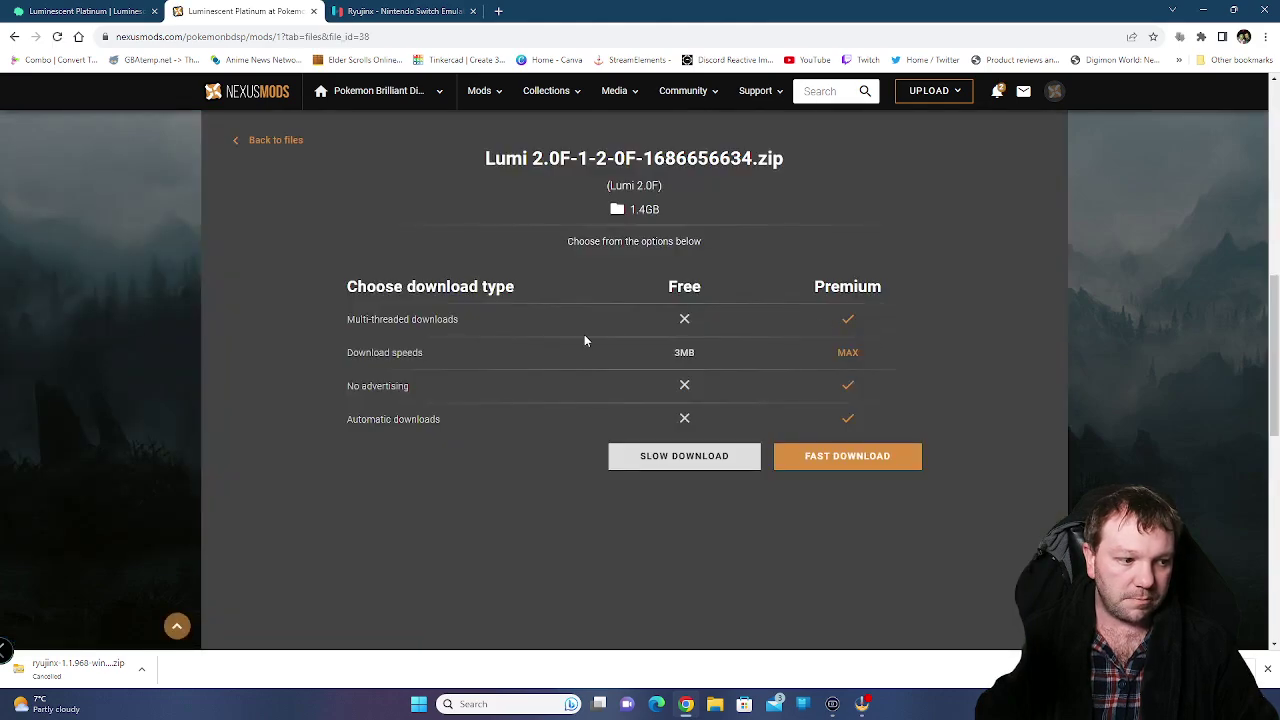
pyautogui.click(664, 466)
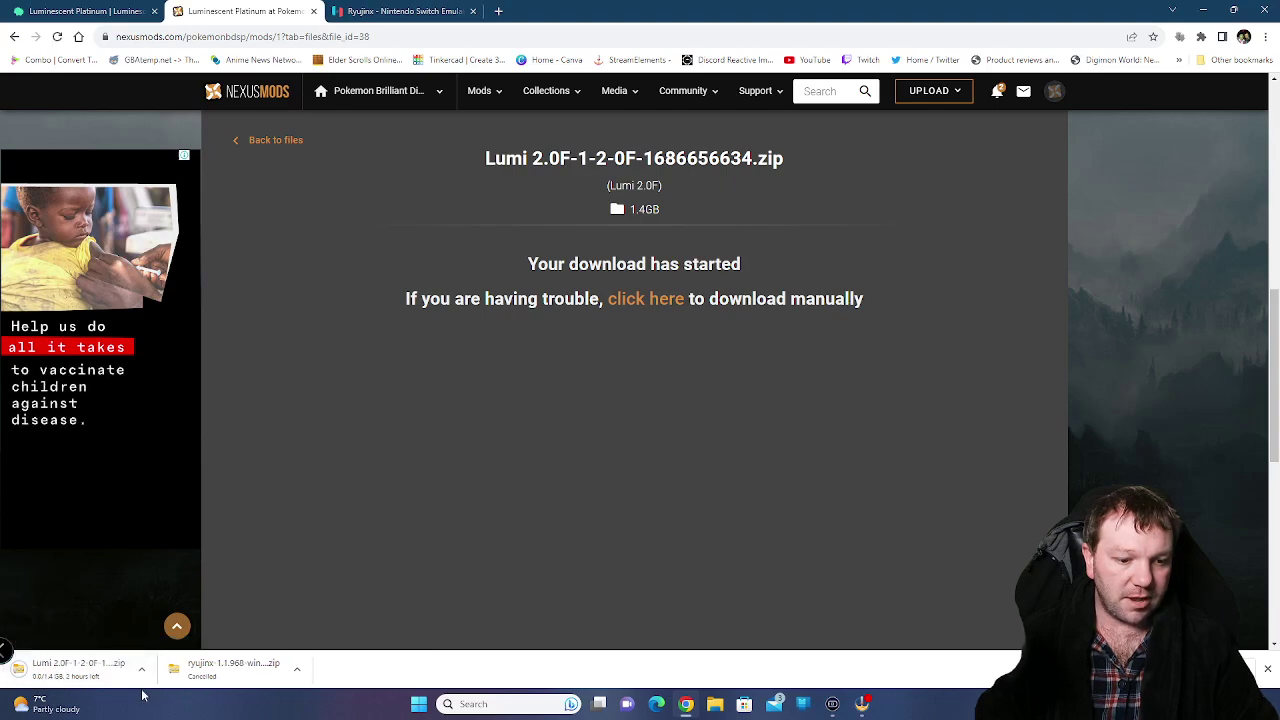
pyautogui.click(142, 672)
pyautogui.click(160, 641)
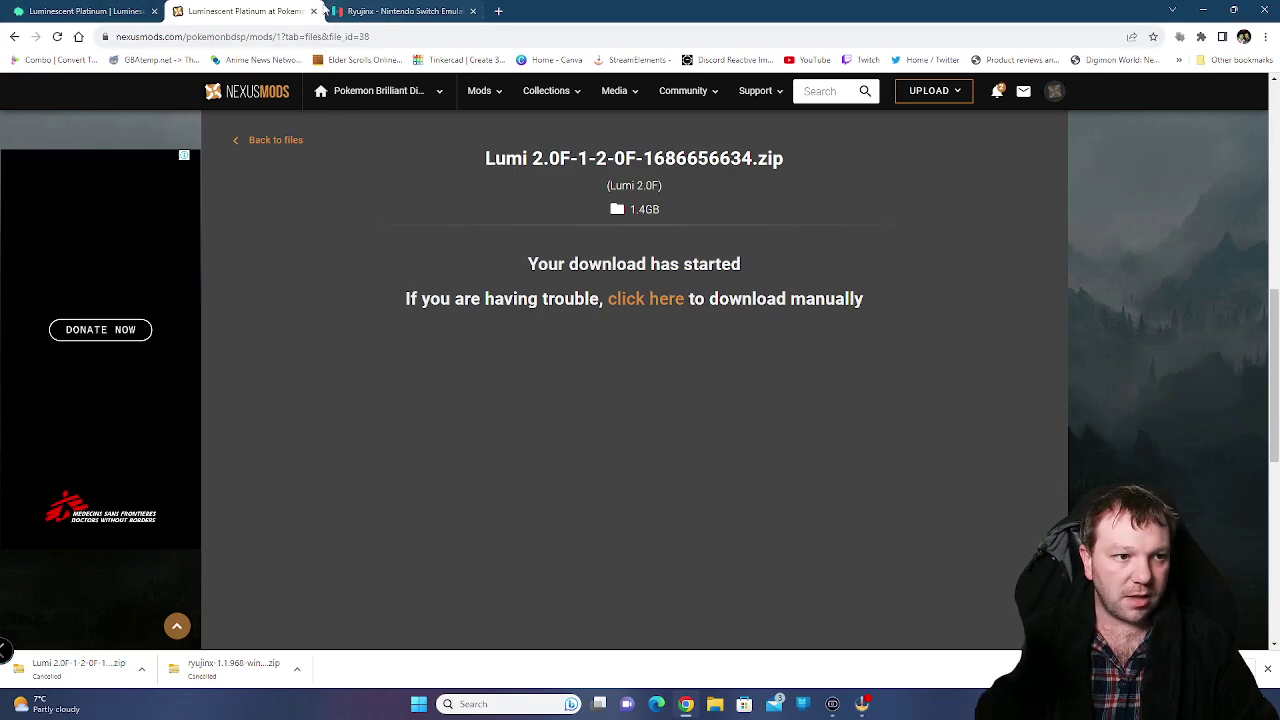
# - Close the Nexus Mods tab and drag the File Explorer 'switch' window over Chrome
pyautogui.click(313, 11)
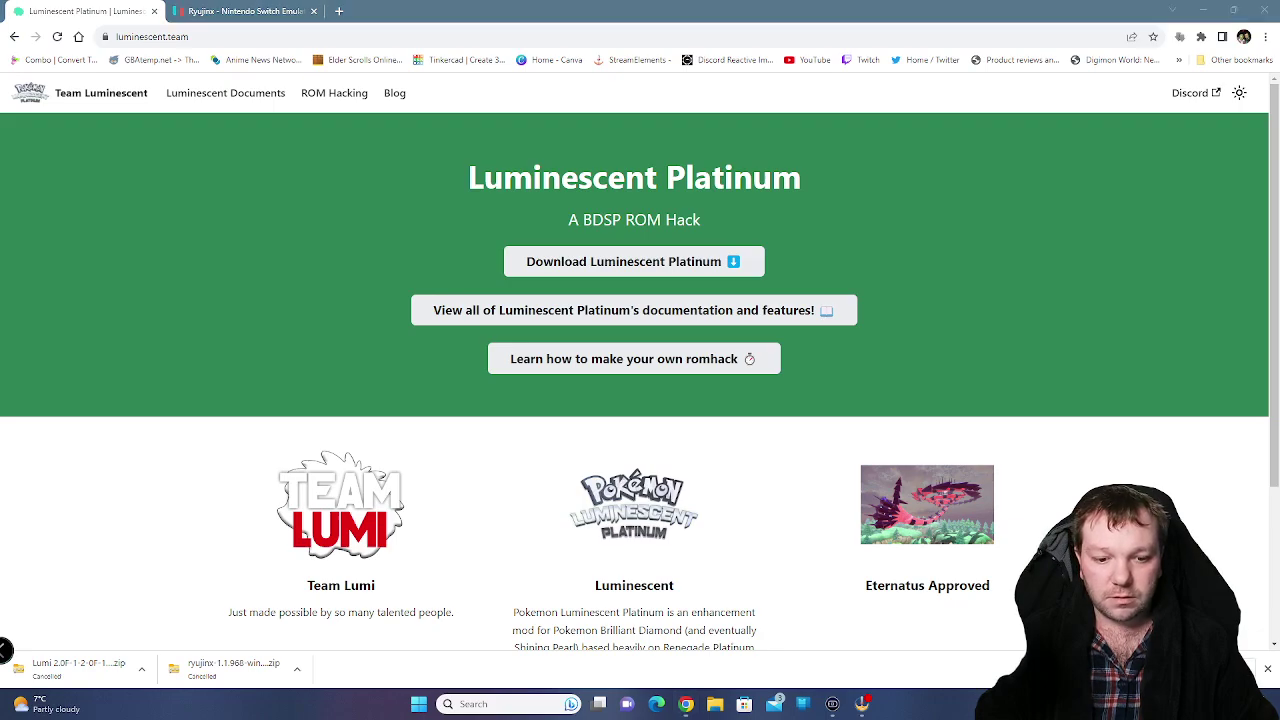
pyautogui.moveTo(640, 2); pyautogui.dragTo(522, 126)
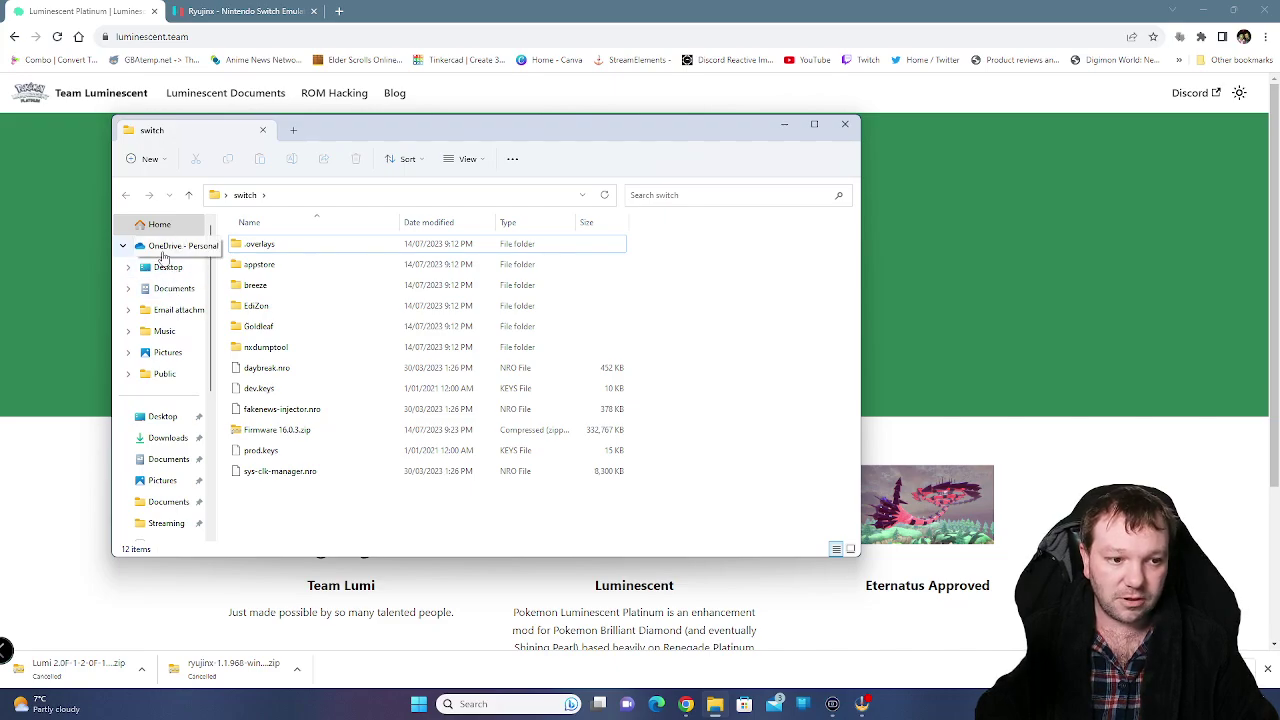
# - Browse E: Documents and Switch Games, then go to the Downloads folder
pyautogui.click(166, 501)
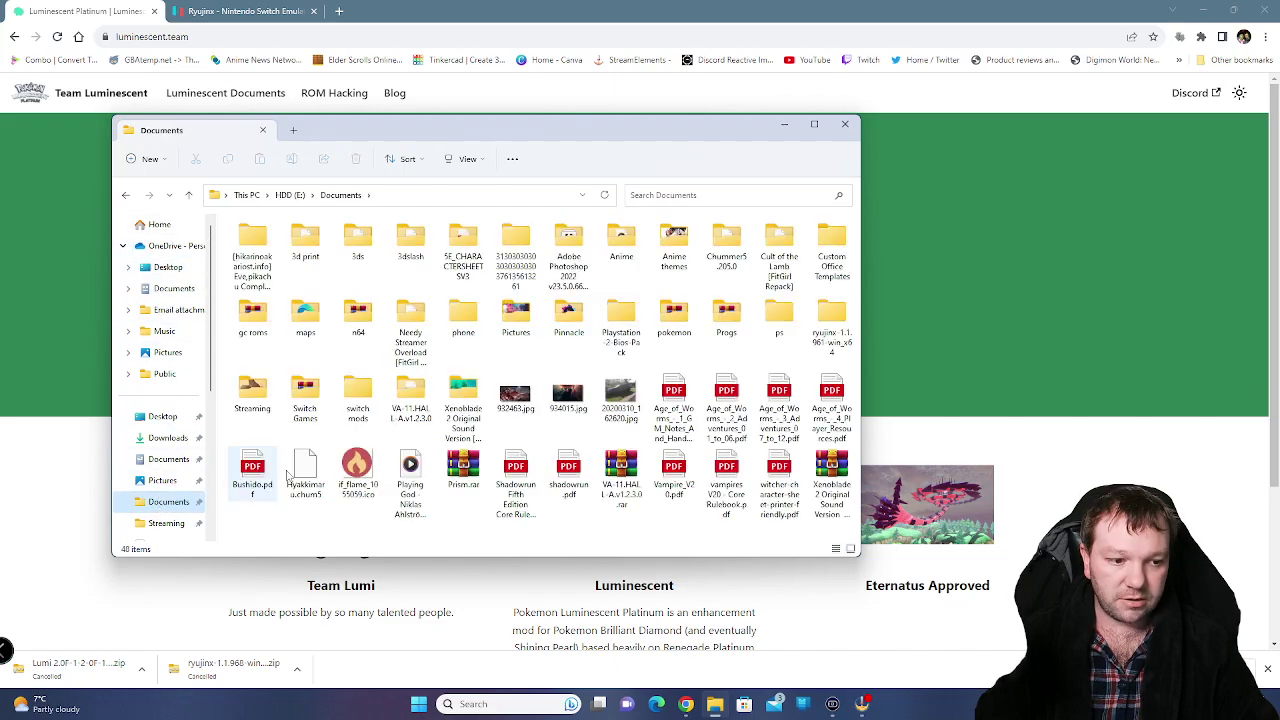
pyautogui.doubleClick(305, 395)
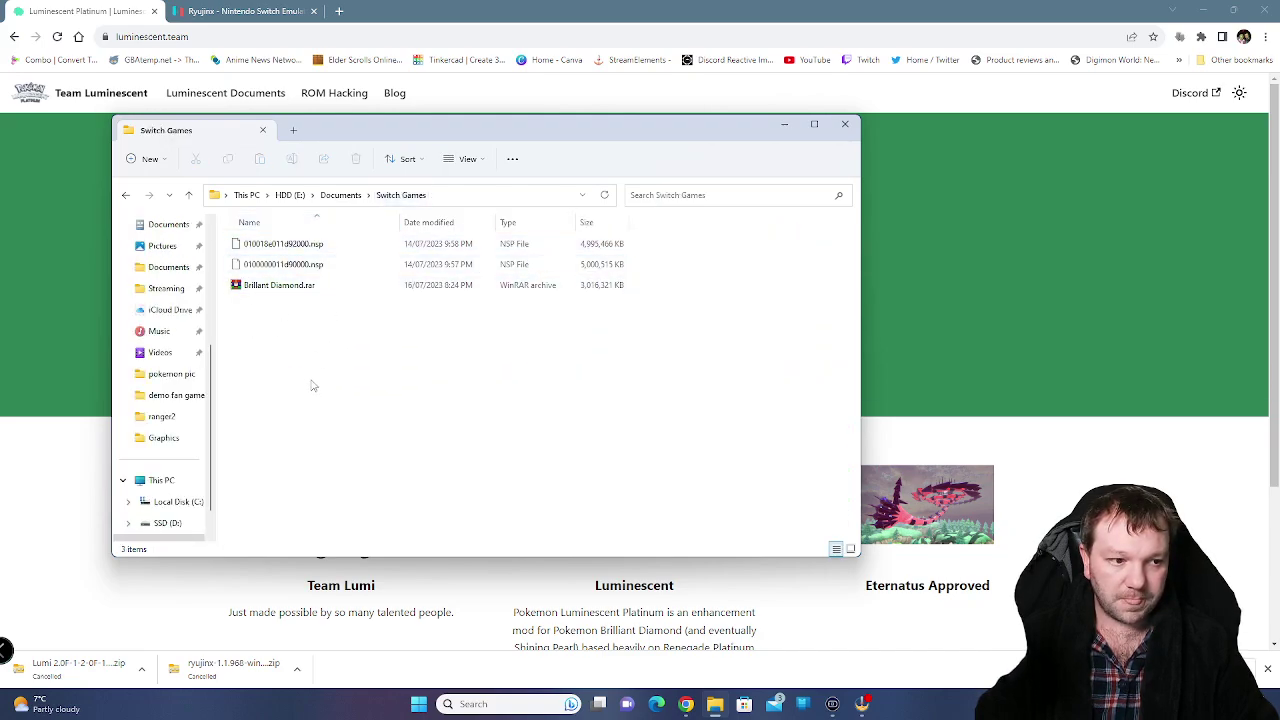
pyautogui.hotkey('alt', 'Left')
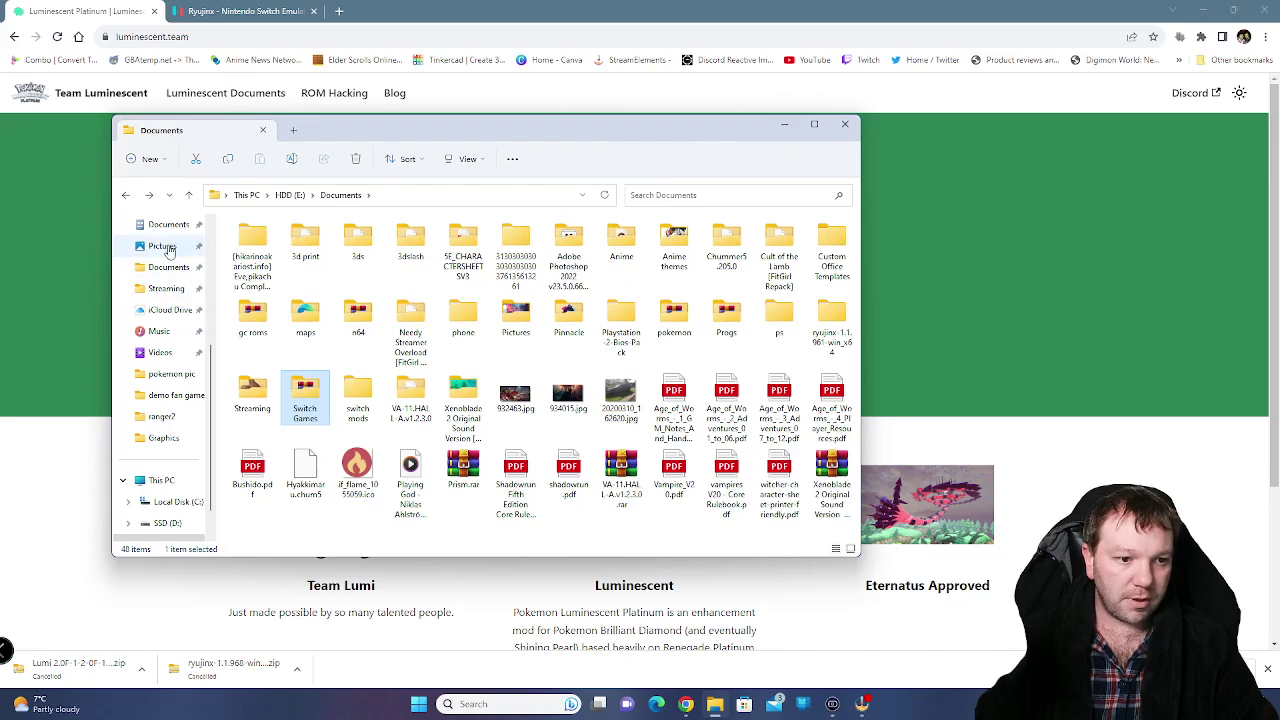
pyautogui.scroll(2, 172, 250)
pyautogui.scroll(1, 178, 253)
pyautogui.click(172, 310)
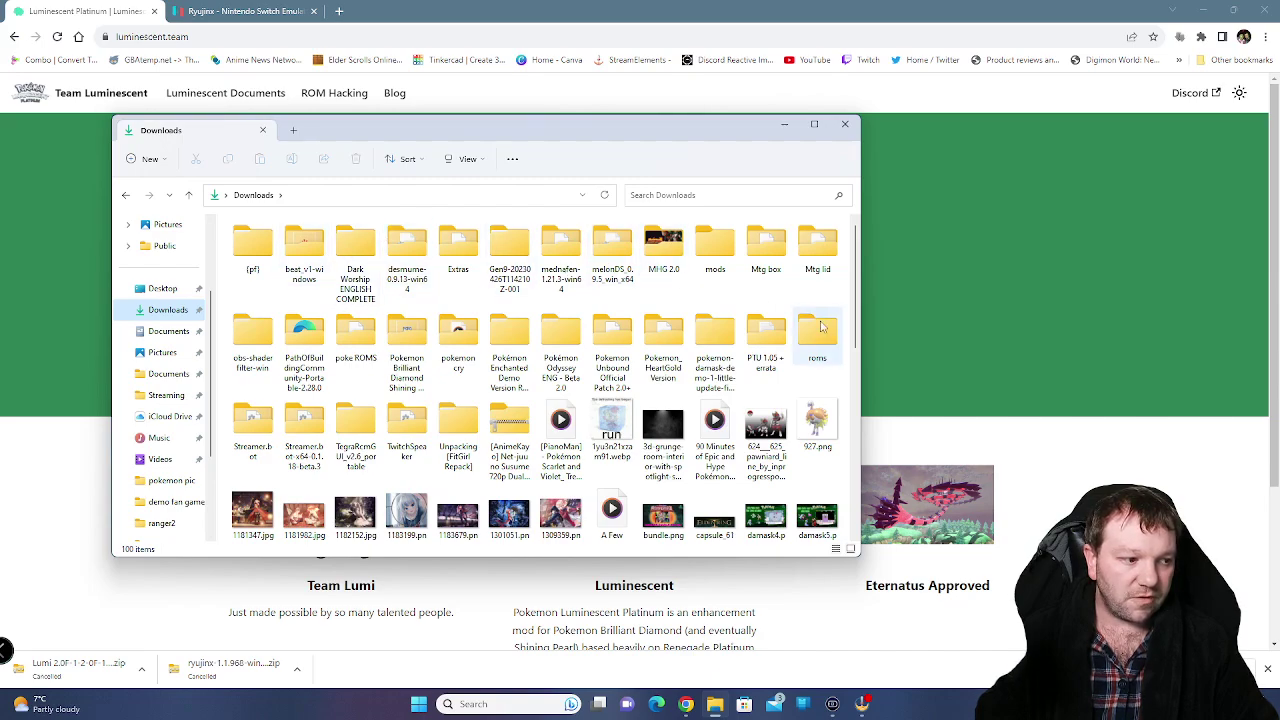
pyautogui.scroll(-5, 381, 411)
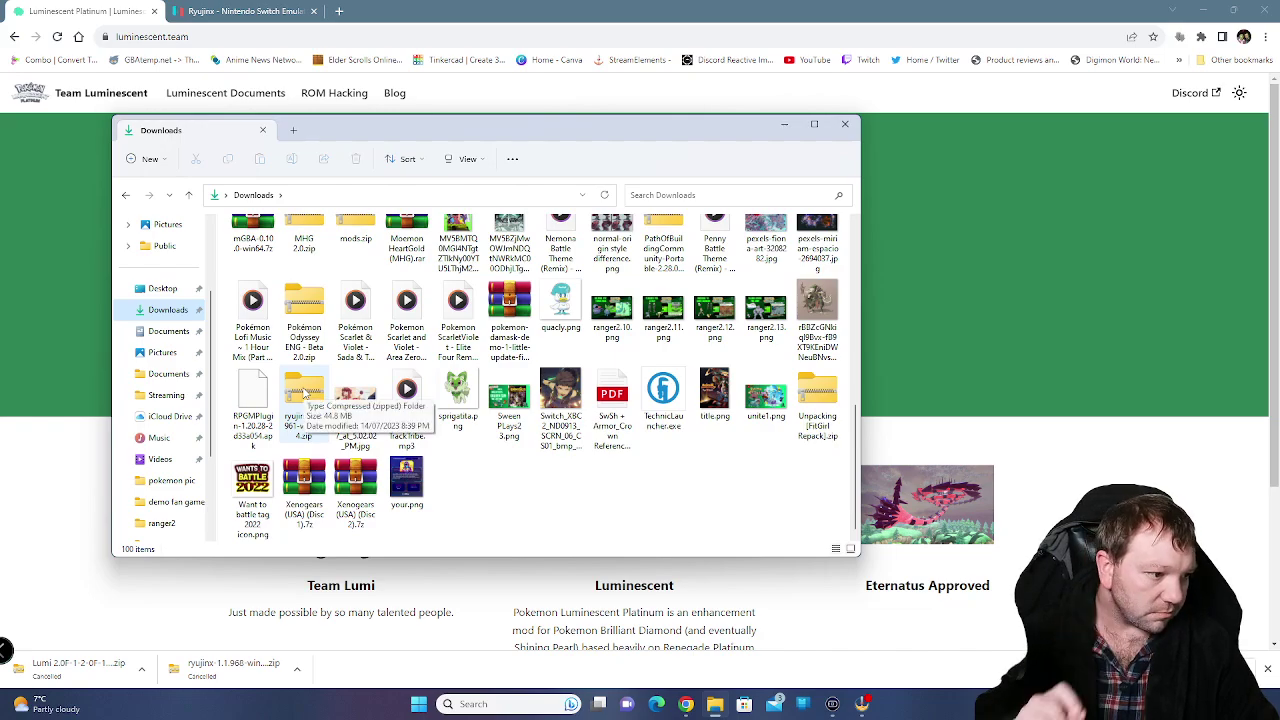
# - Check the ryujinx zip's file actions, then run Ryujinx.exe from the publish folder
pyautogui.rightClick(303, 395)
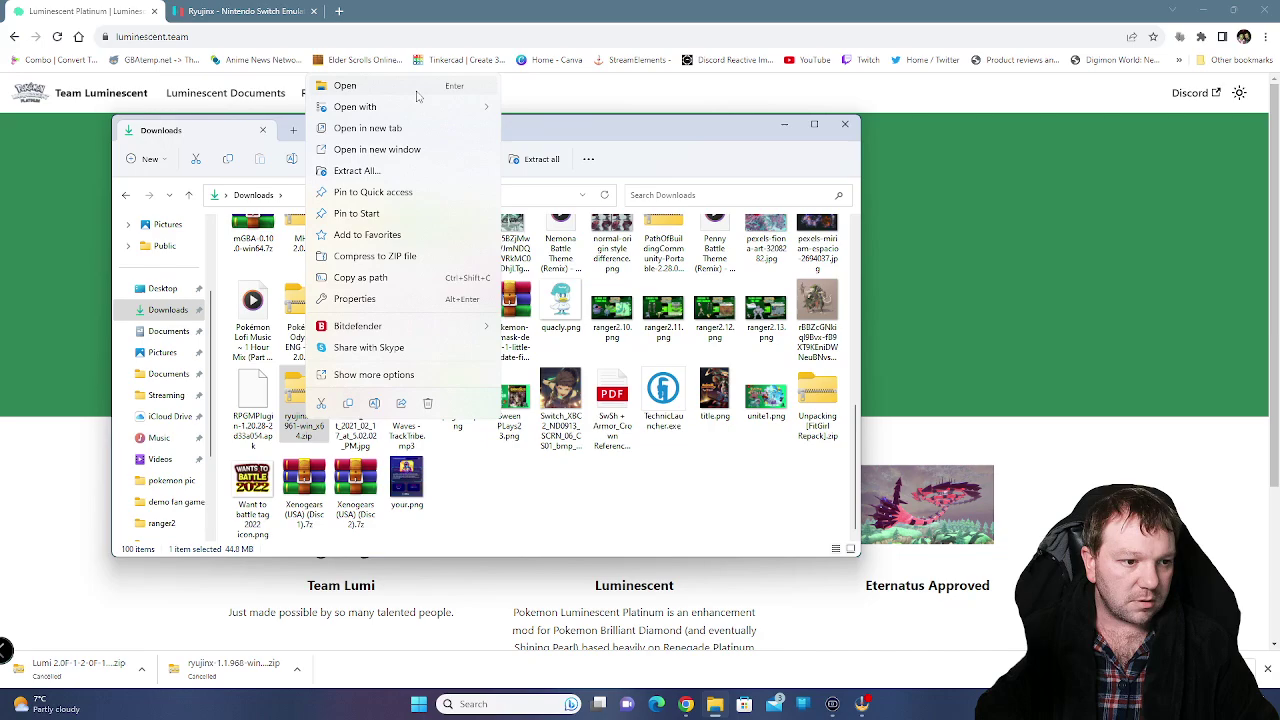
pyautogui.click(363, 375)
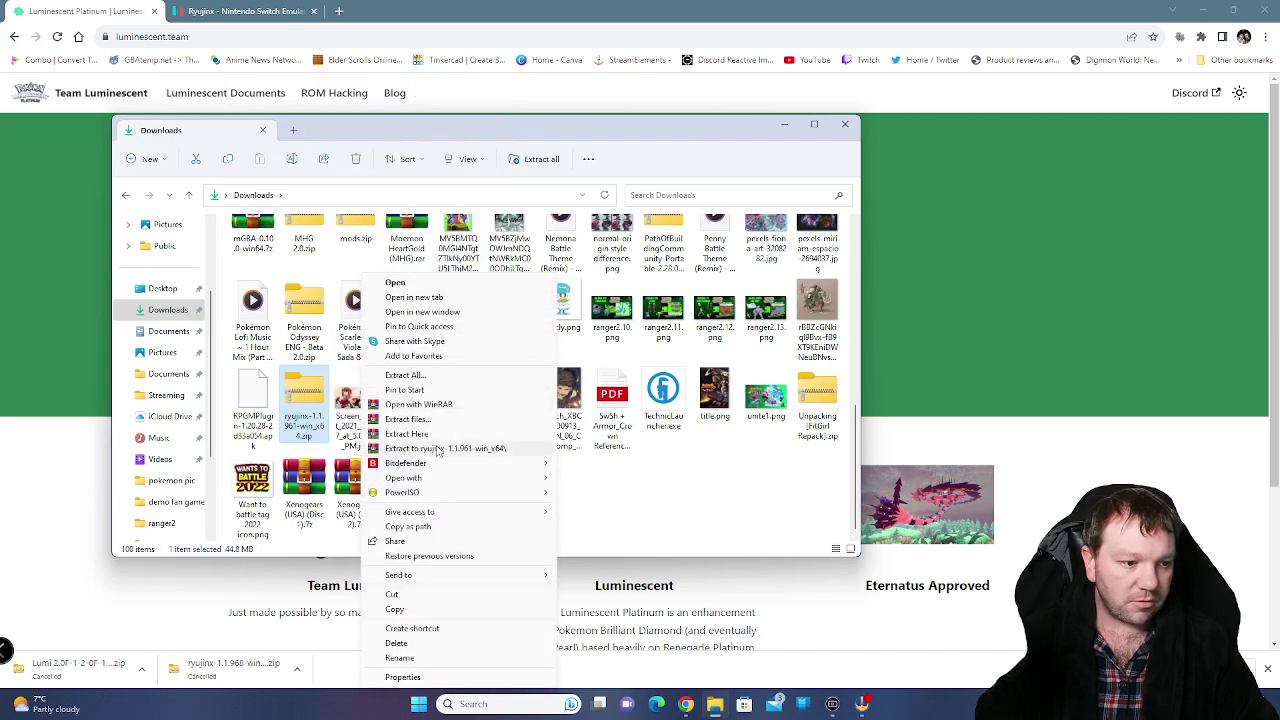
pyautogui.click(671, 523)
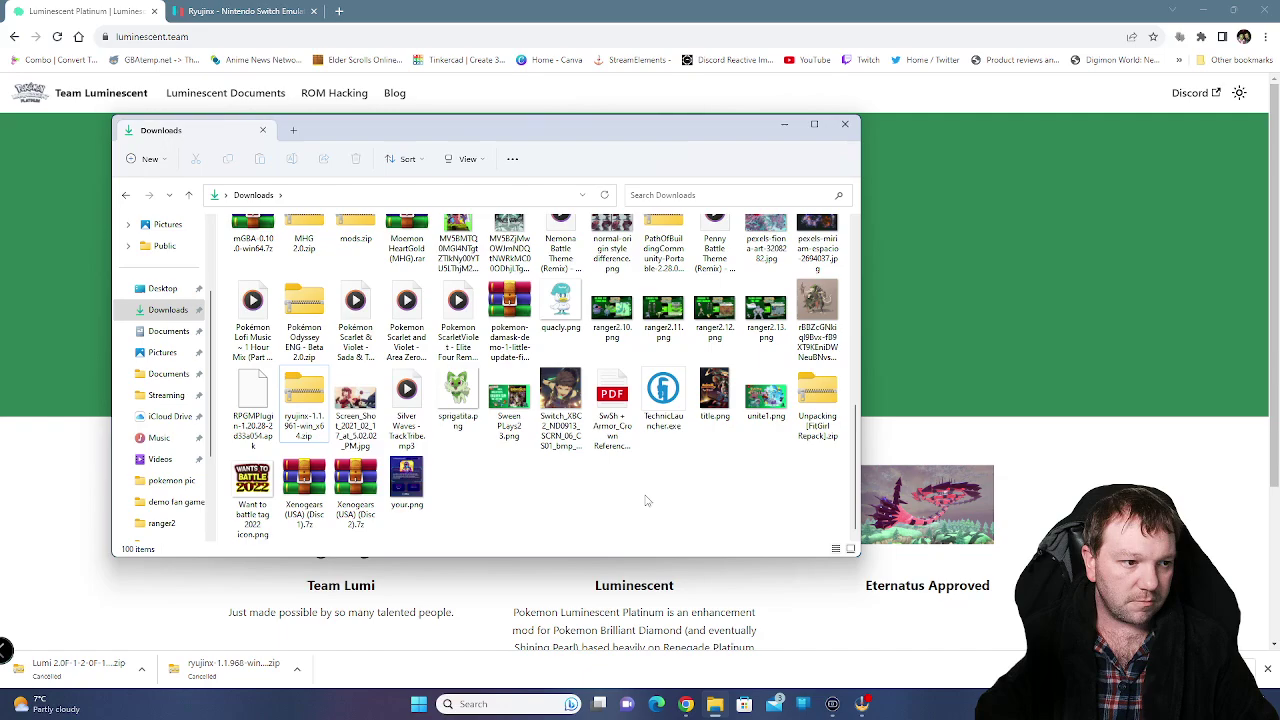
pyautogui.scroll(10, 648, 505)
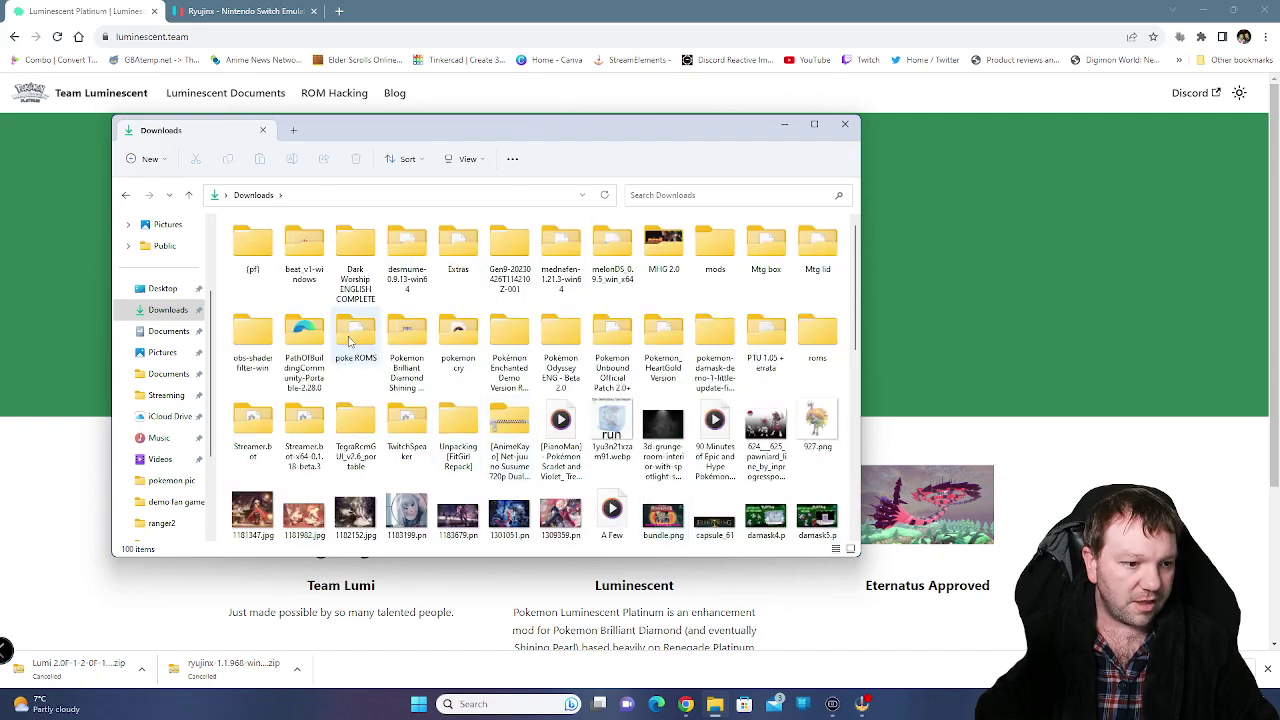
pyautogui.hotkey('alt', 'Tab')
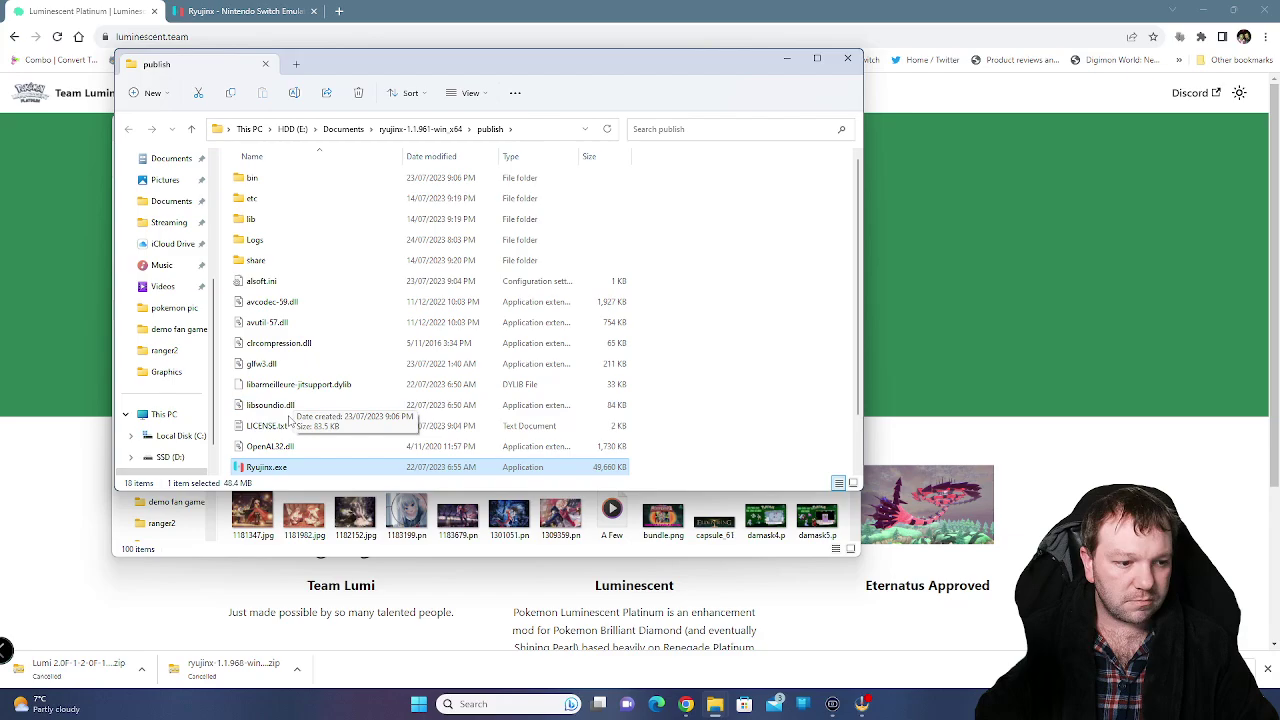
pyautogui.scroll(-1, 266, 473)
pyautogui.doubleClick(266, 466)
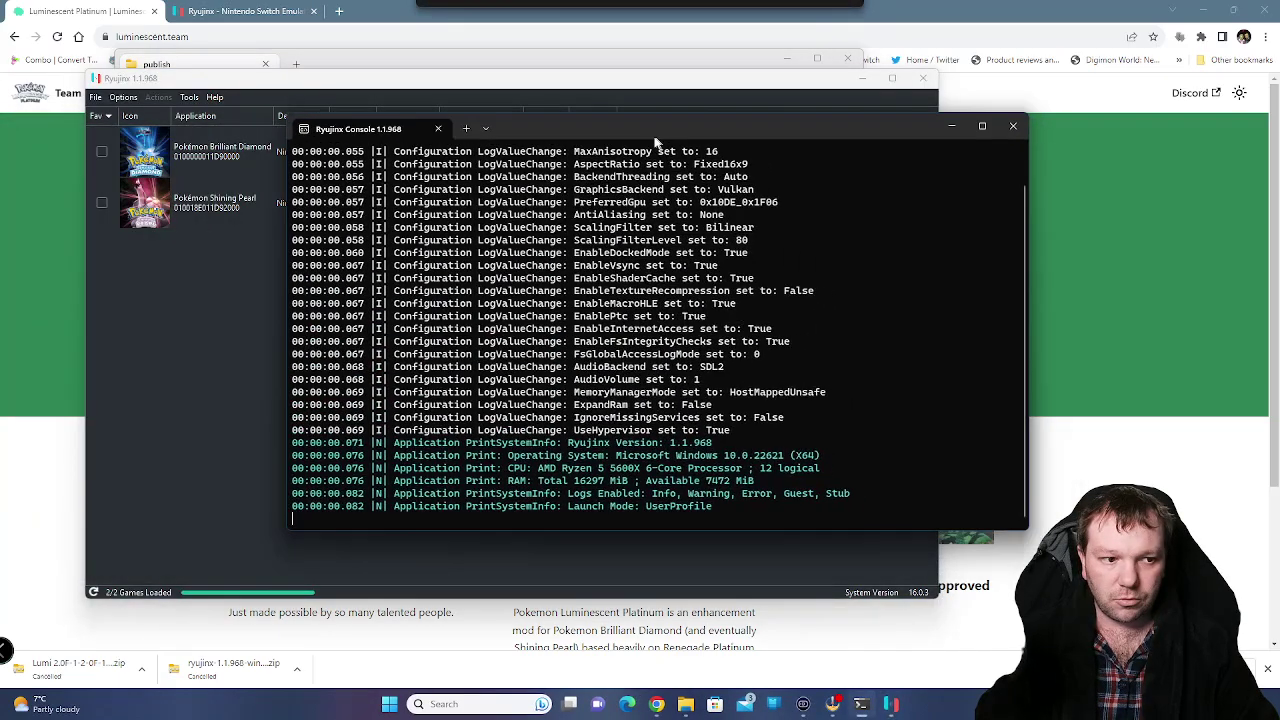
# - Move the console aside and open the system folder inside Ryujinx's data folder
pyautogui.moveTo(655, 140); pyautogui.dragTo(505, 142)
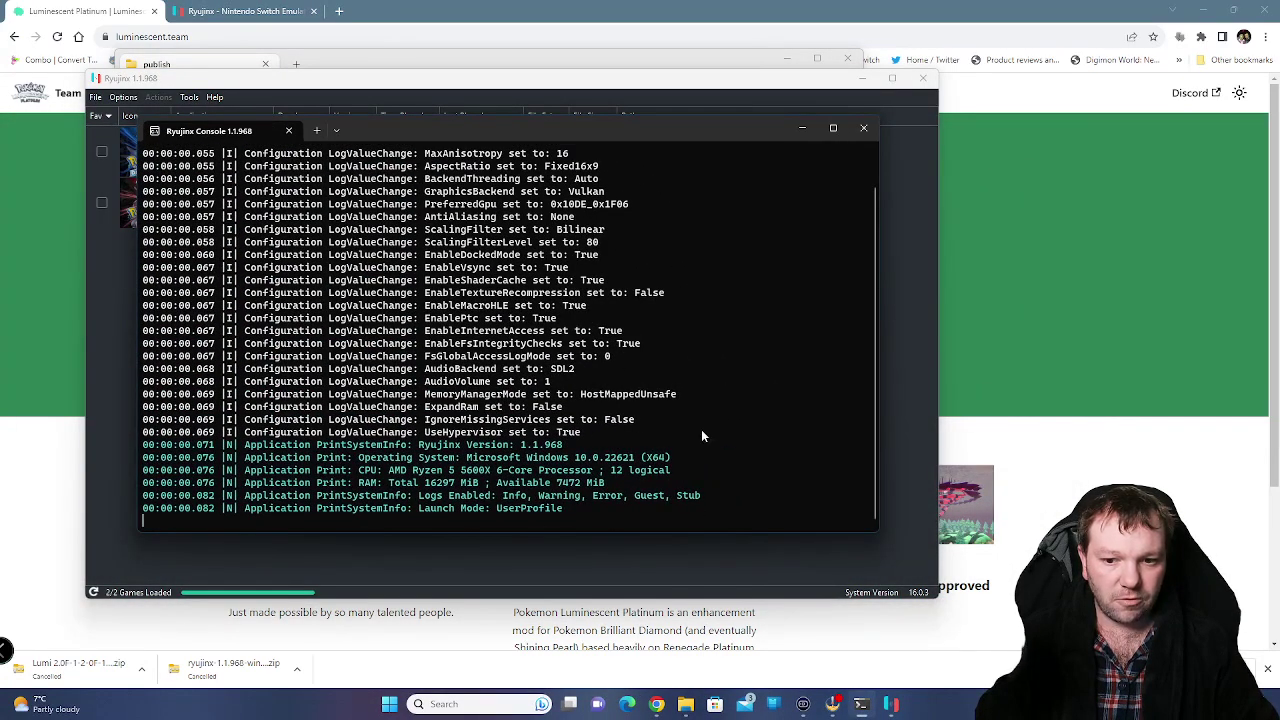
pyautogui.click(627, 82)
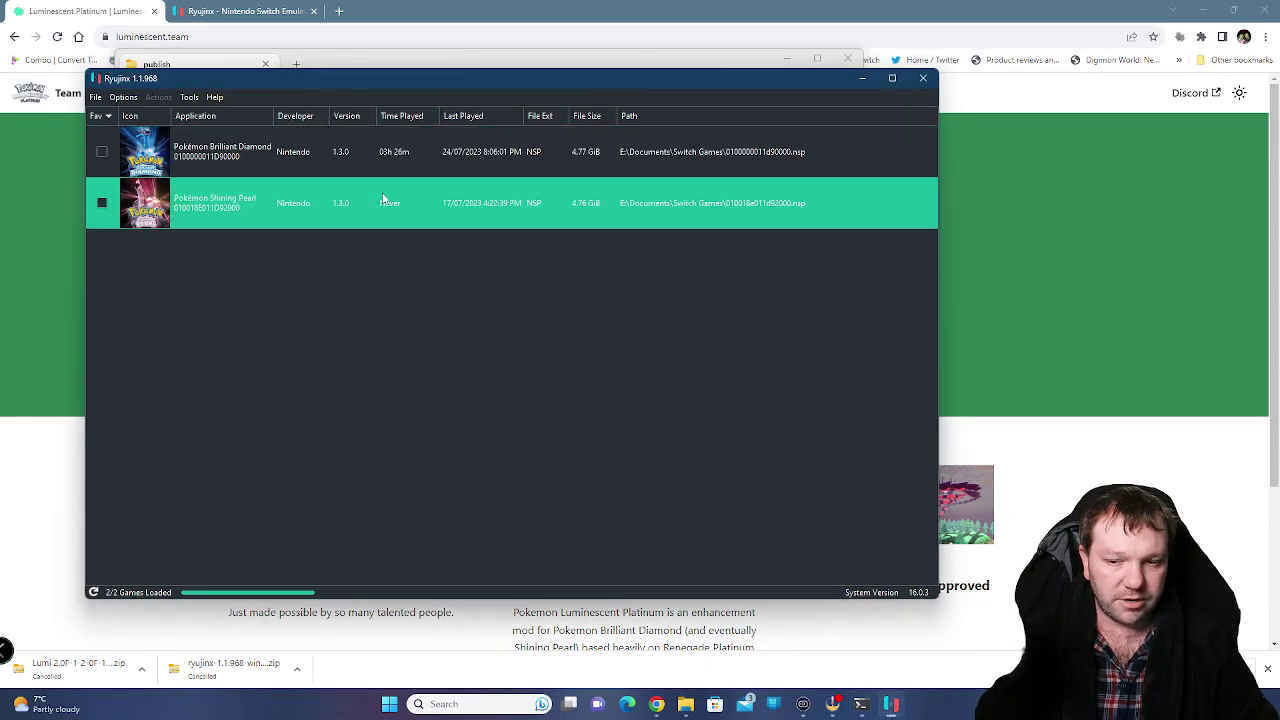
pyautogui.click(96, 99)
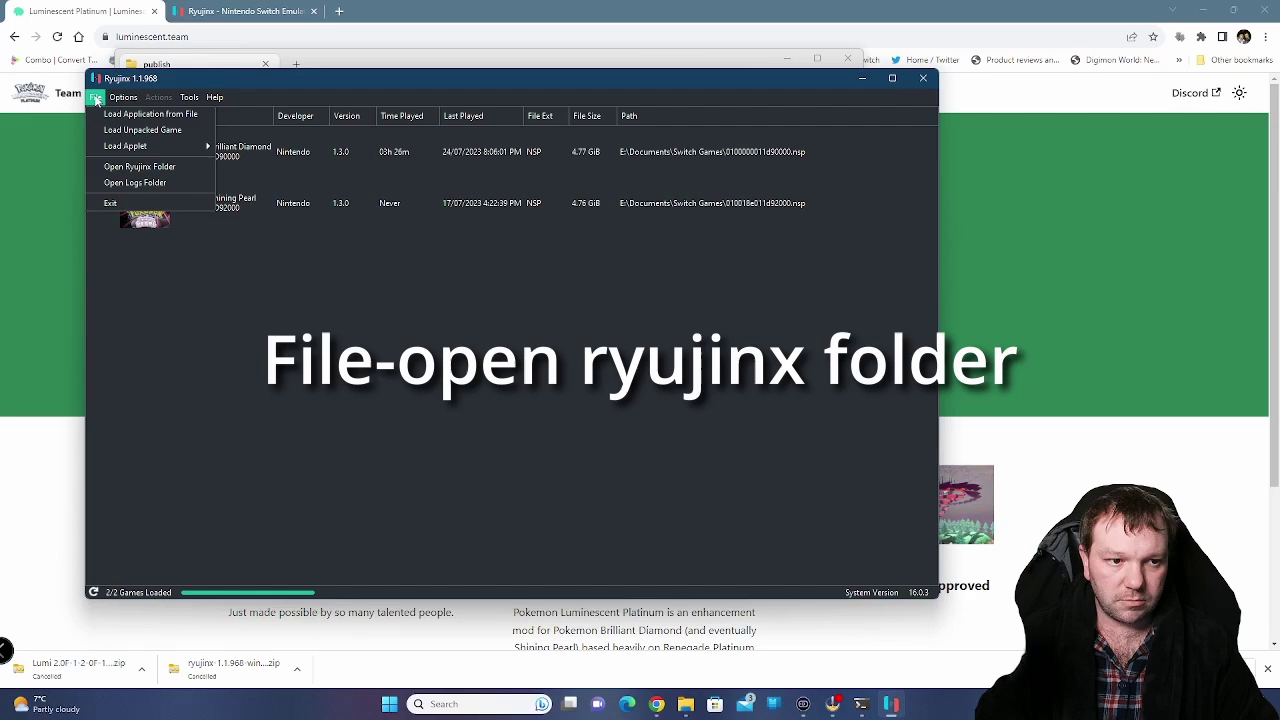
pyautogui.click(150, 168)
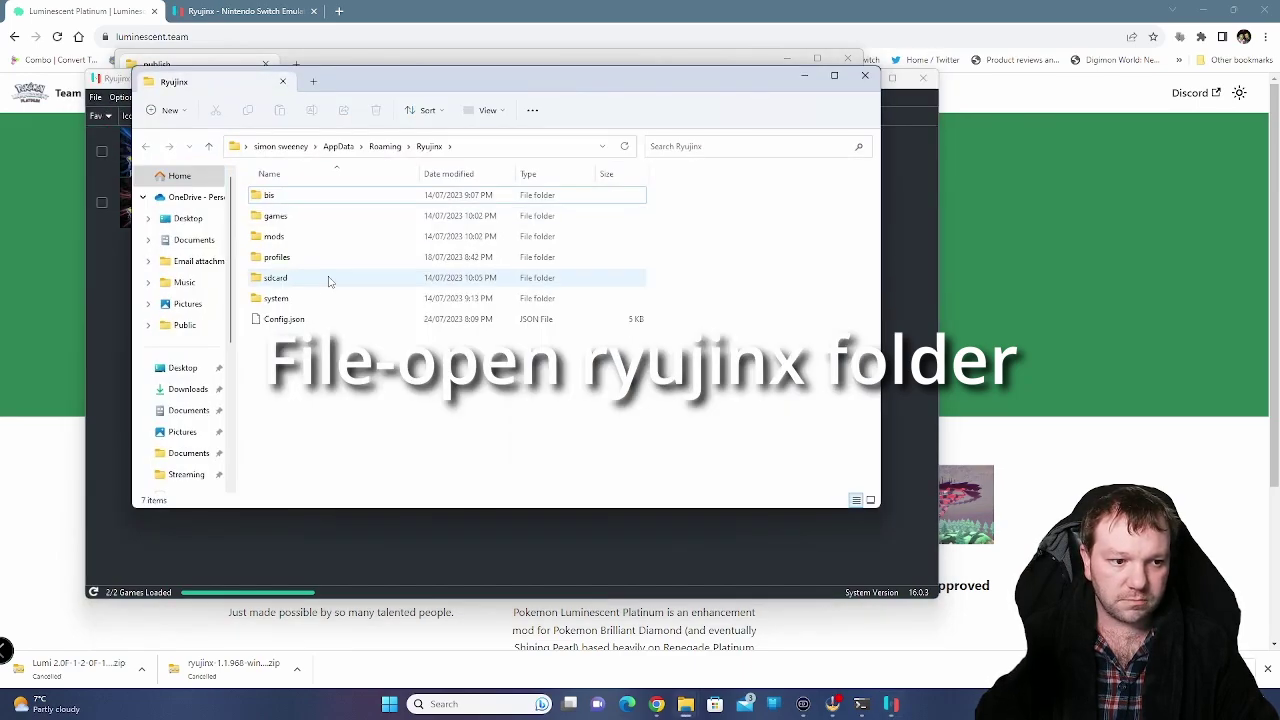
pyautogui.doubleClick(274, 302)
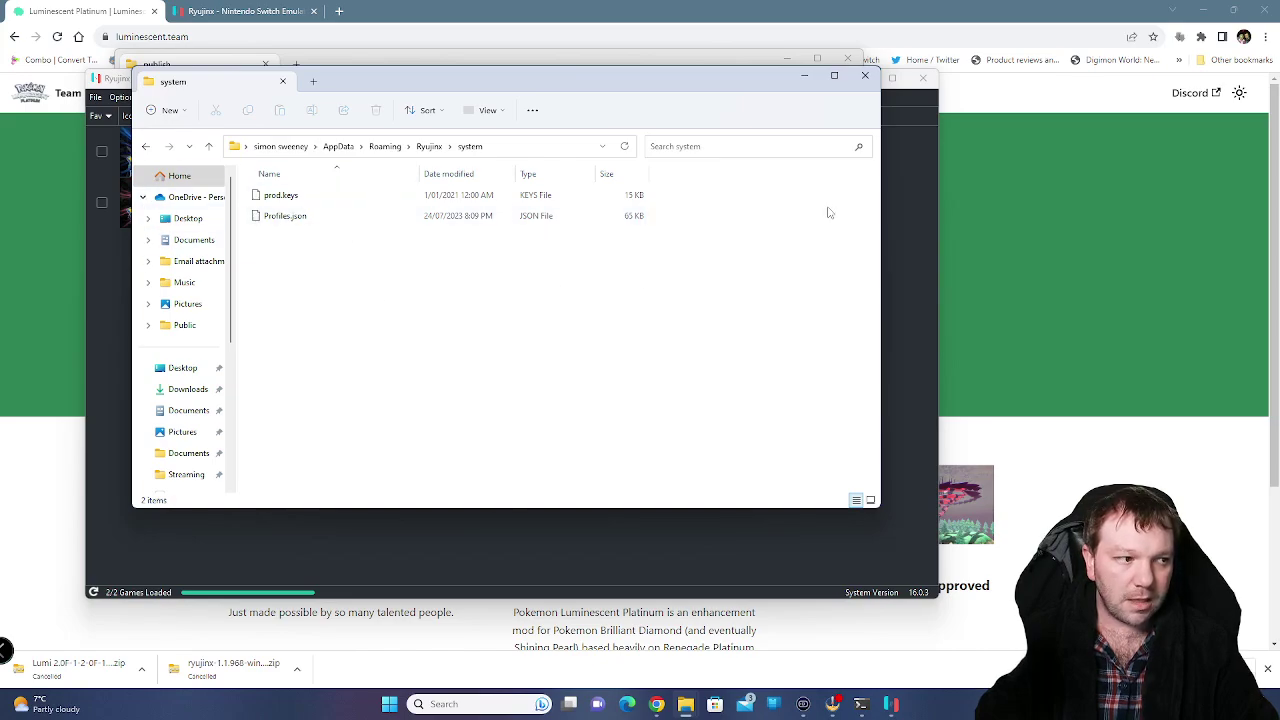
# - Close the system folder and restart Ryujinx.exe
pyautogui.click(864, 78)
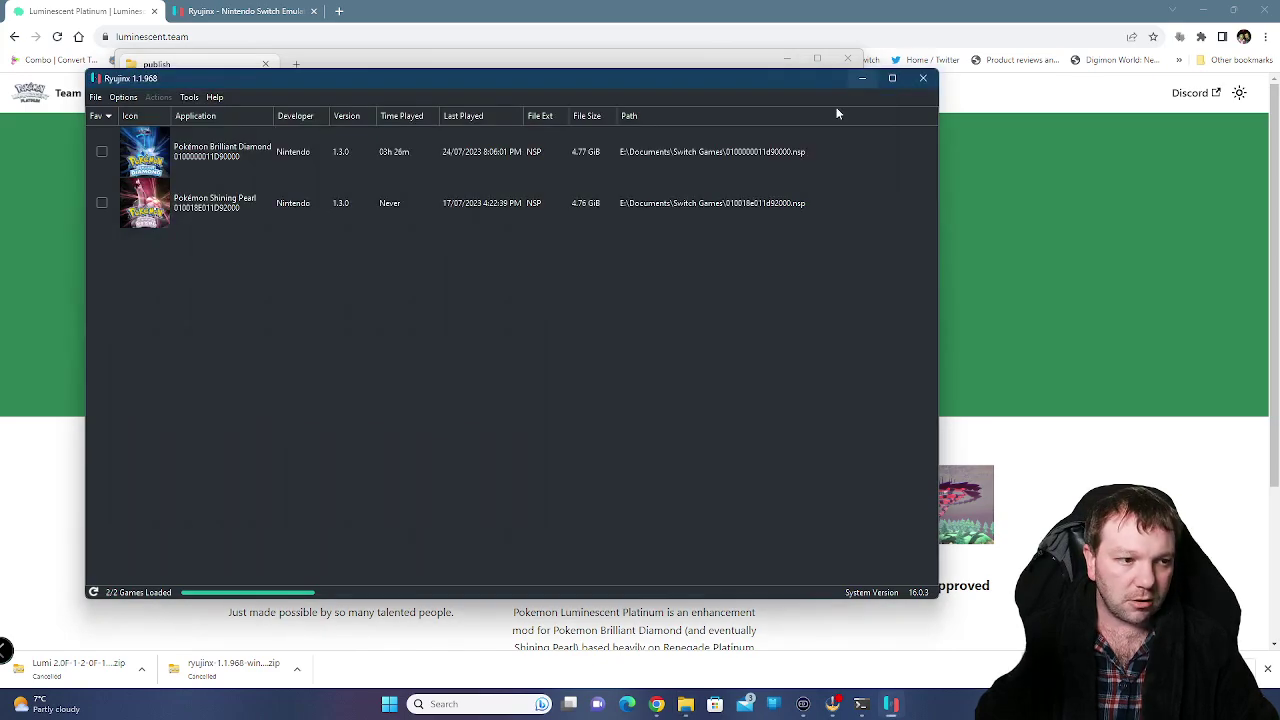
pyautogui.click(918, 80)
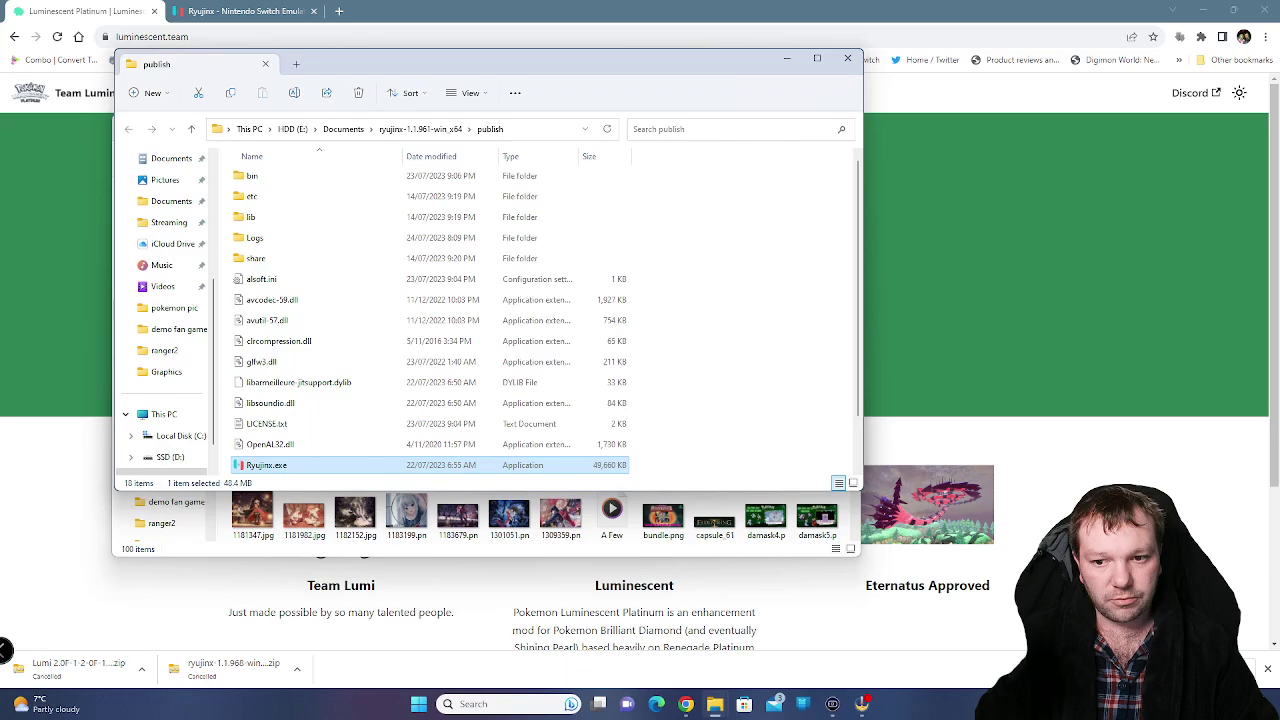
pyautogui.doubleClick(281, 467)
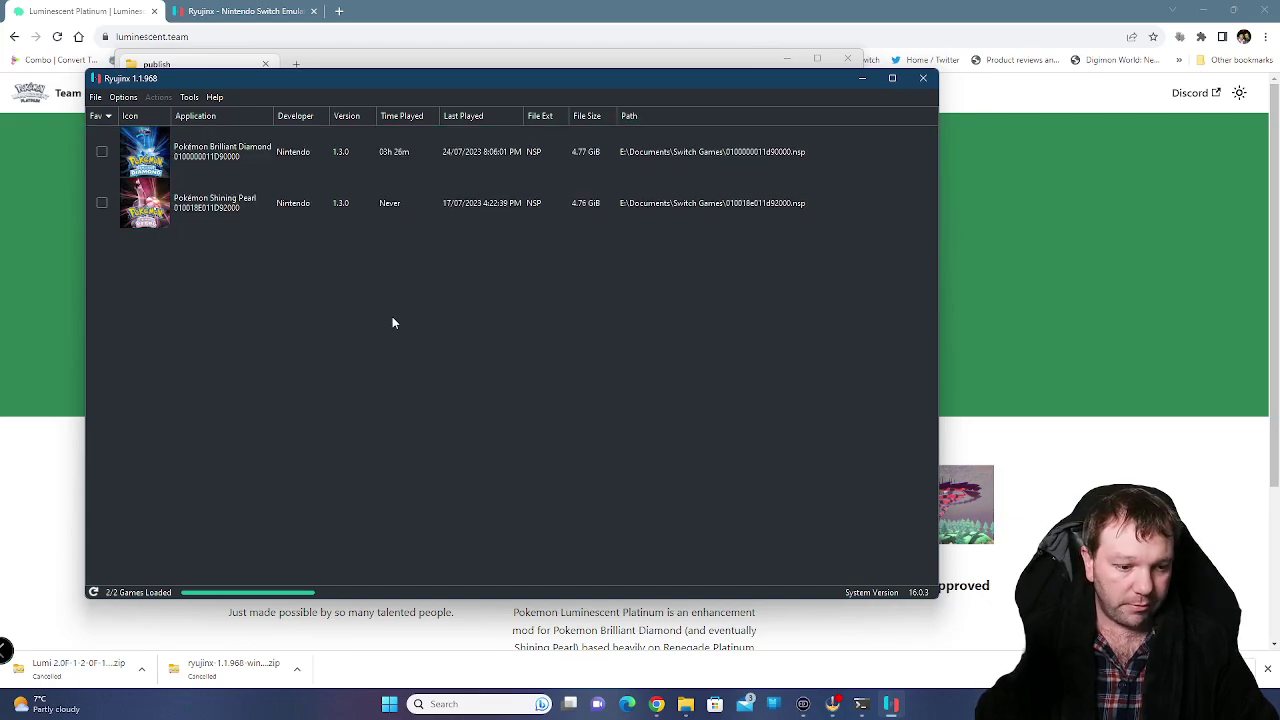
# - Install firmware from Desktop\switch\Firmware 16.0.3.zip via Tools > Install Firmware
pyautogui.click(190, 97)
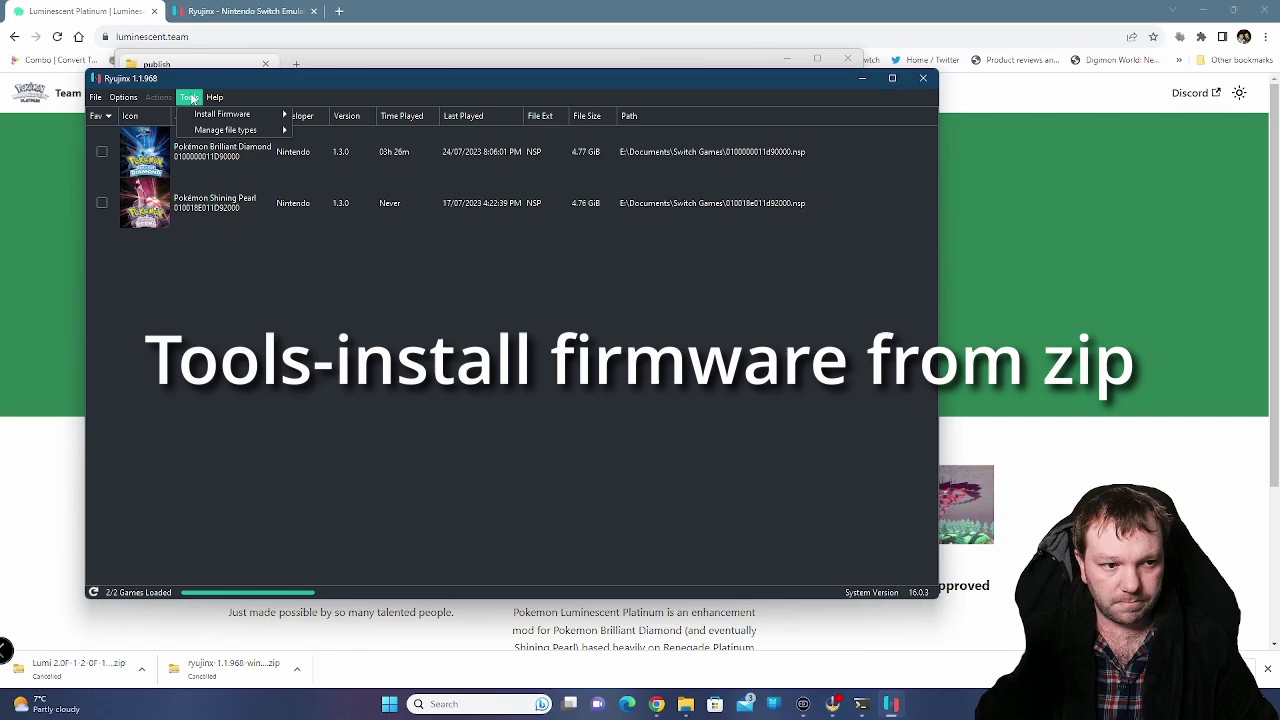
pyautogui.moveTo(237, 118)
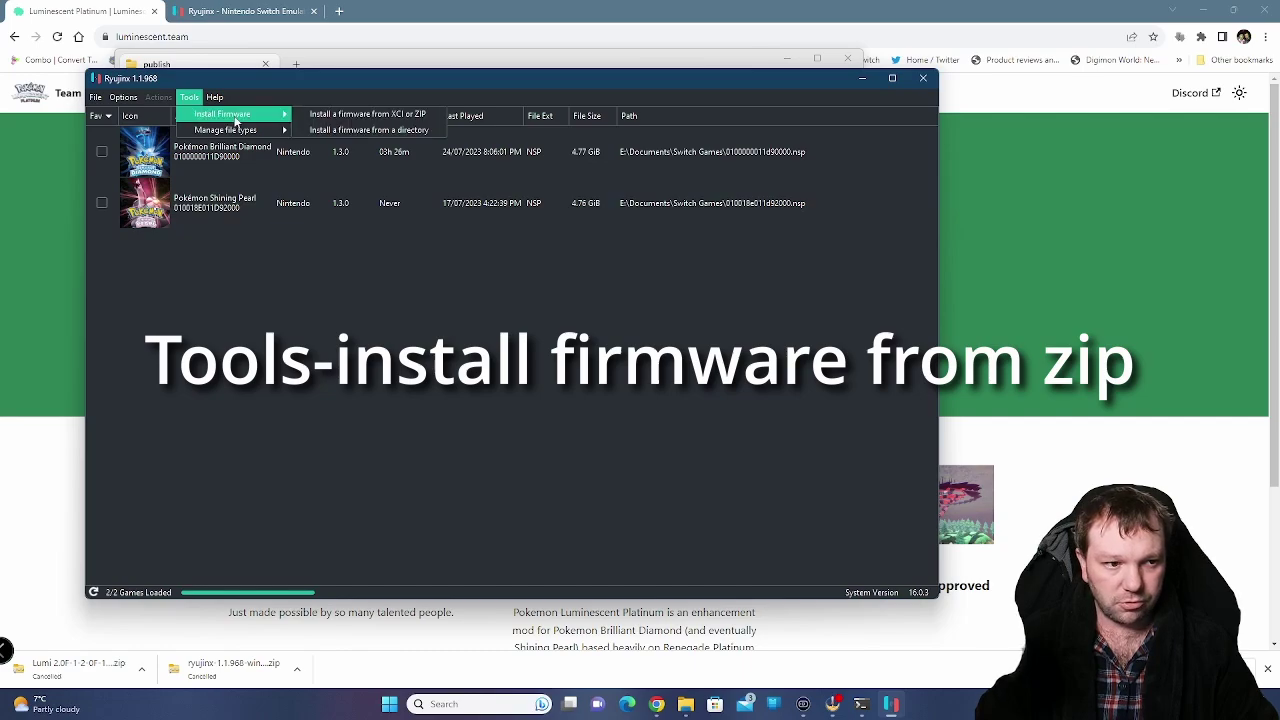
pyautogui.click(388, 118)
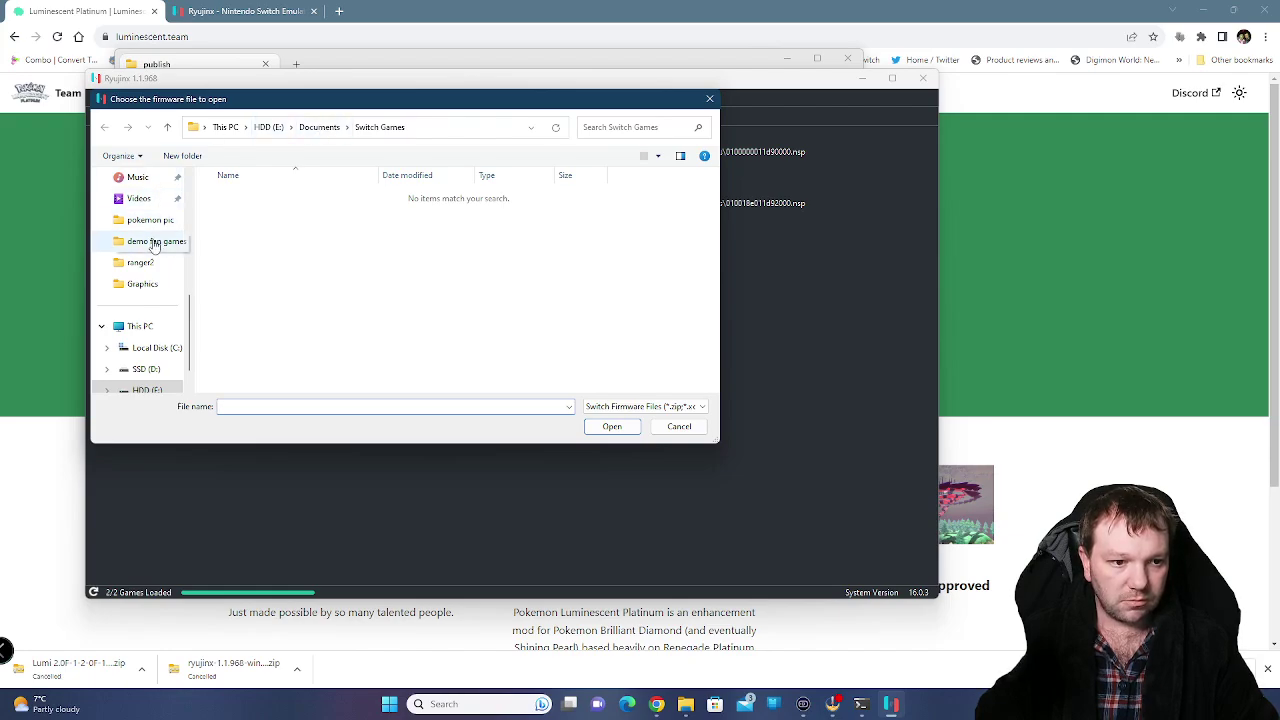
pyautogui.scroll(5, 155, 246)
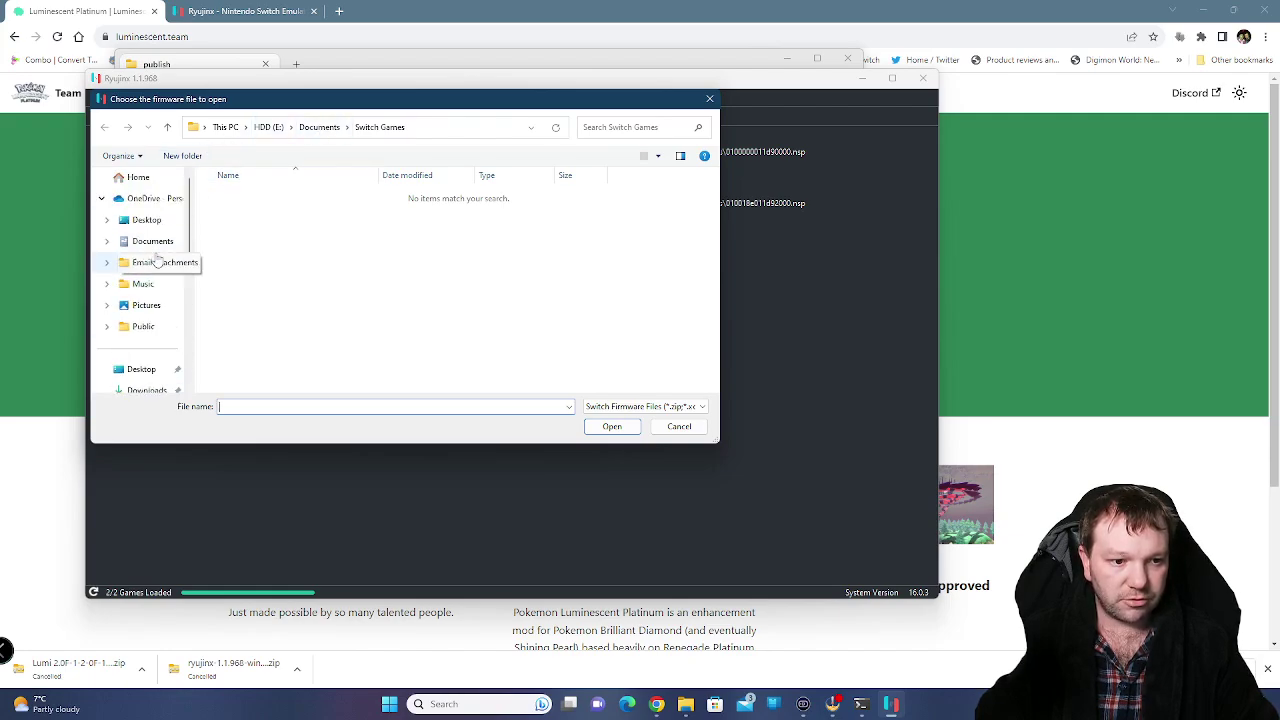
pyautogui.click(150, 220)
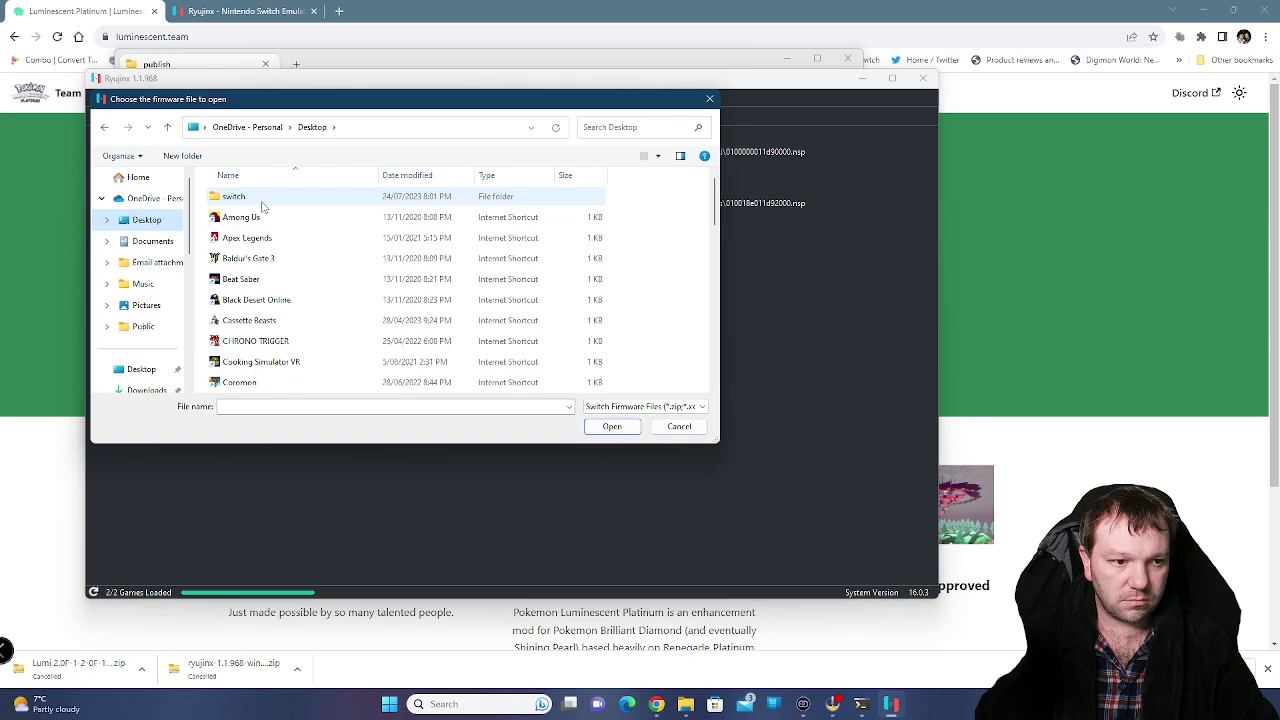
pyautogui.doubleClick(261, 200)
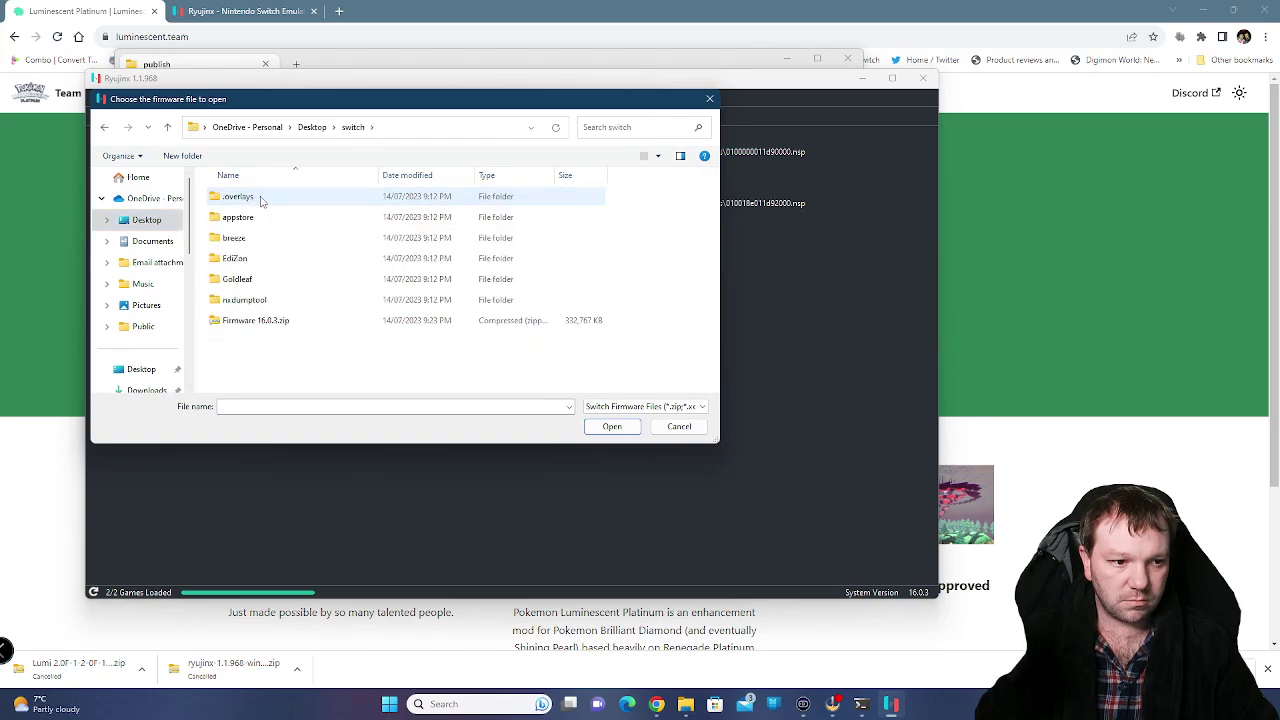
pyautogui.click(243, 322)
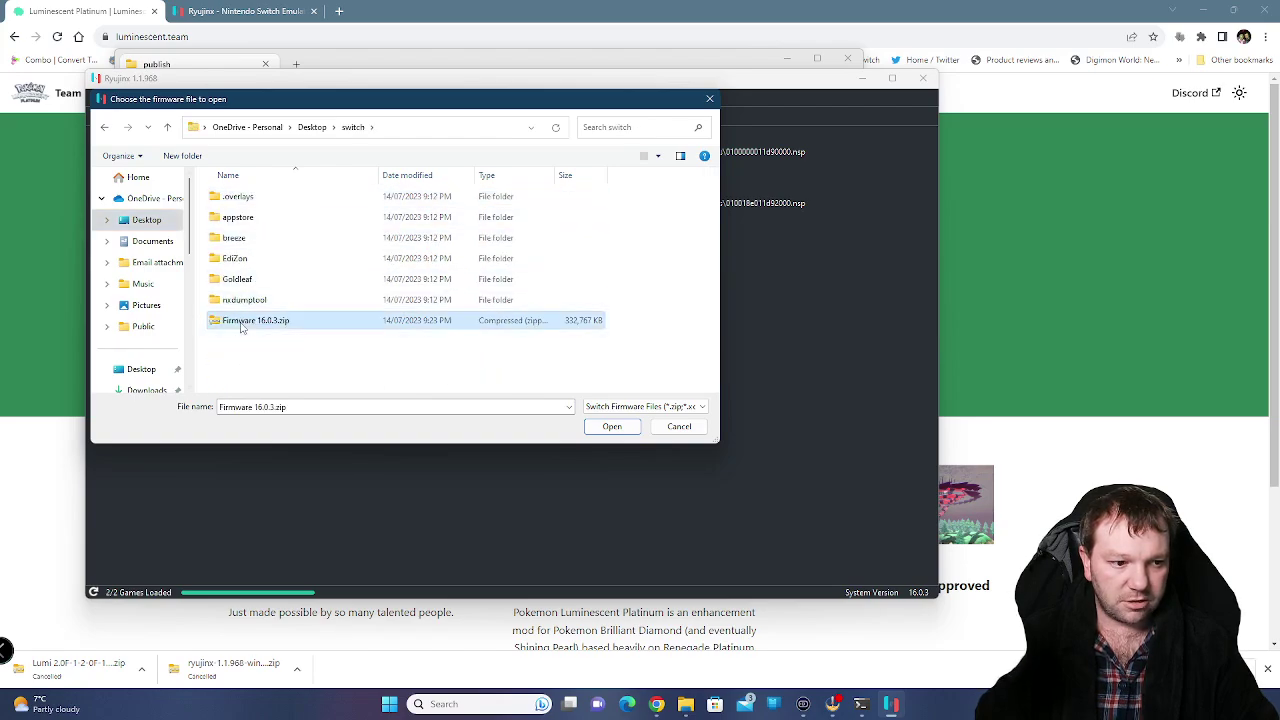
pyautogui.click(598, 428)
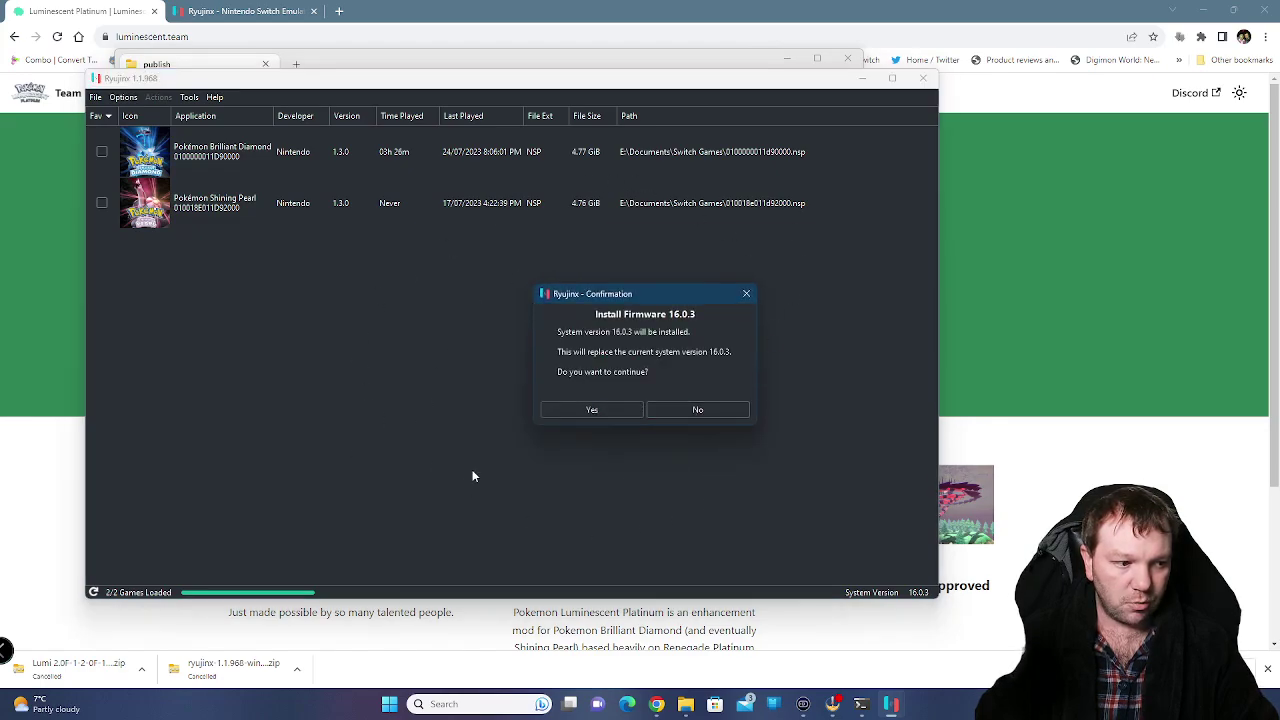
pyautogui.click(748, 295)
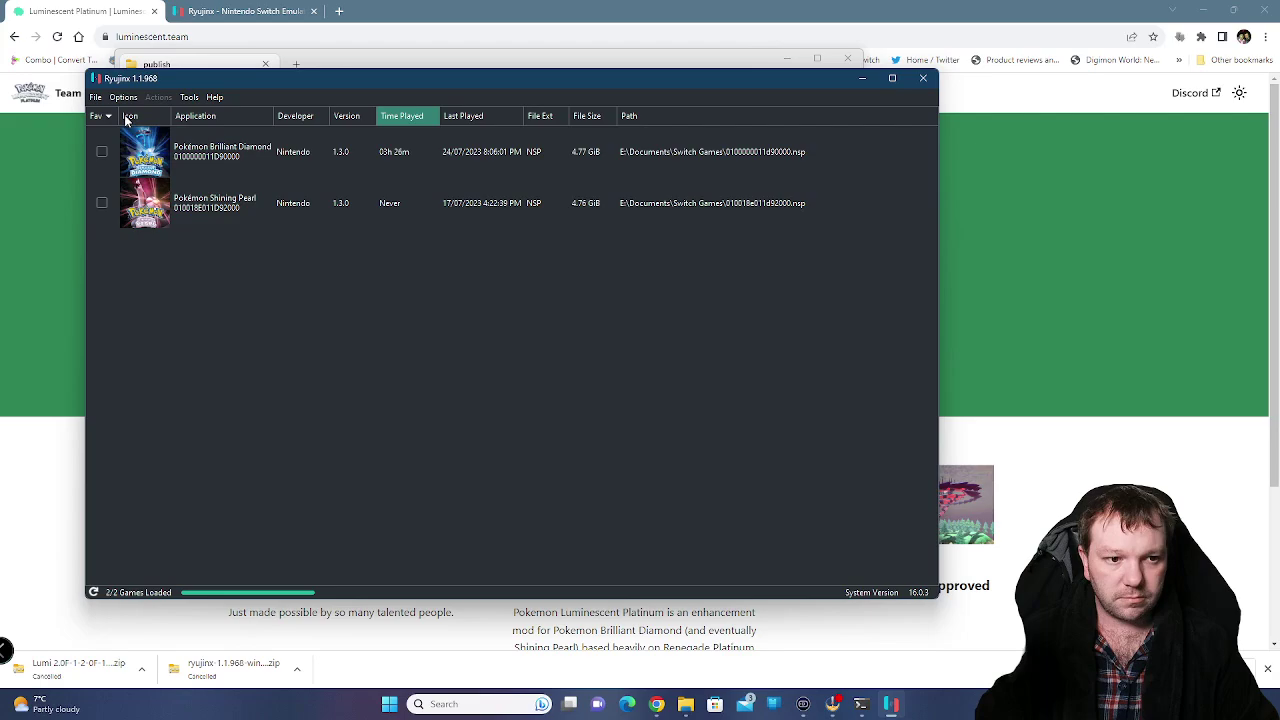
# - Open the Ryujinx Settings window from the Options menu
pyautogui.click(96, 98)
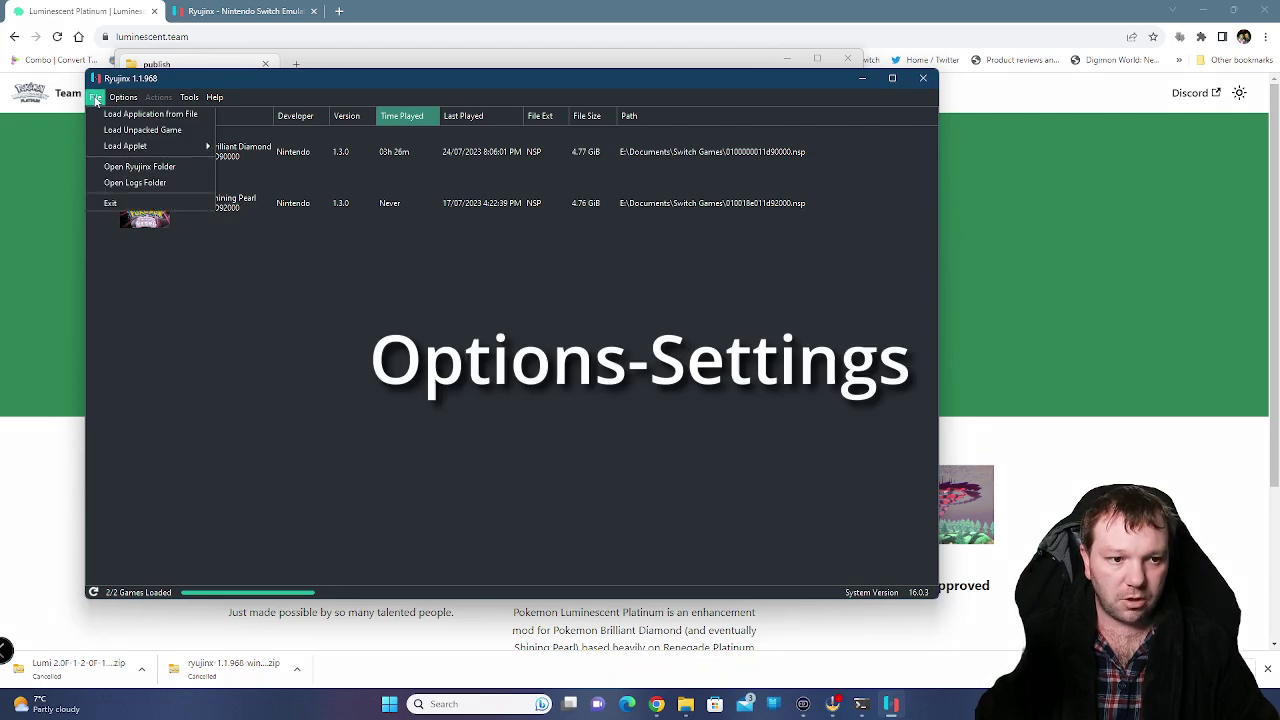
pyautogui.moveTo(122, 98)
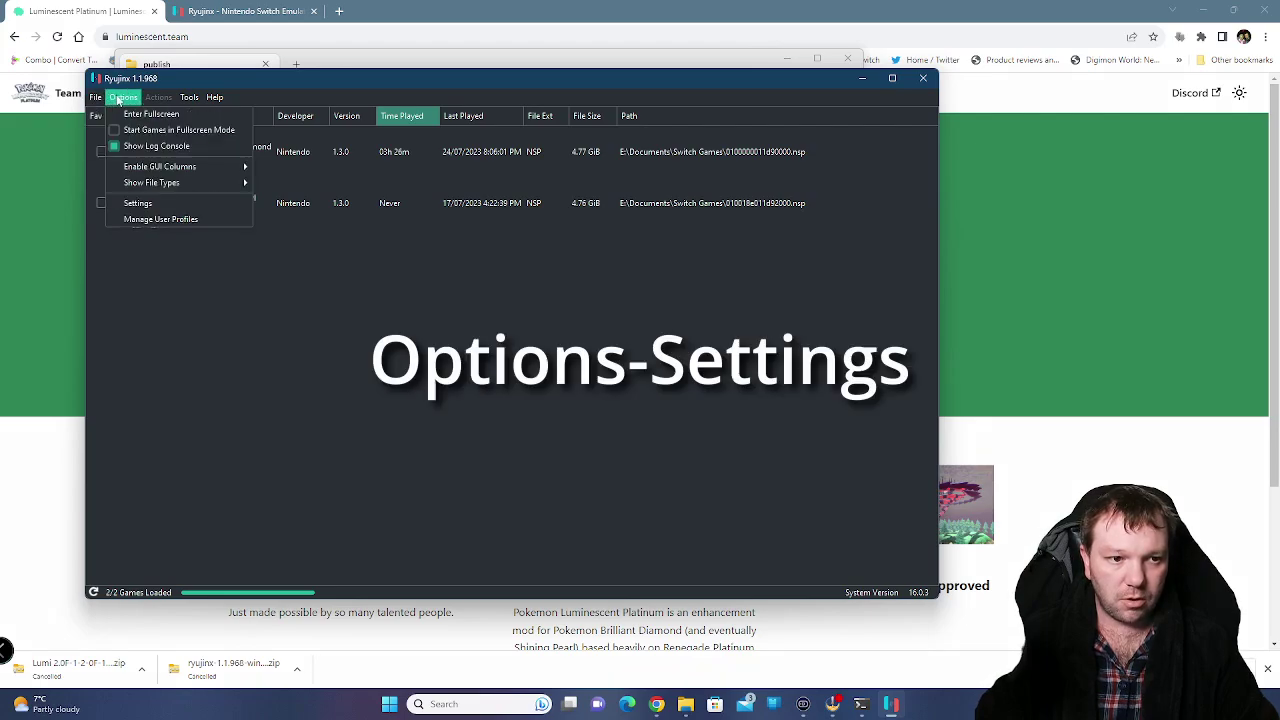
pyautogui.click(133, 204)
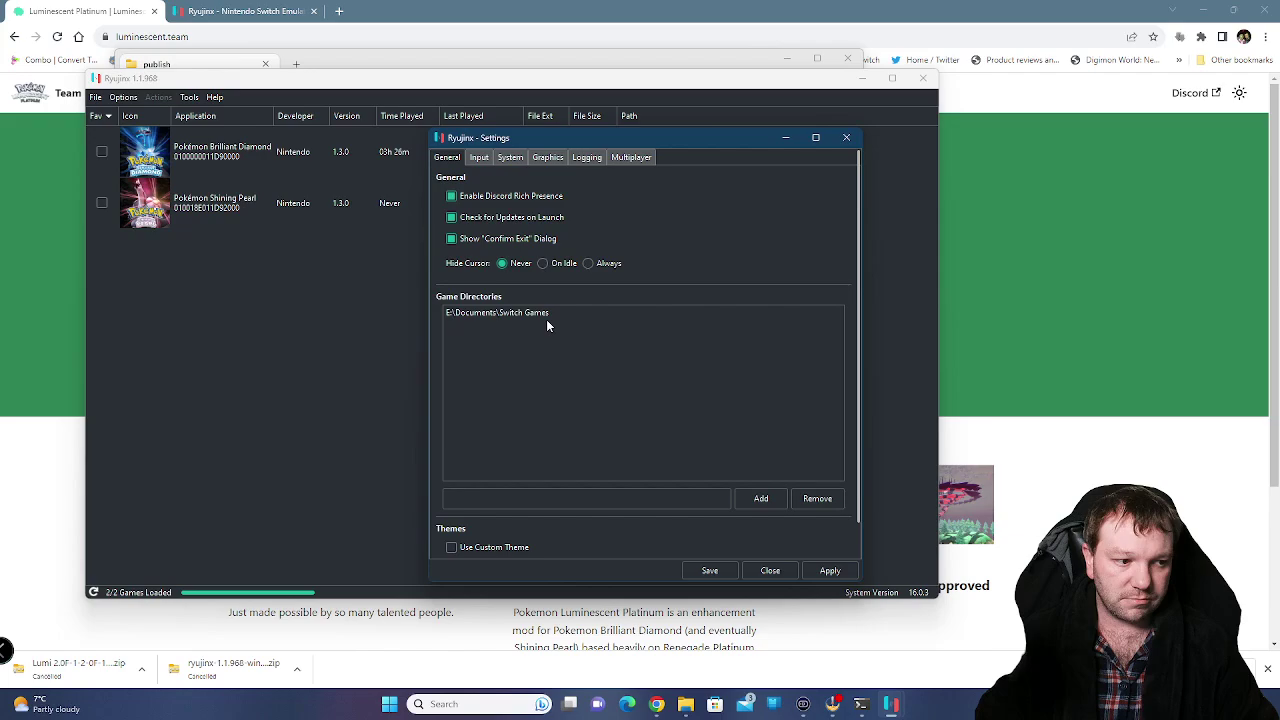
# - Verify E:\Documents\Switch Games in File Explorer, then Apply and Save the settings
pyautogui.click(685, 712)
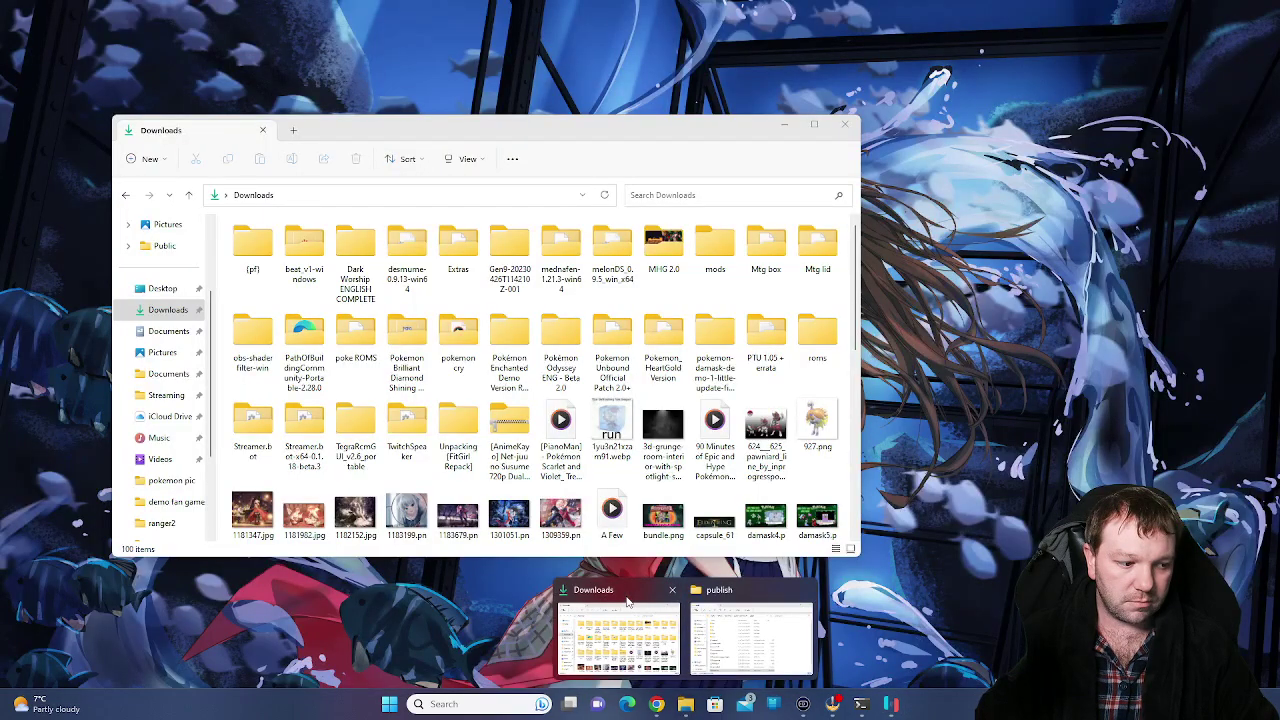
pyautogui.click(628, 600)
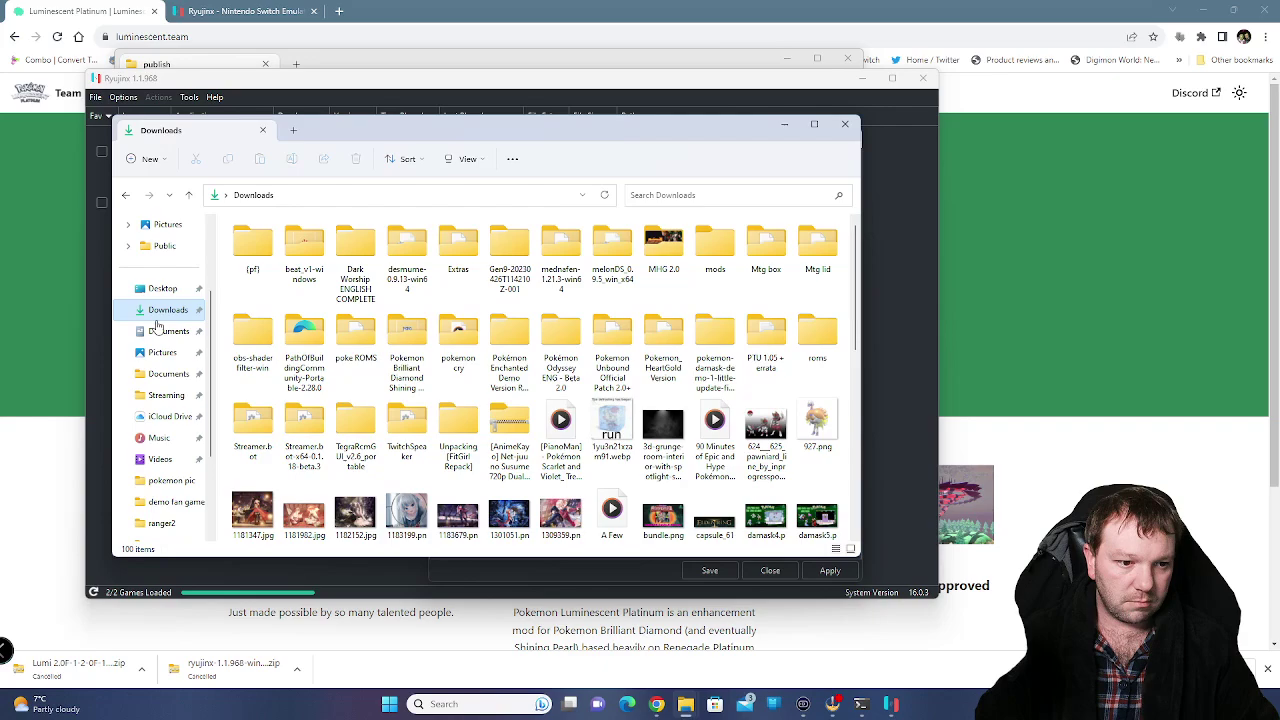
pyautogui.click(166, 373)
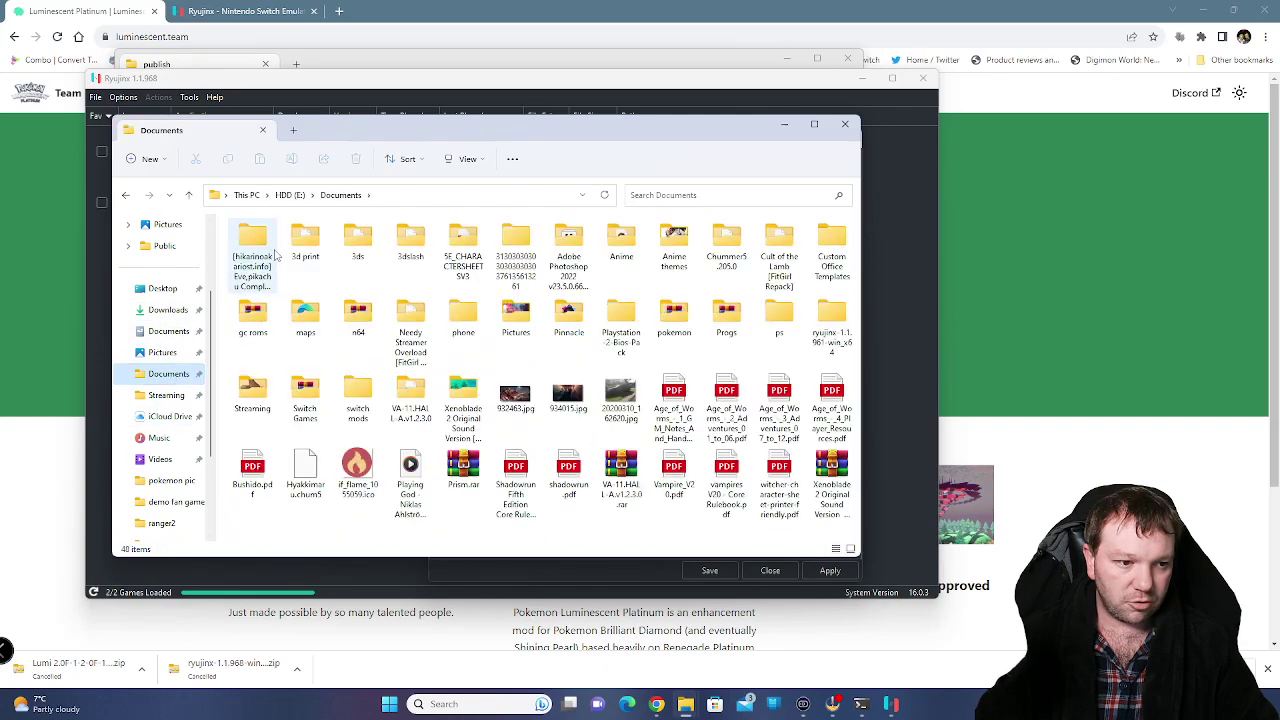
pyautogui.doubleClick(304, 396)
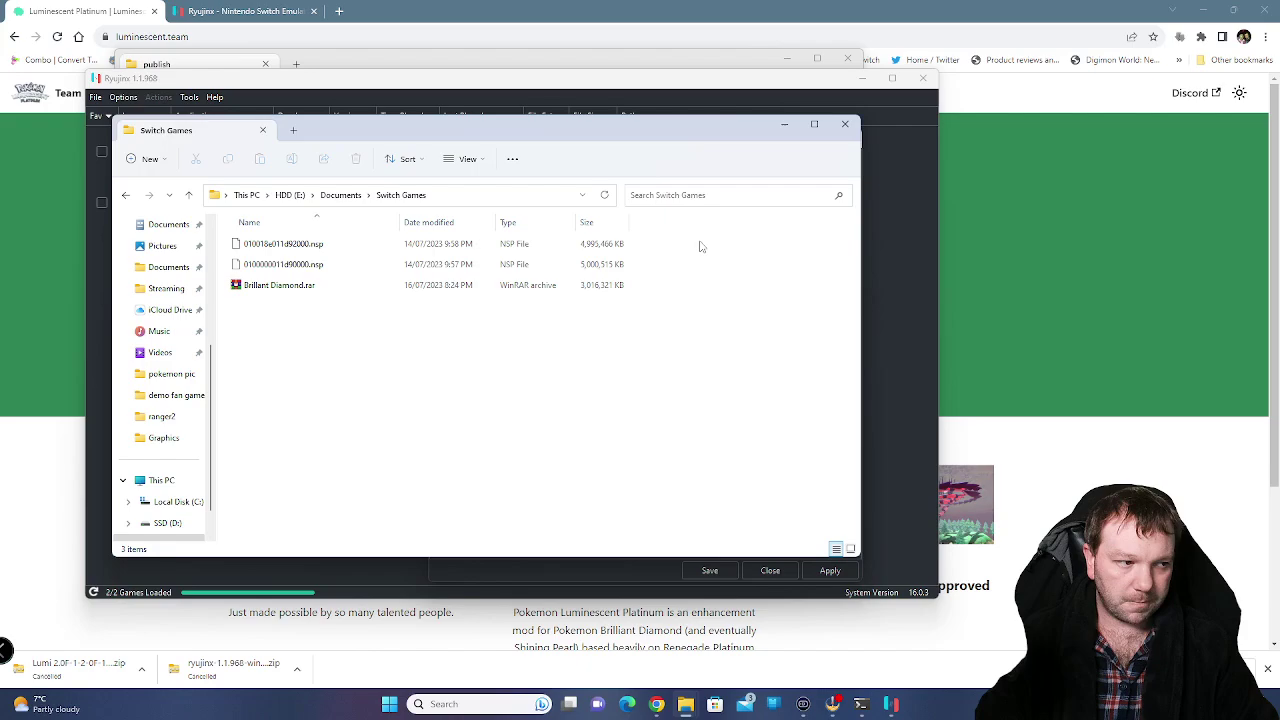
pyautogui.click(897, 246)
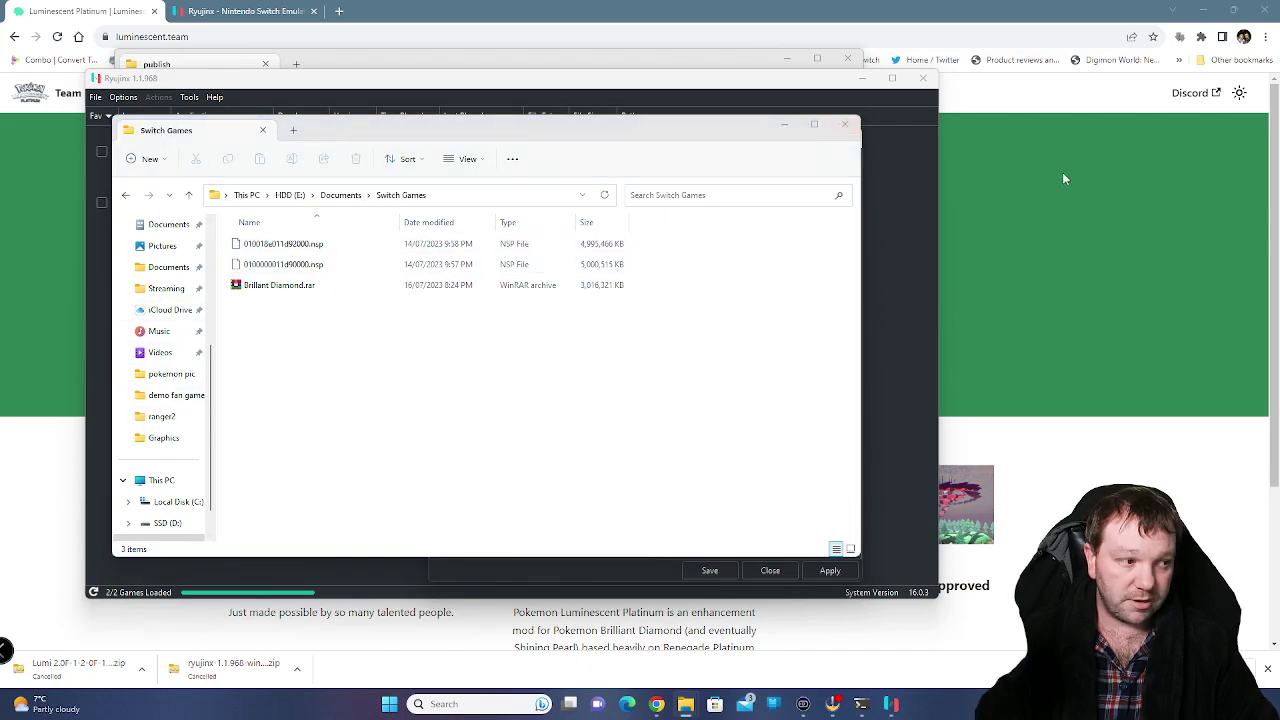
pyautogui.click(850, 128)
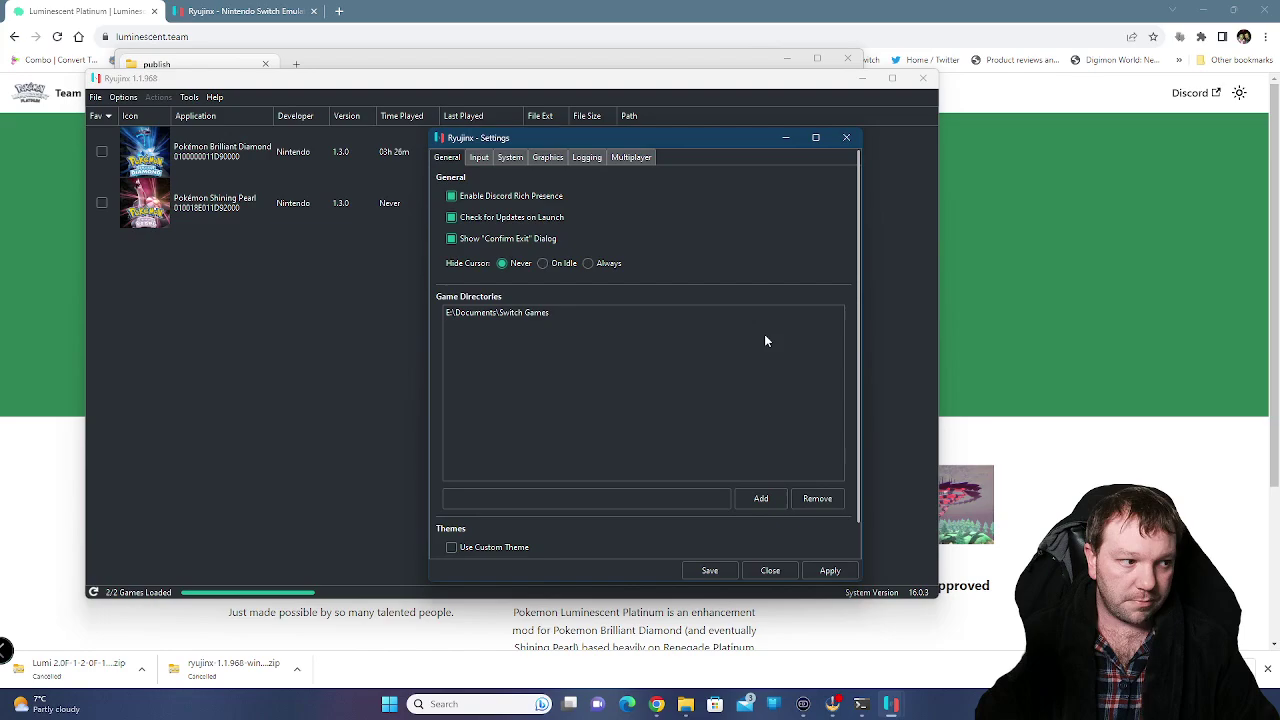
pyautogui.click(829, 571)
pyautogui.click(708, 571)
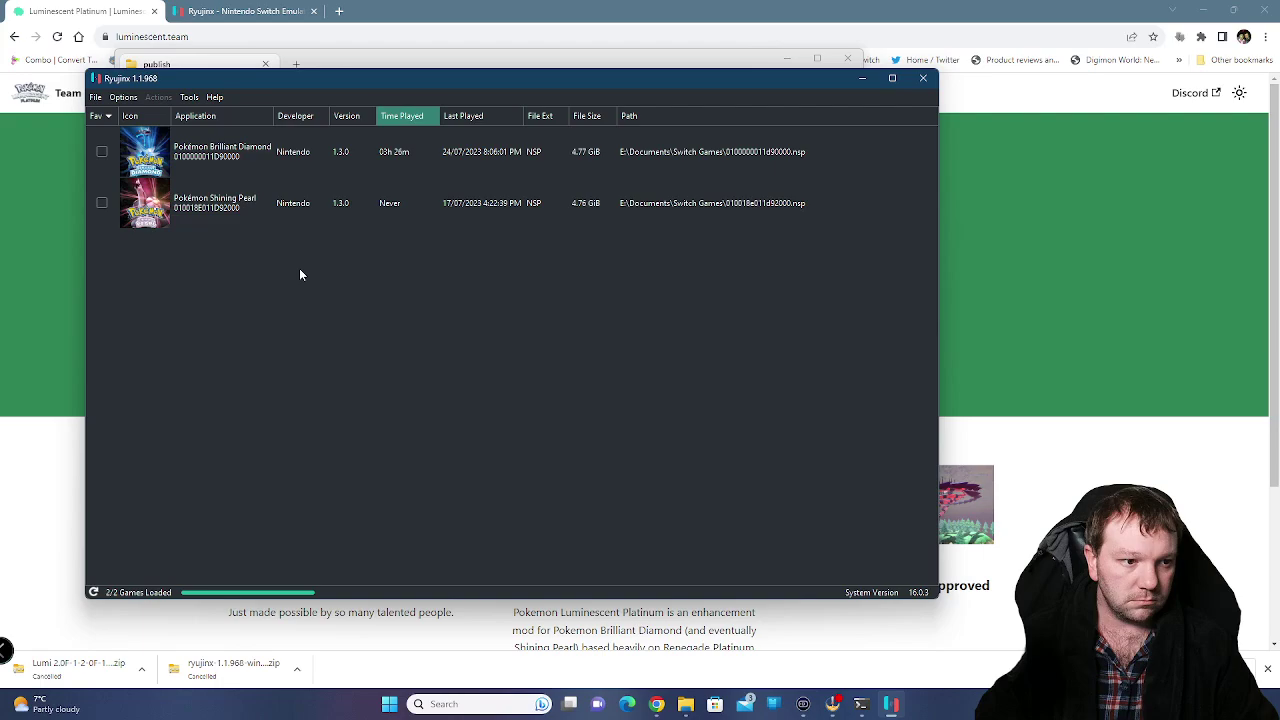
# - Open Brilliant Diamond's Title Update Manager and close it without adding an update file
pyautogui.click(338, 146)
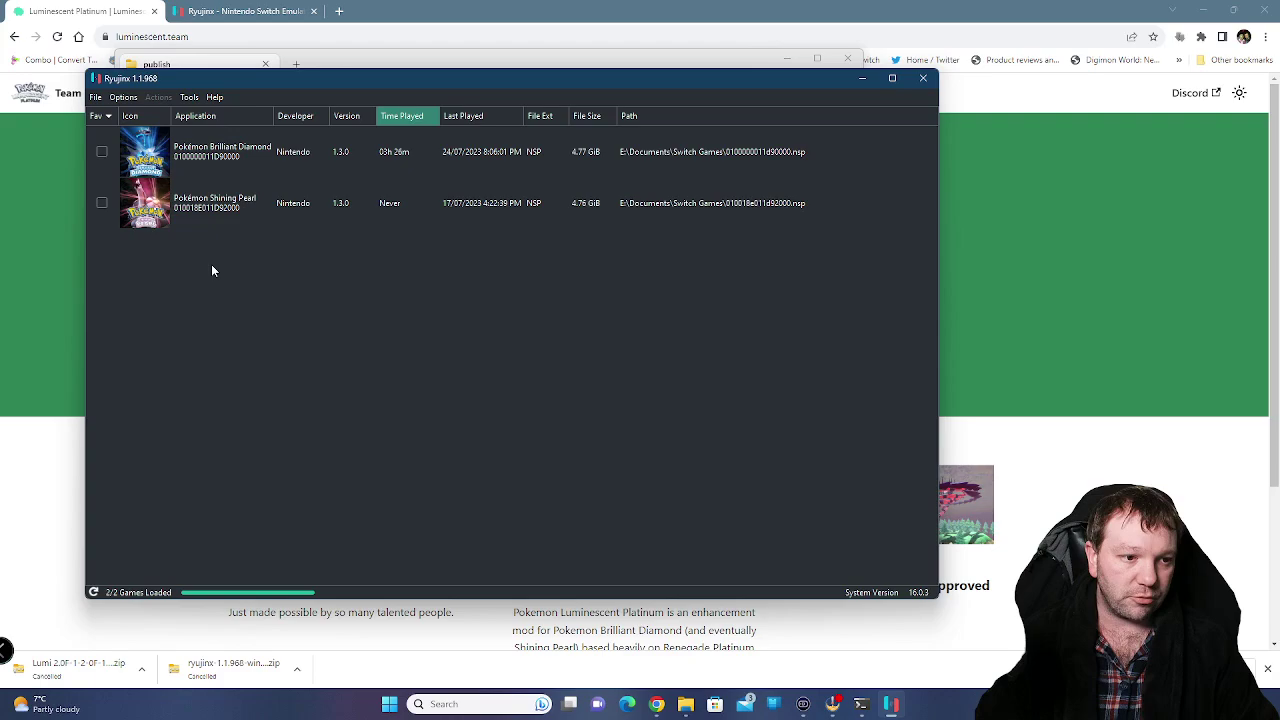
pyautogui.rightClick(212, 158)
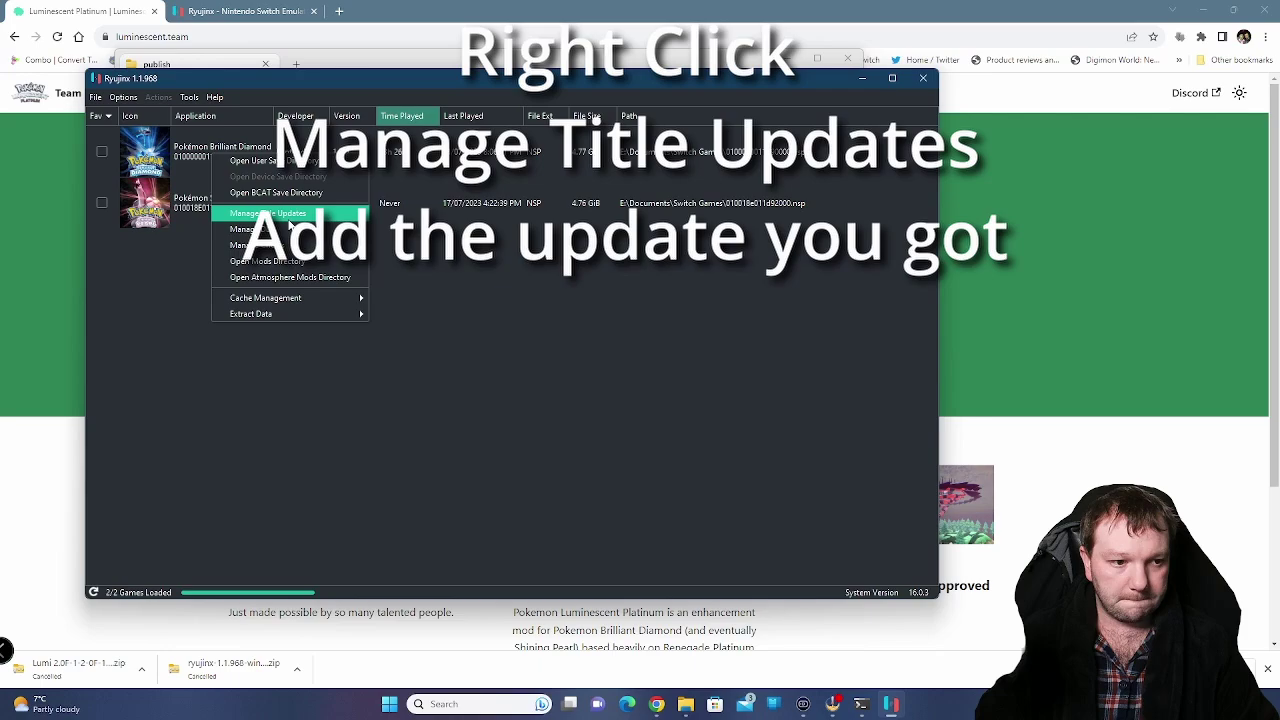
pyautogui.click(279, 213)
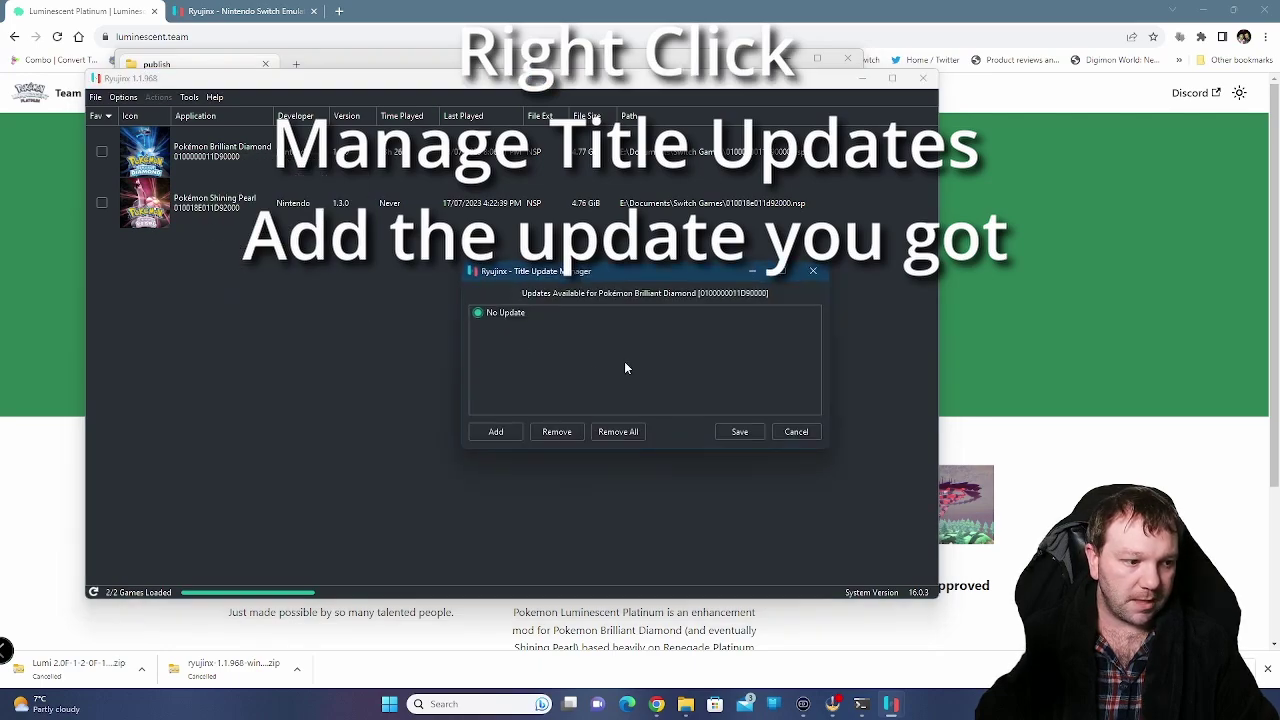
pyautogui.click(488, 438)
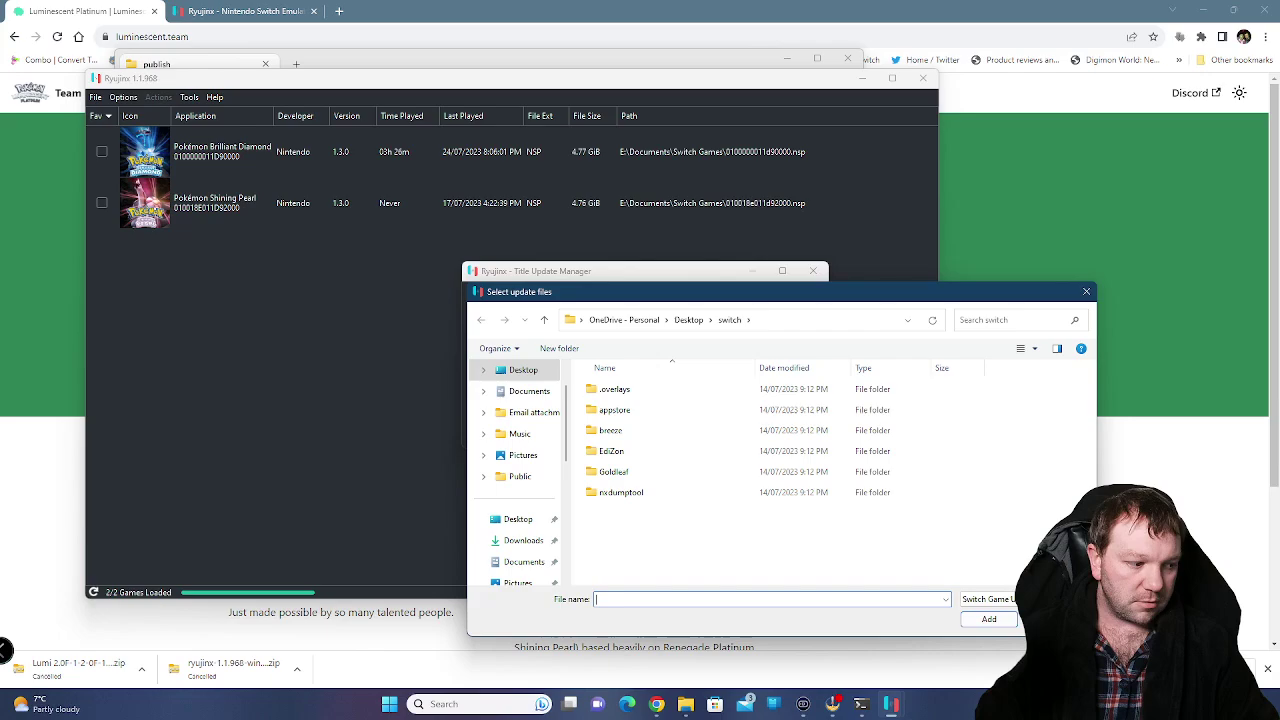
pyautogui.press('Escape')
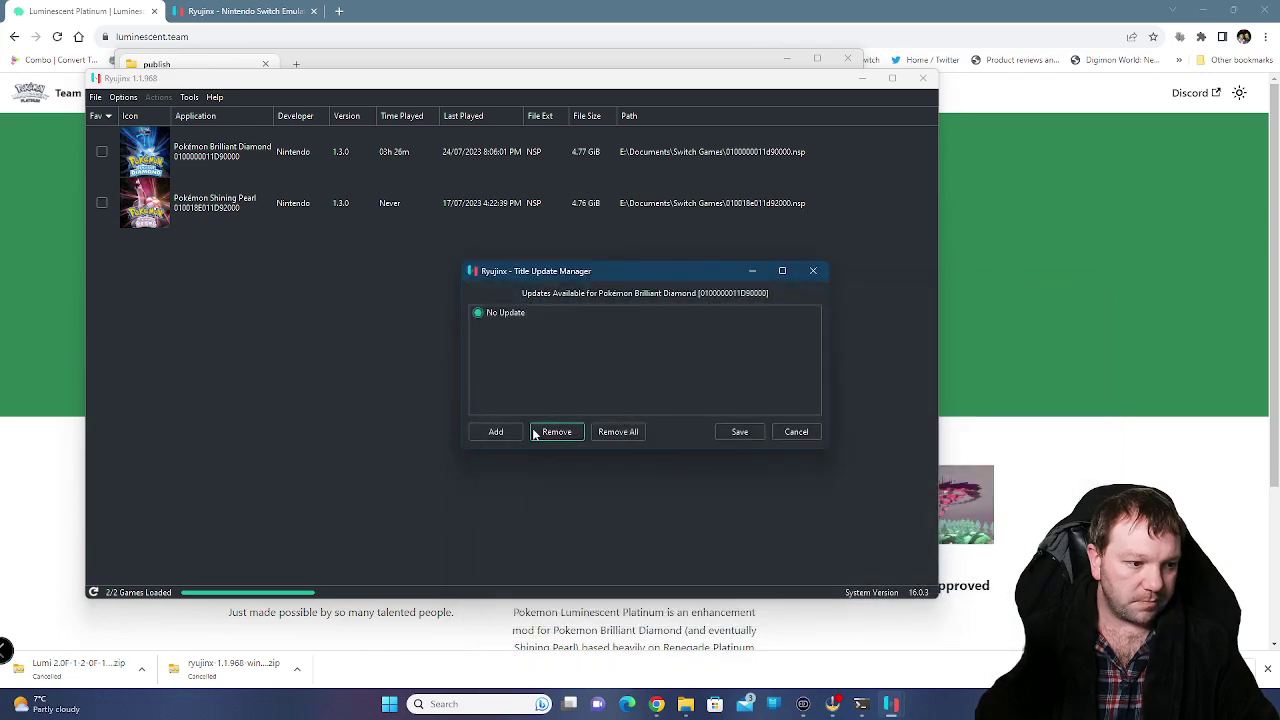
pyautogui.click(795, 431)
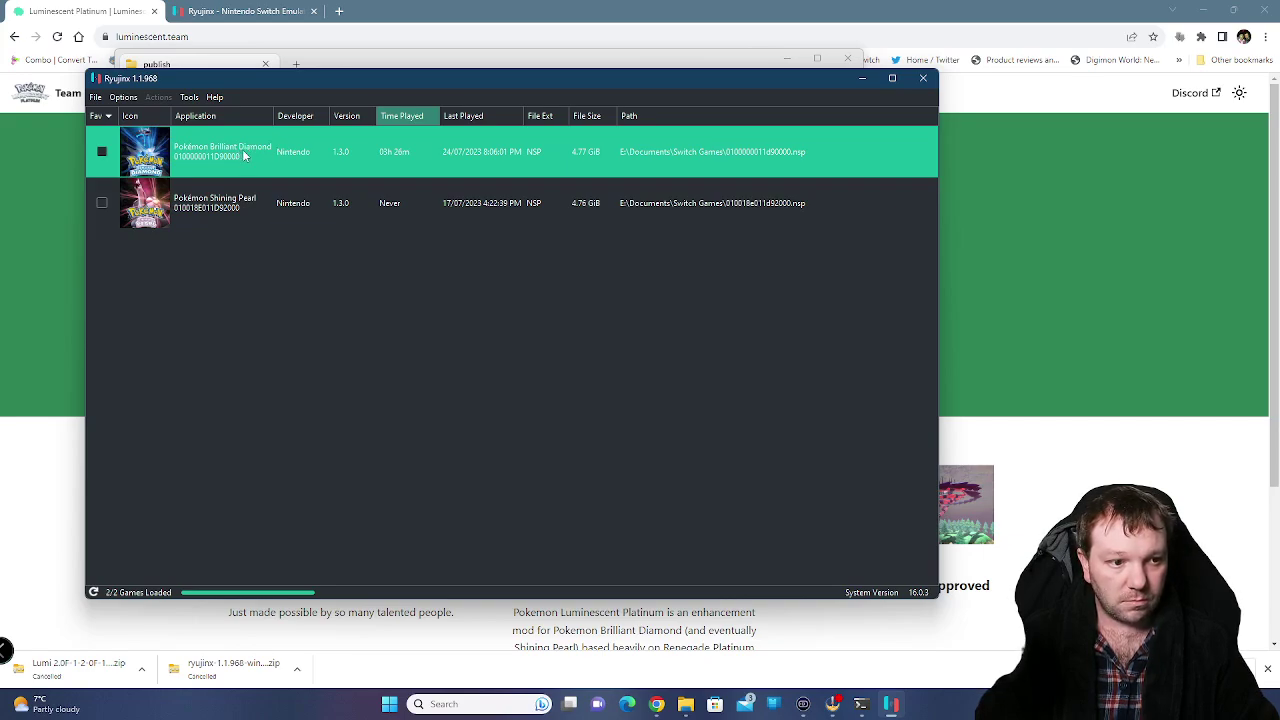
# - Choose Open Mods Directory from Pokémon Brilliant Diamond's right-click menu
pyautogui.rightClick(242, 149)
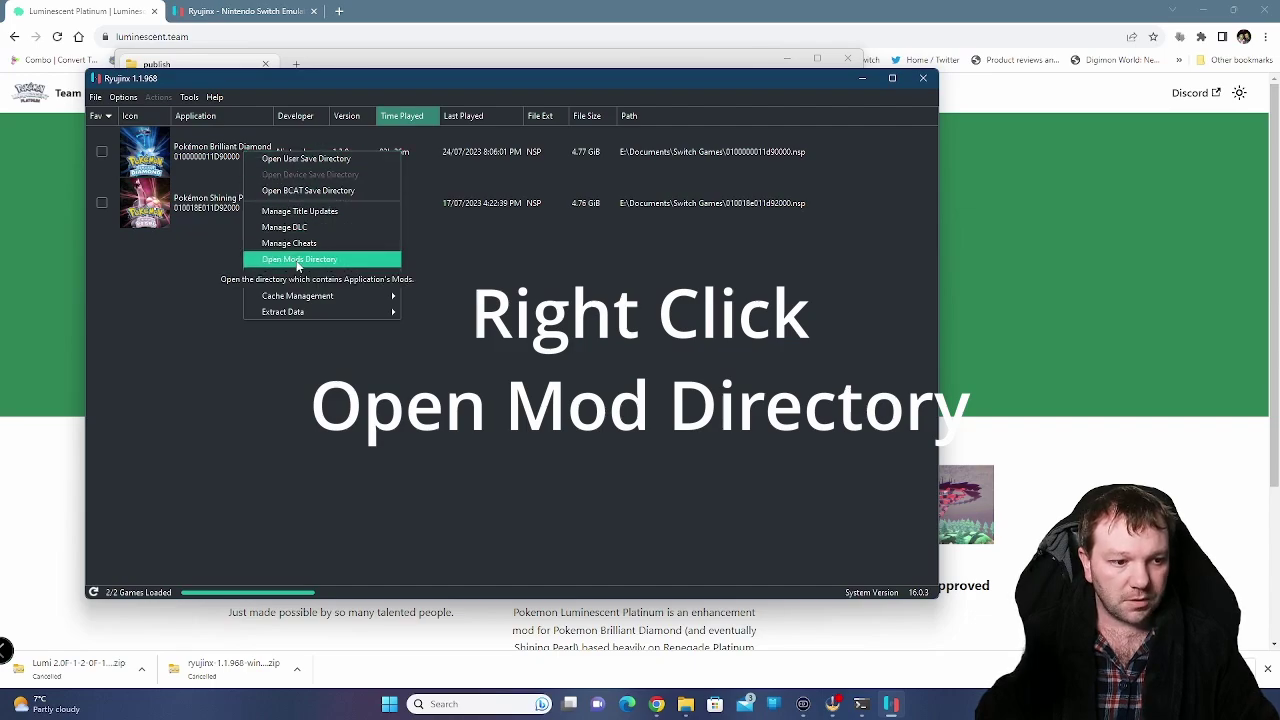
pyautogui.click(297, 262)
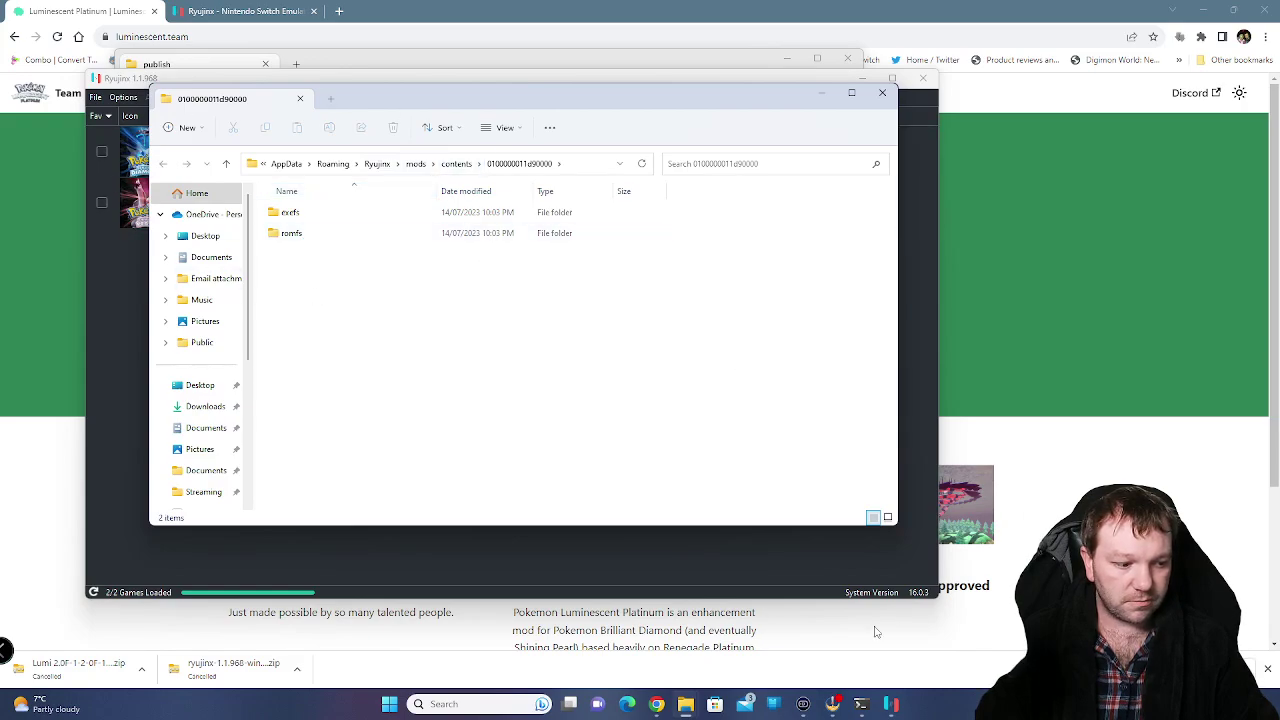
pyautogui.moveTo(688, 709)
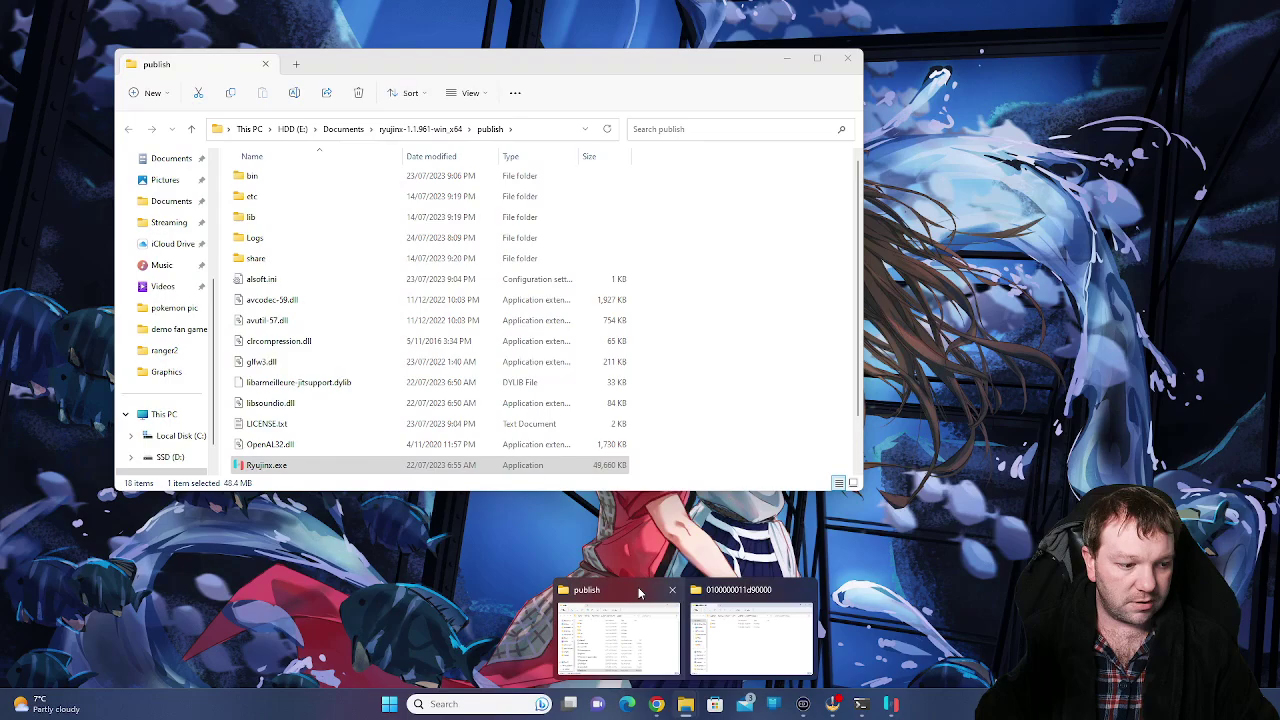
# - Browse the Downloads folder and peek into the Pokémon Brilliant Diamond game folder
pyautogui.click(640, 592)
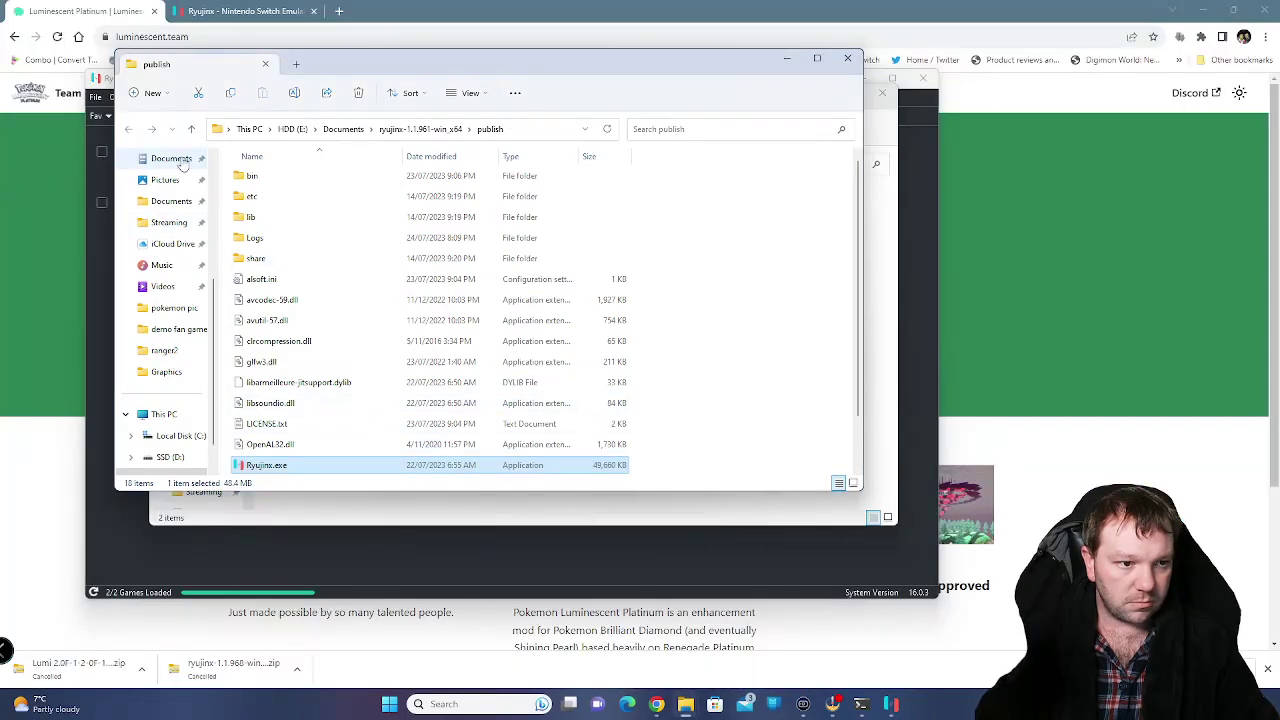
pyautogui.scroll(1, 165, 188)
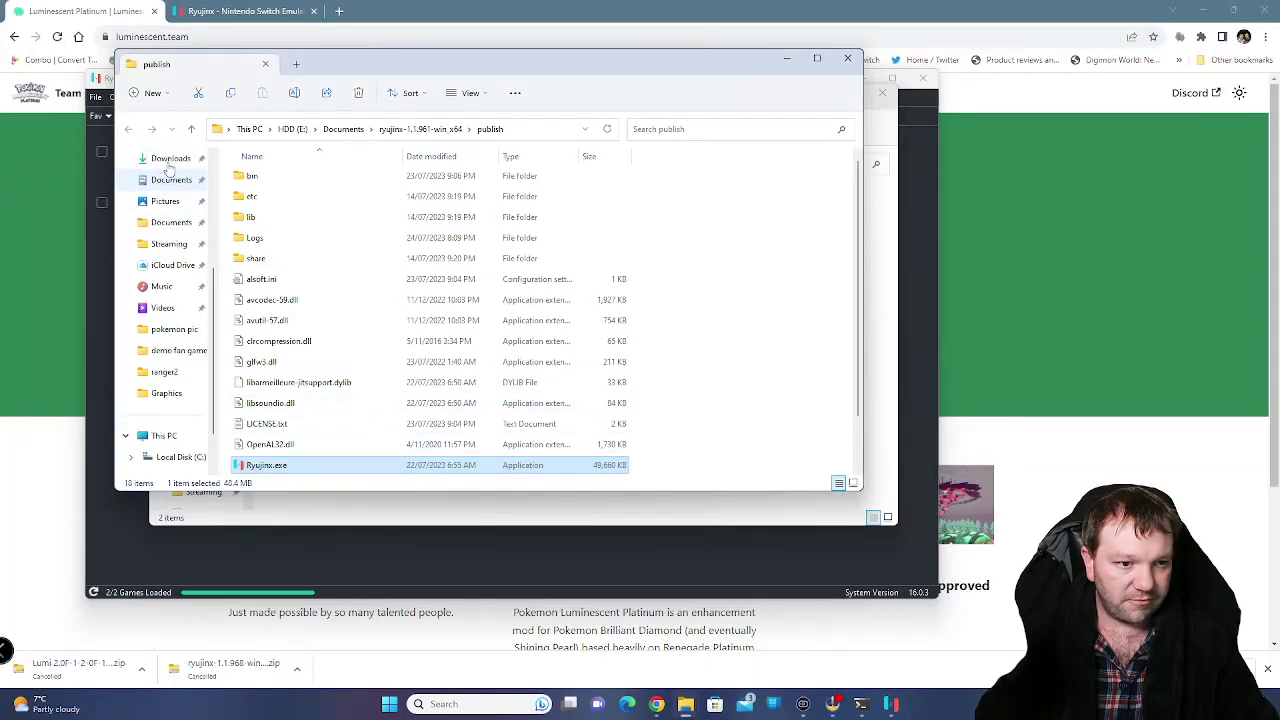
pyautogui.click(168, 160)
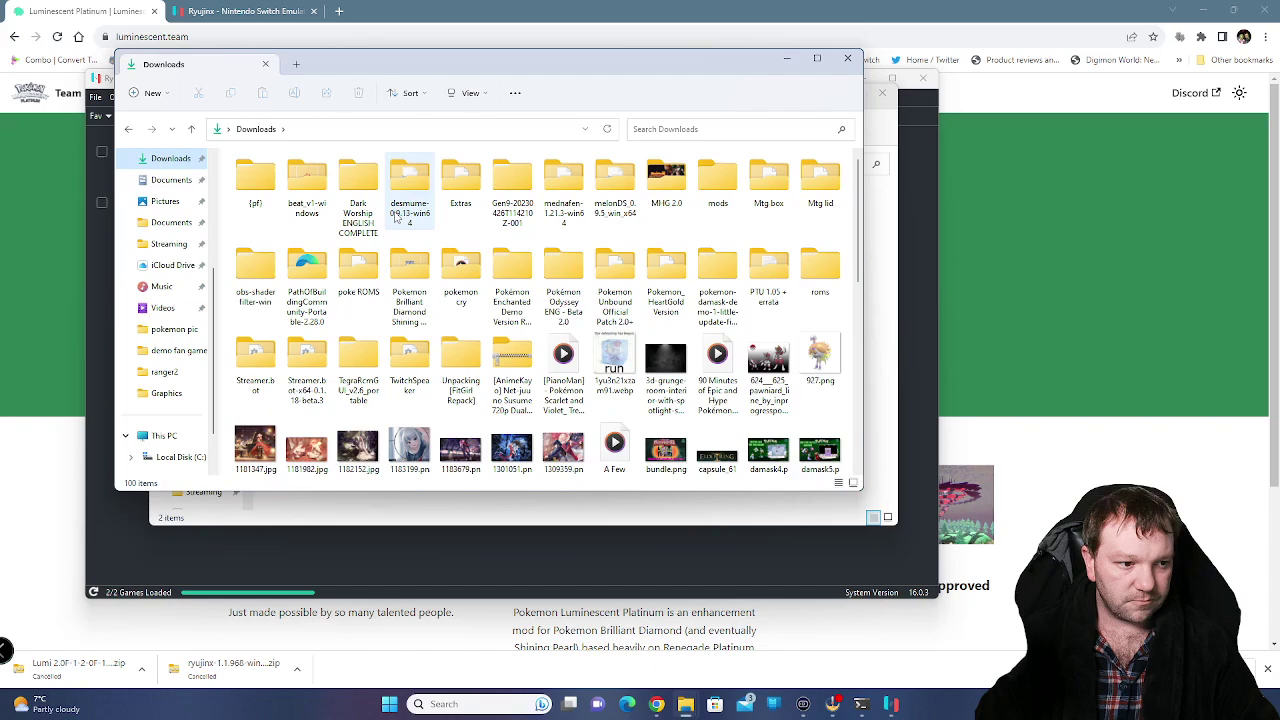
pyautogui.doubleClick(409, 266)
pyautogui.hotkey('alt', 'Left')
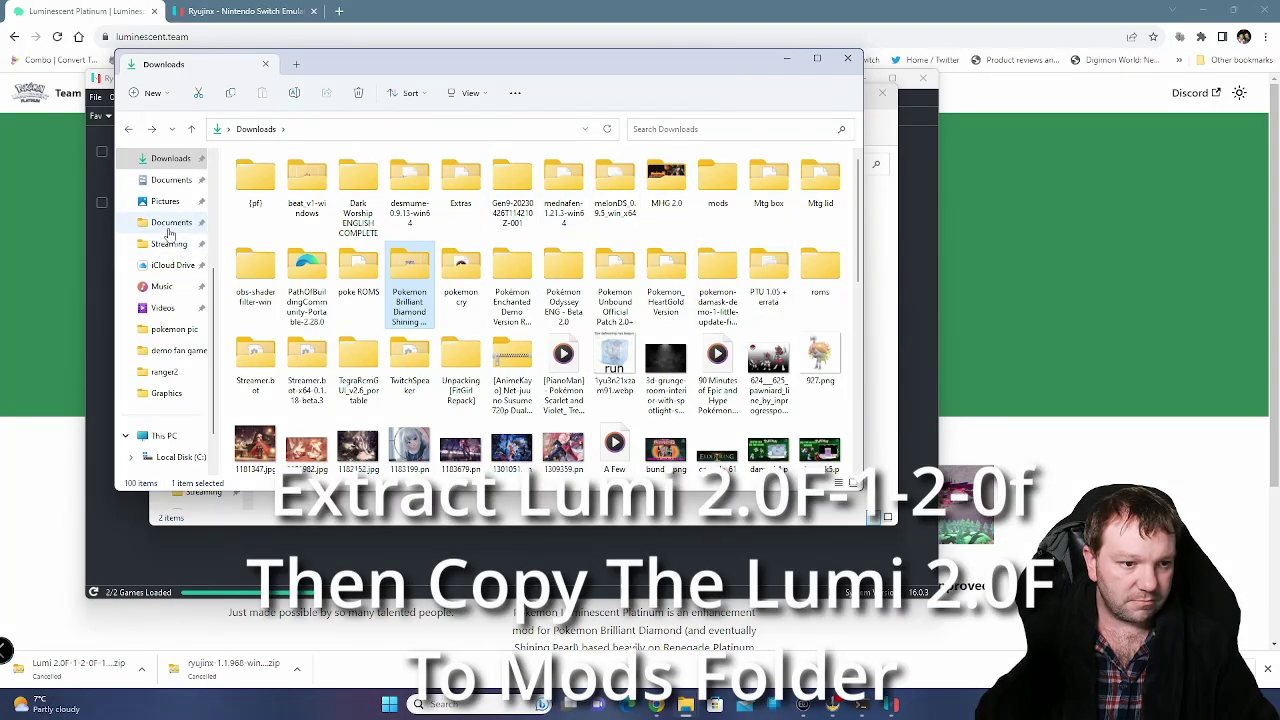
pyautogui.click(176, 224)
pyautogui.click(362, 338)
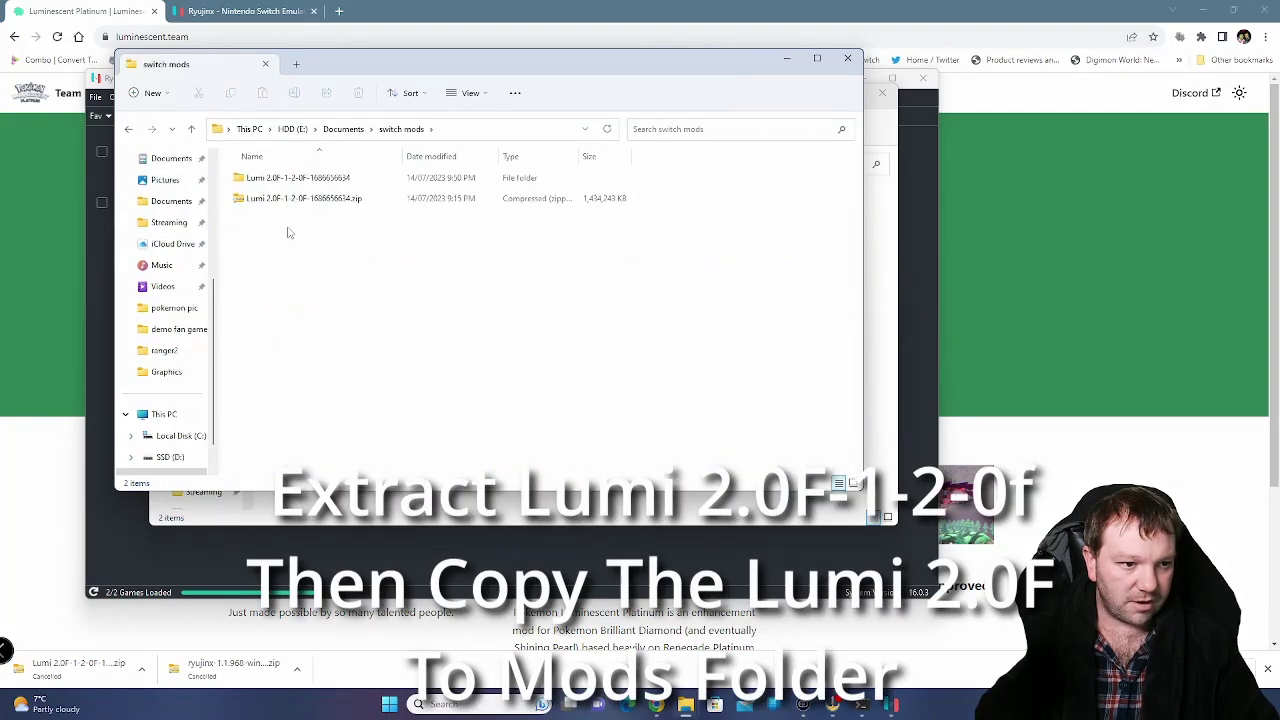
pyautogui.doubleClick(282, 181)
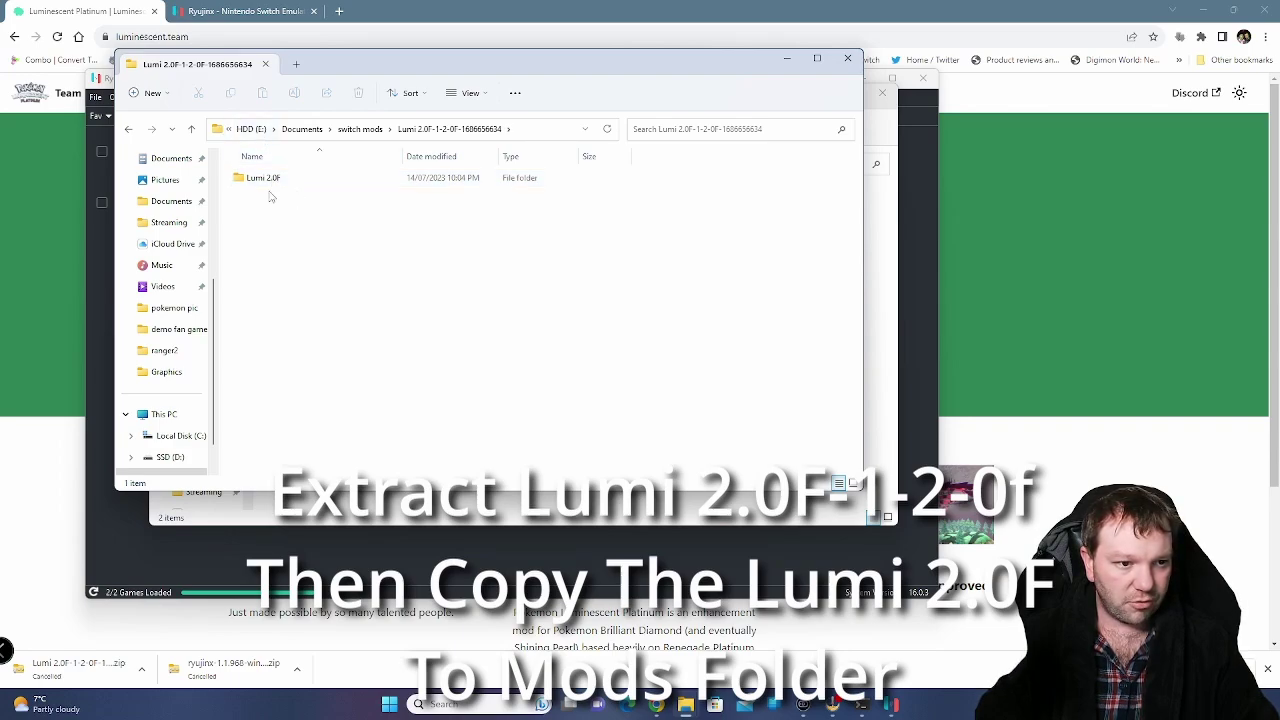
pyautogui.click(130, 129)
pyautogui.click(262, 199)
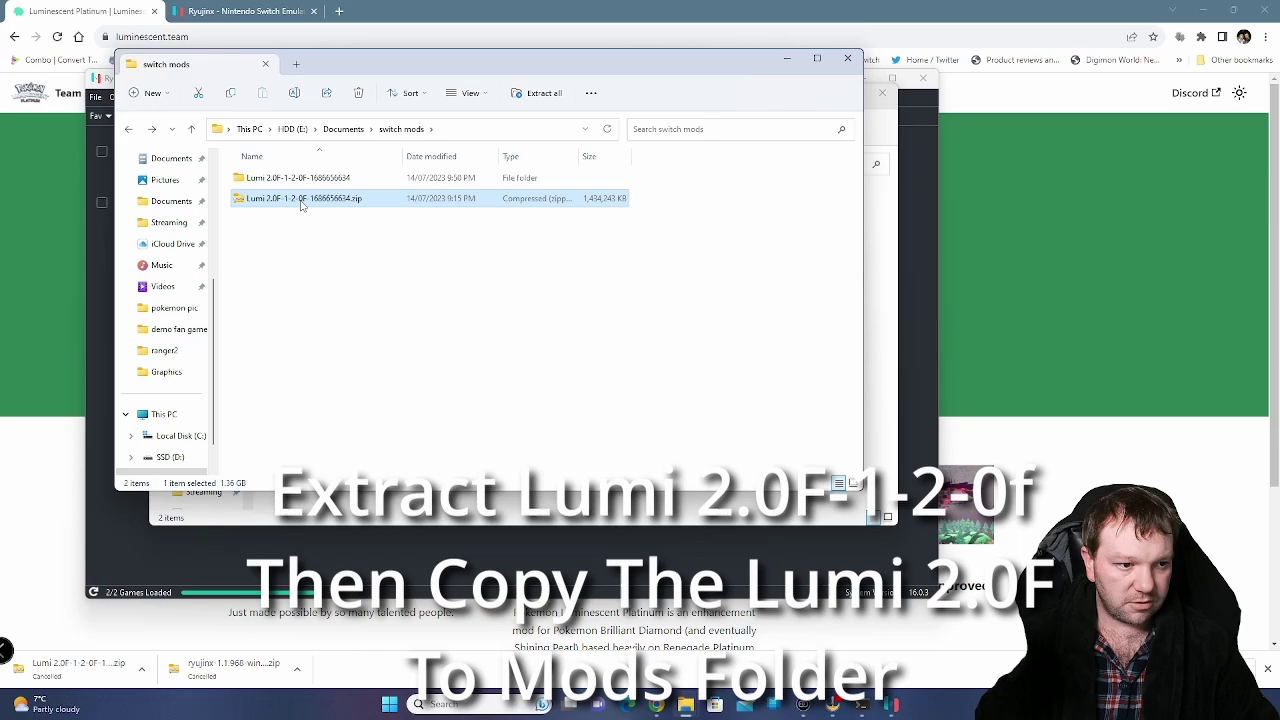
pyautogui.doubleClick(285, 177)
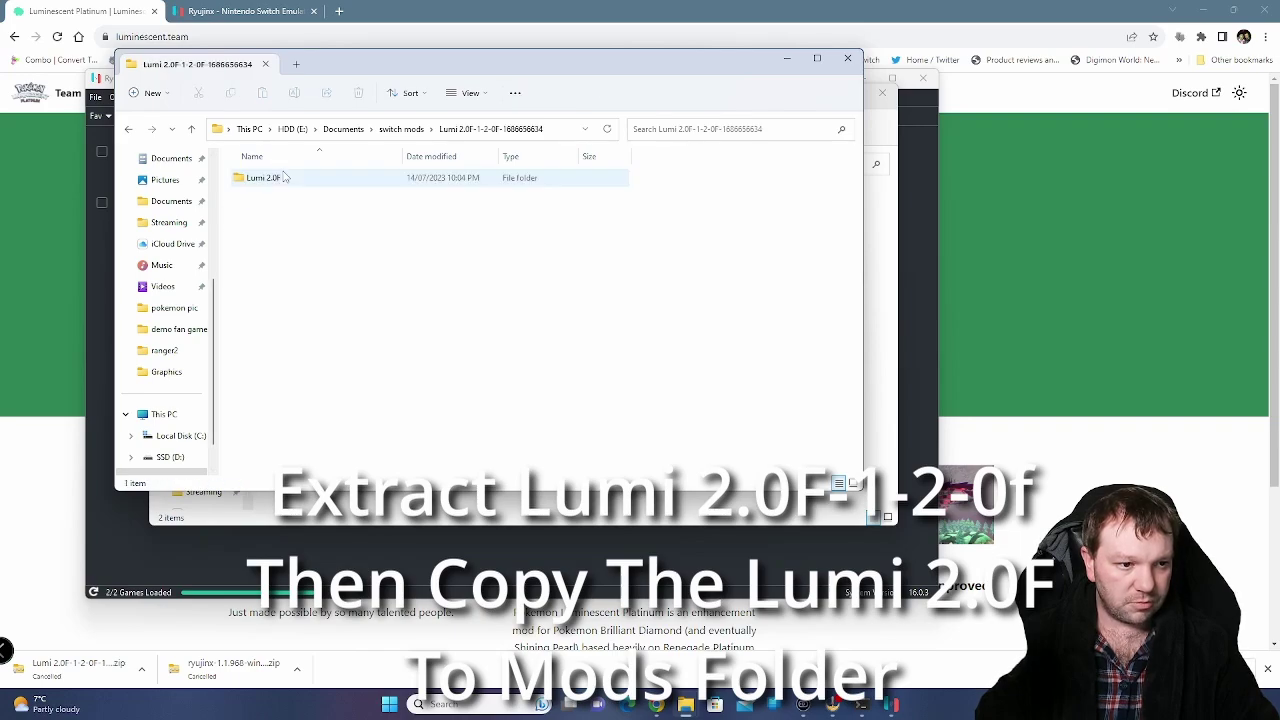
pyautogui.click(258, 181)
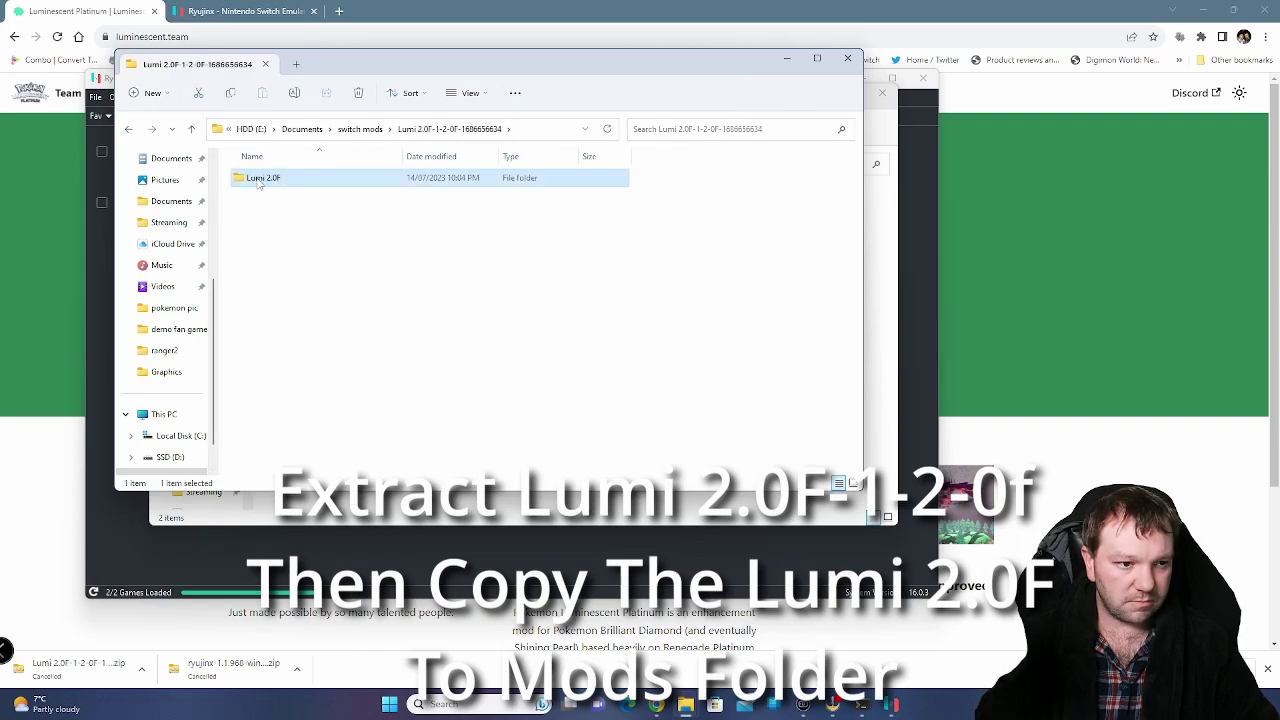
# - Close the game's mods folder window and the Lumi mod folder window
pyautogui.hotkey('alt', 'Tab')
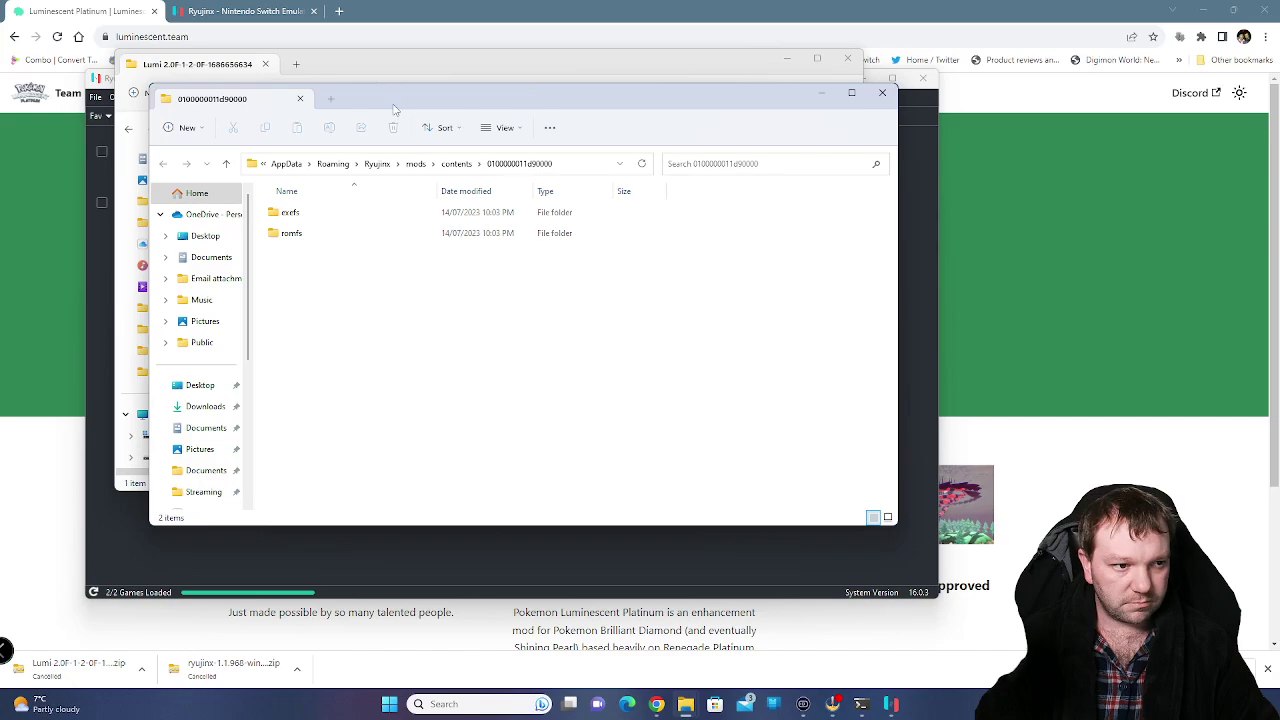
pyautogui.click(882, 93)
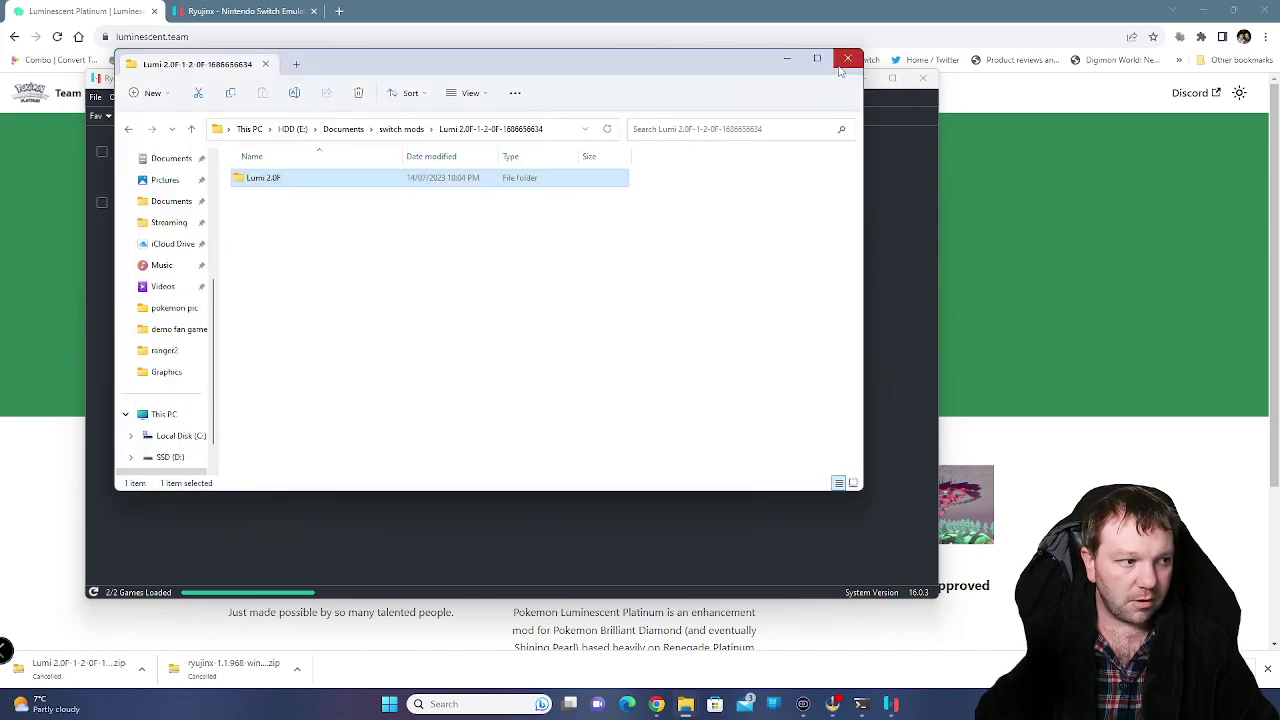
pyautogui.click(847, 59)
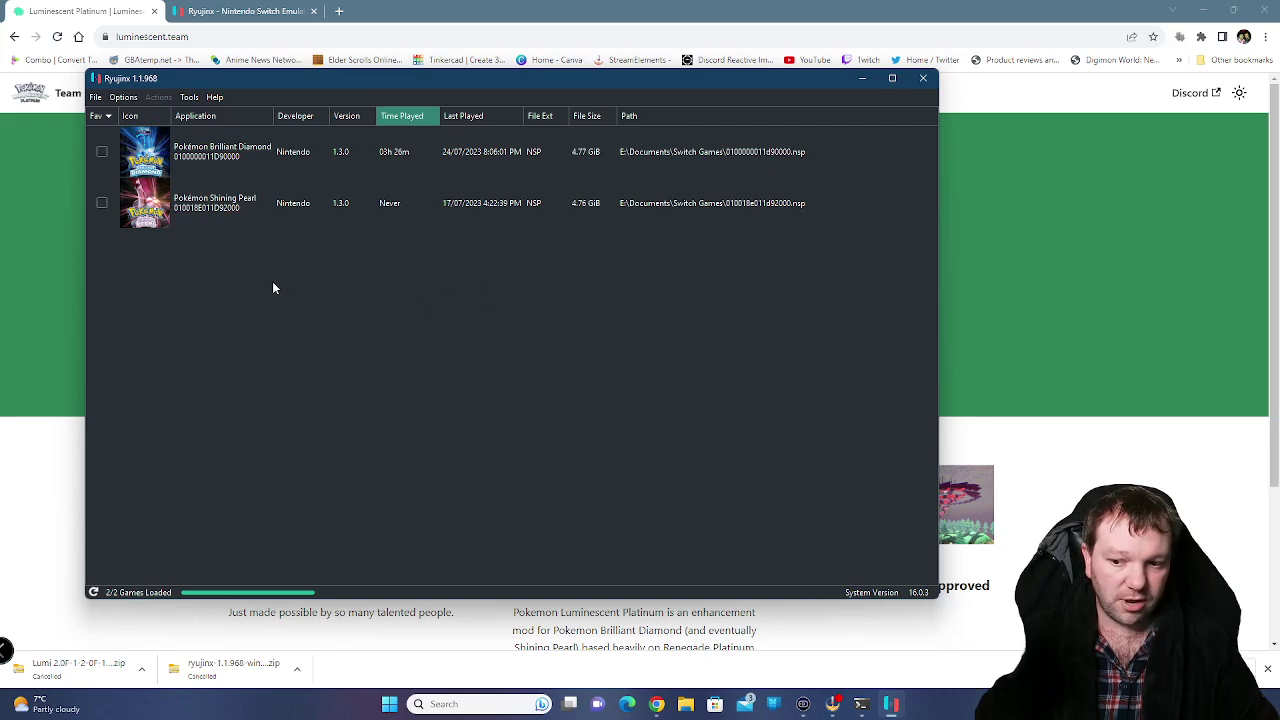
# - Select Pokémon Brilliant Diamond in the Ryujinx game list to launch it
pyautogui.click(249, 172)
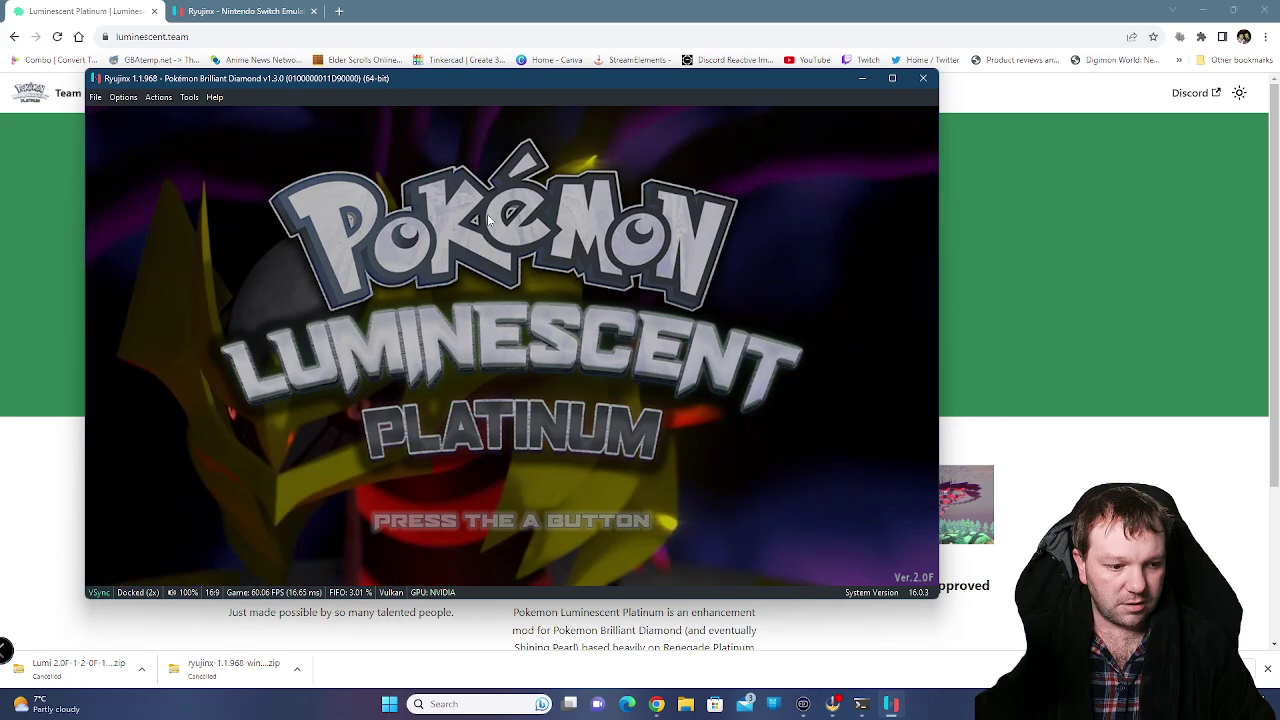
# - Get past the Luminescent Platinum title screen and walk around Oreburgh City
pyautogui.press('z')
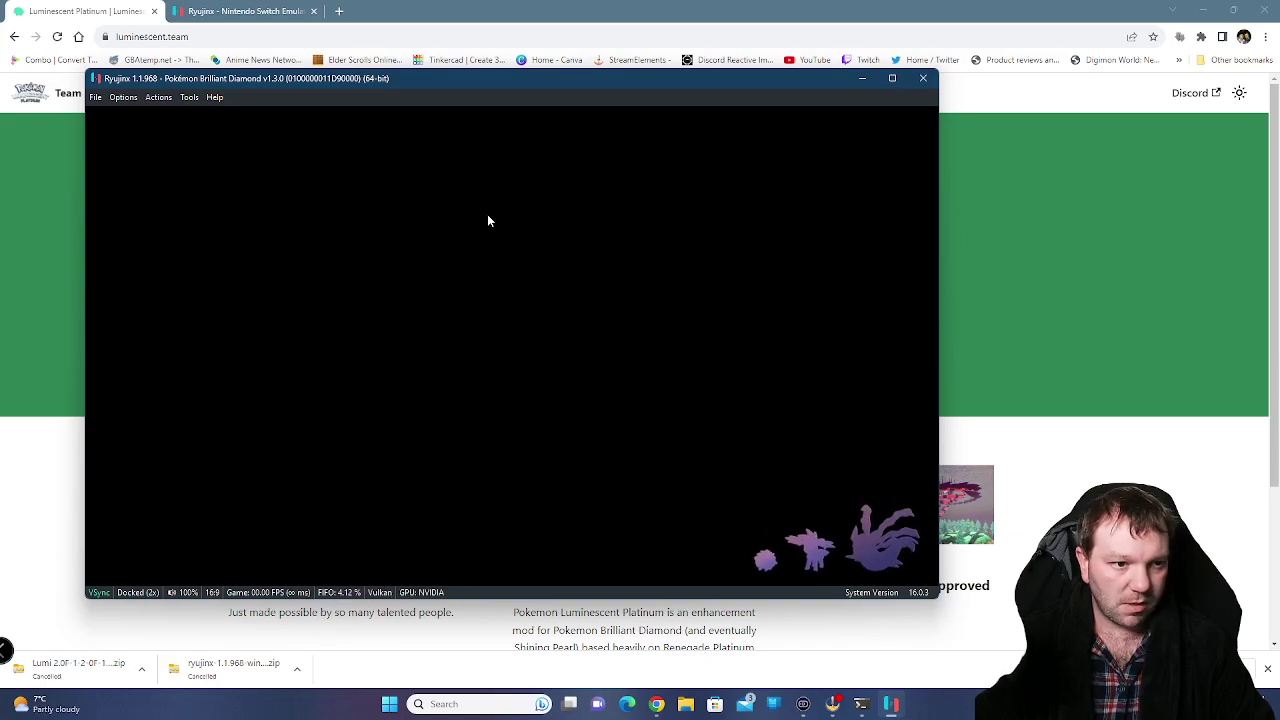
pyautogui.press('a')
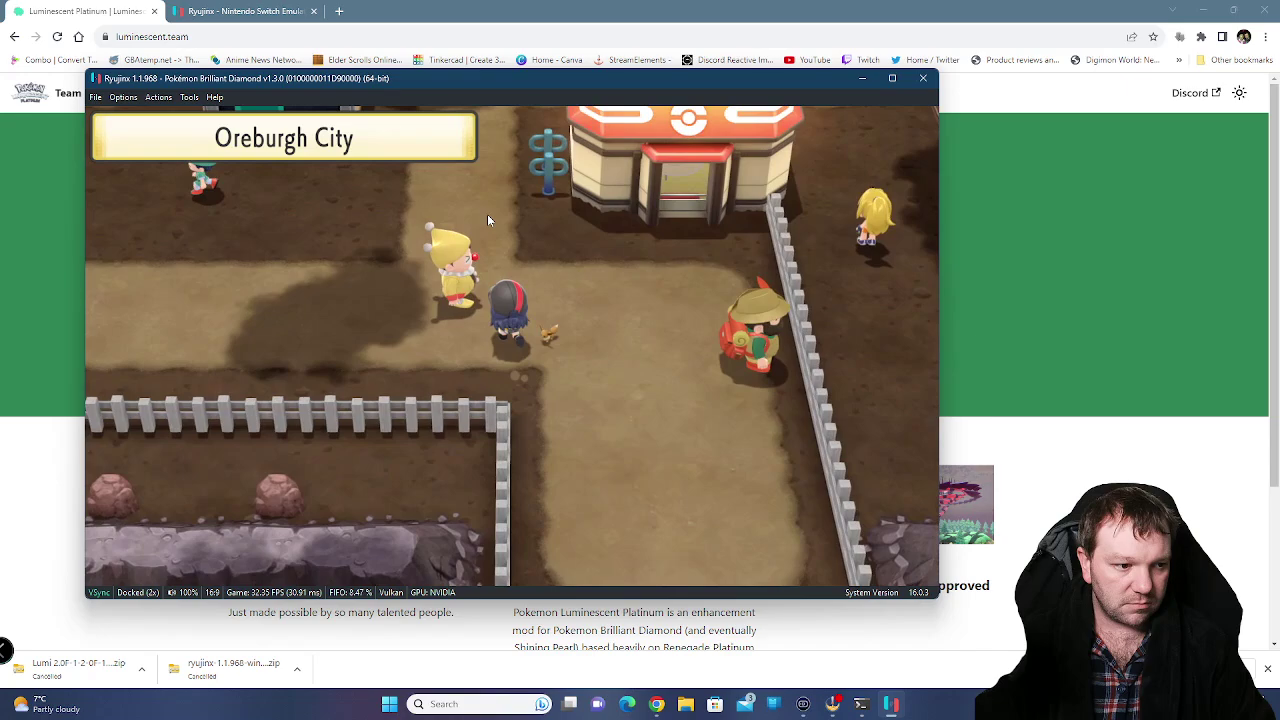
pyautogui.press('w')
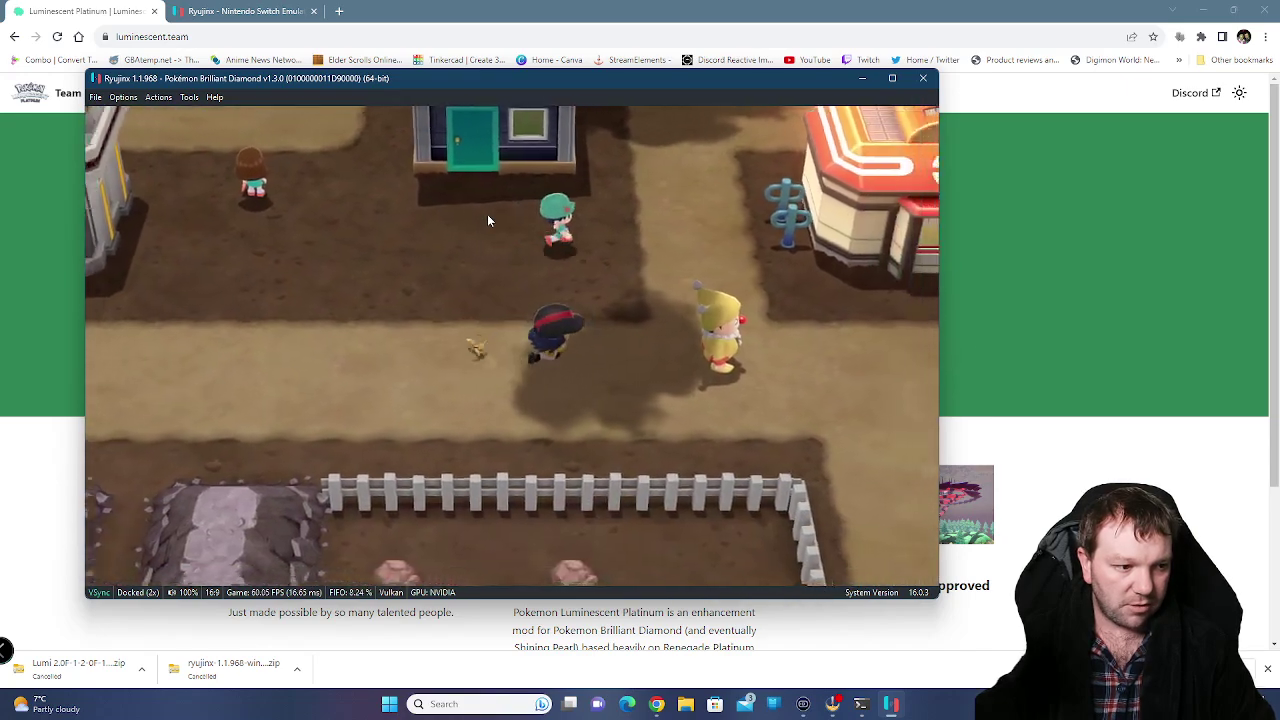
# - Open the main menu, view the party and Kaido's options, then return to the overworld
pyautogui.press('c')
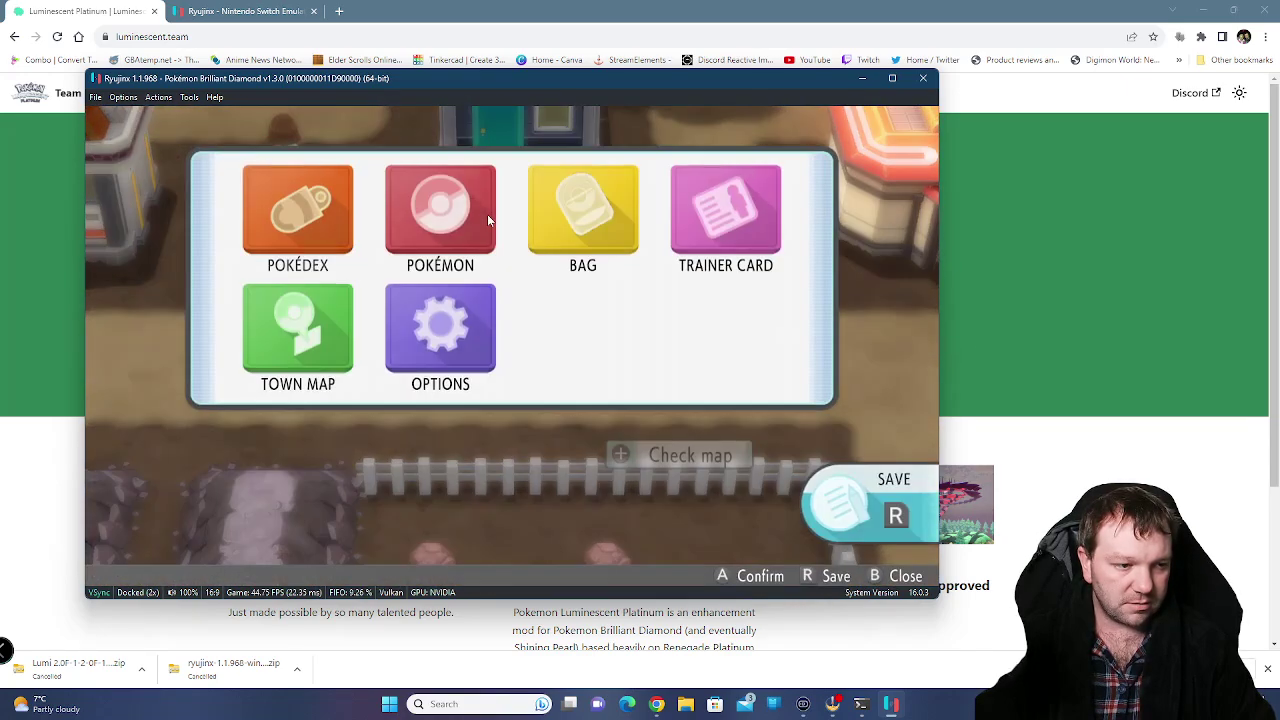
pyautogui.press('z')
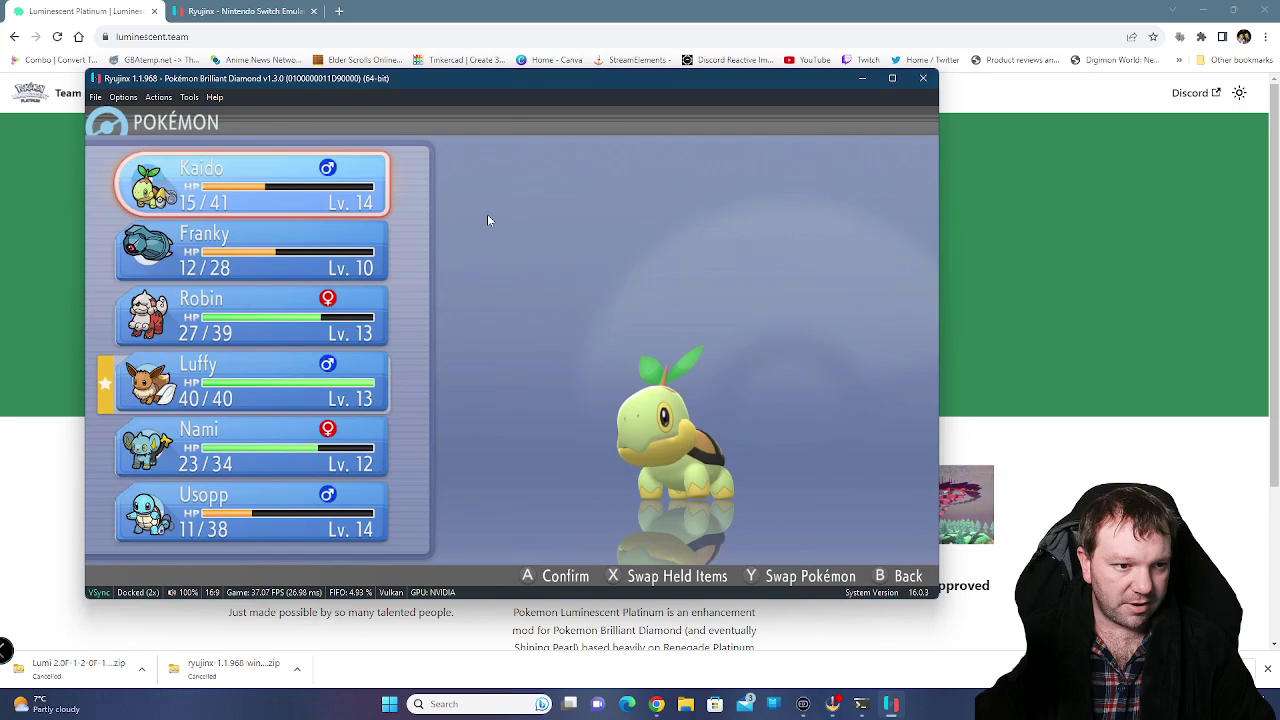
pyautogui.press('z')
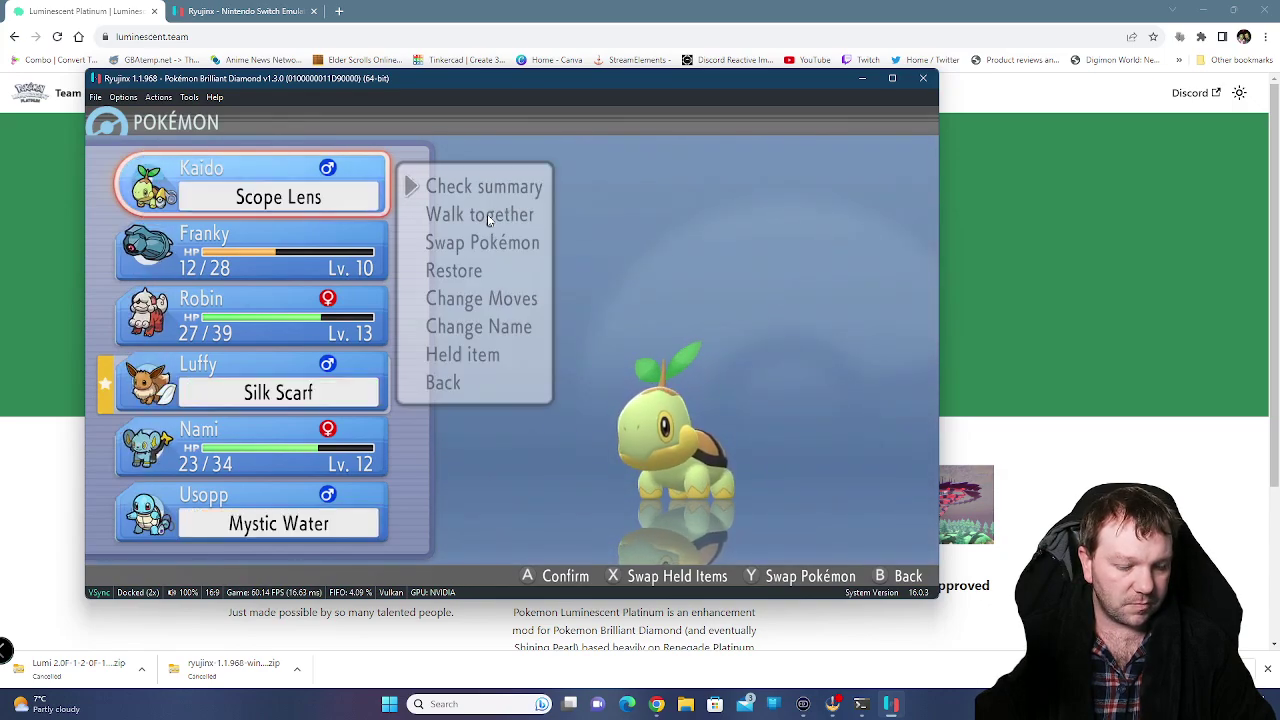
pyautogui.press('z')
pyautogui.press('x')
pyautogui.press('x')
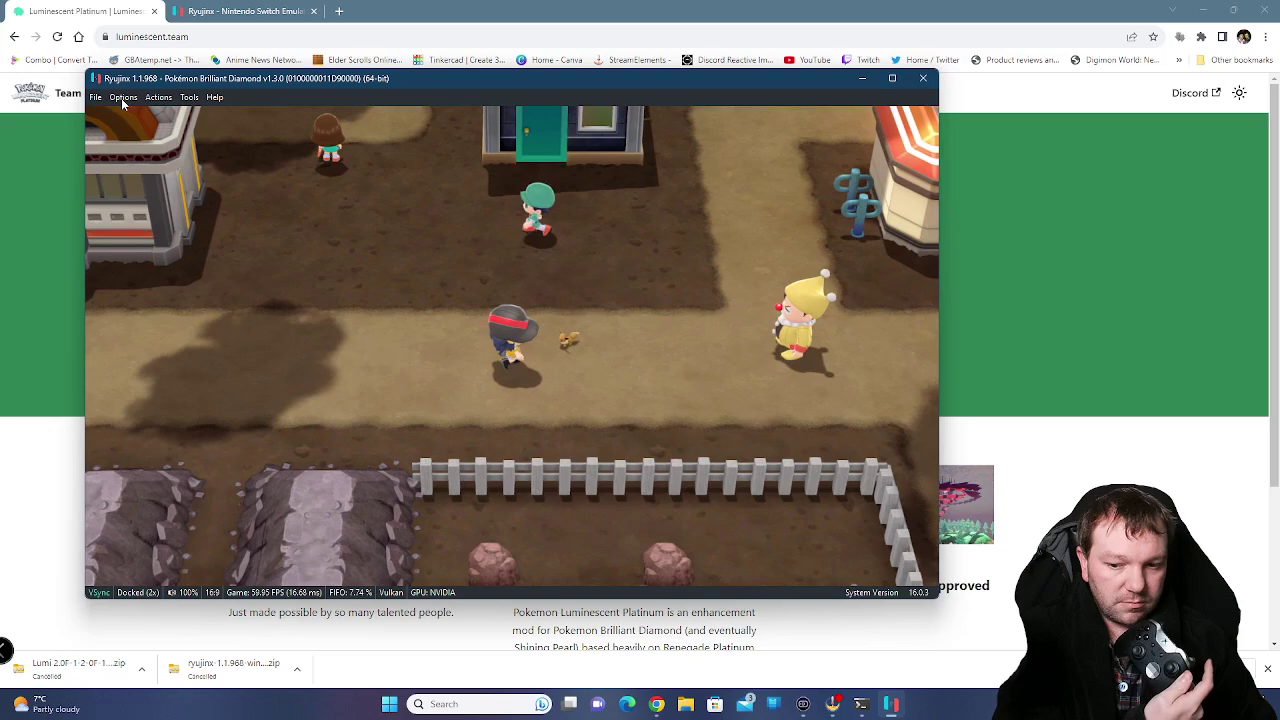
# - Stop emulation and return to the game list
pyautogui.click(123, 100)
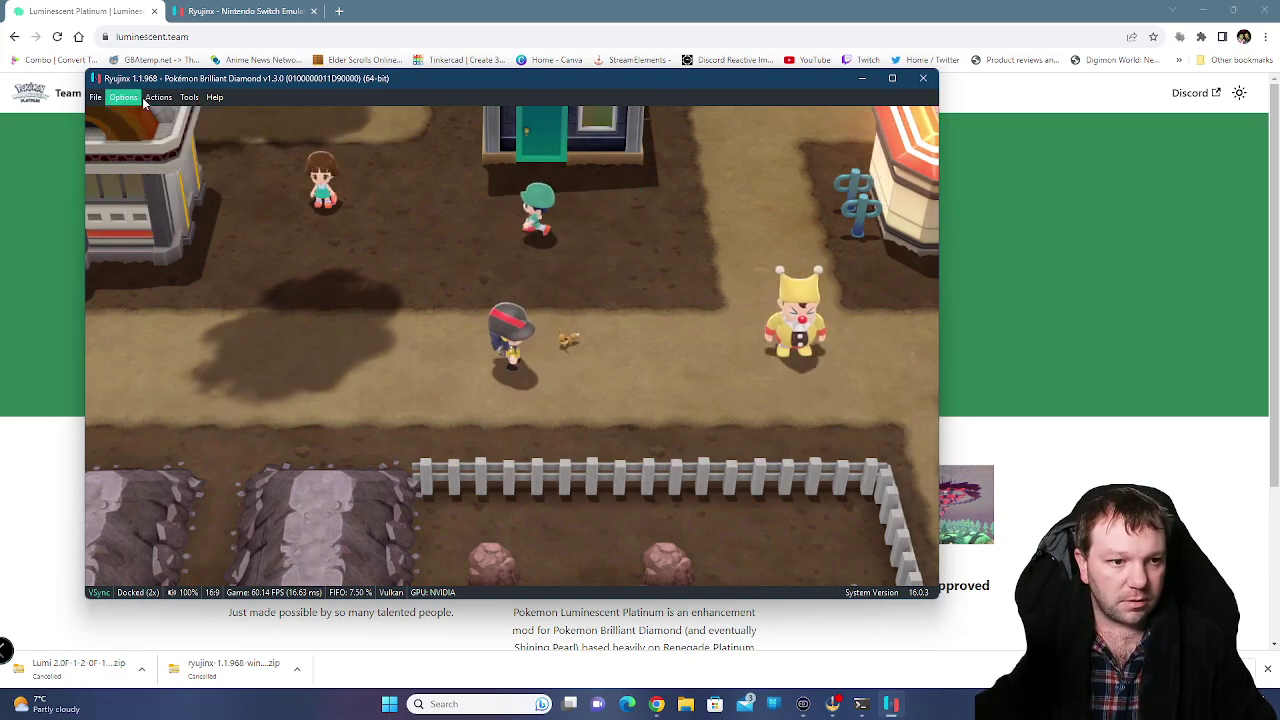
pyautogui.click(158, 97)
pyautogui.click(186, 146)
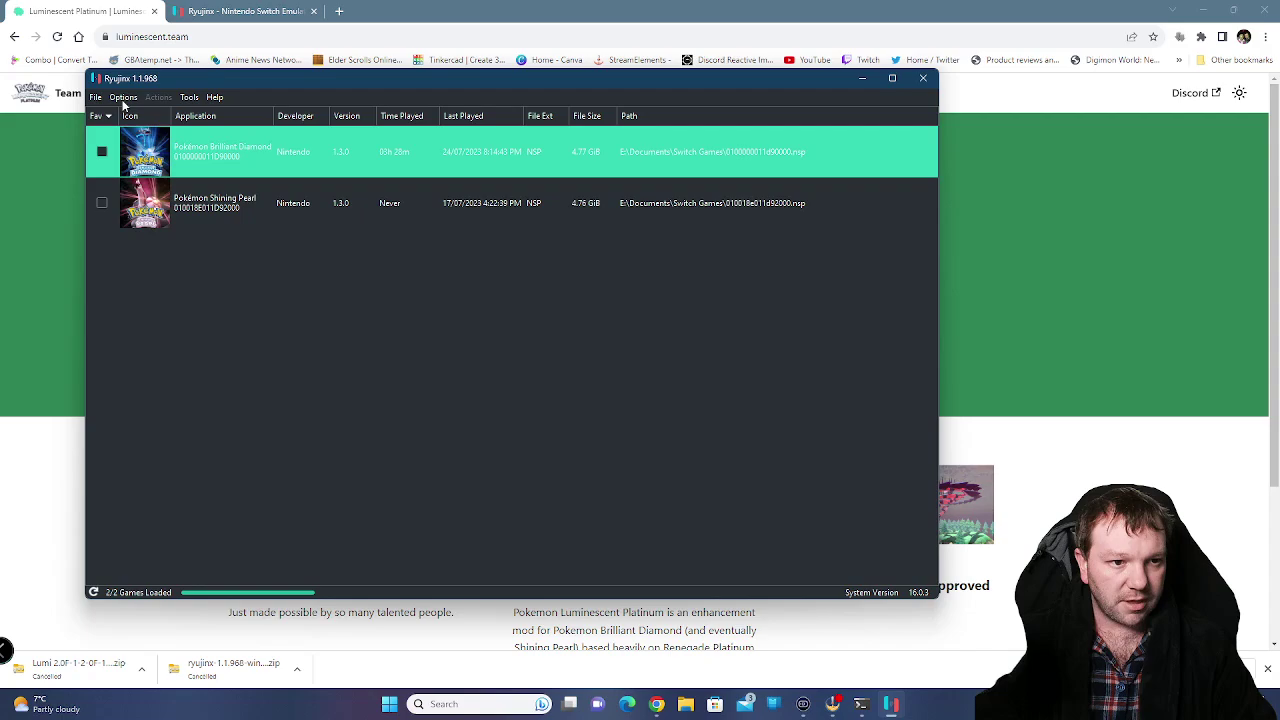
# - Open Options > Settings and show the Input page with the player slots
pyautogui.click(123, 100)
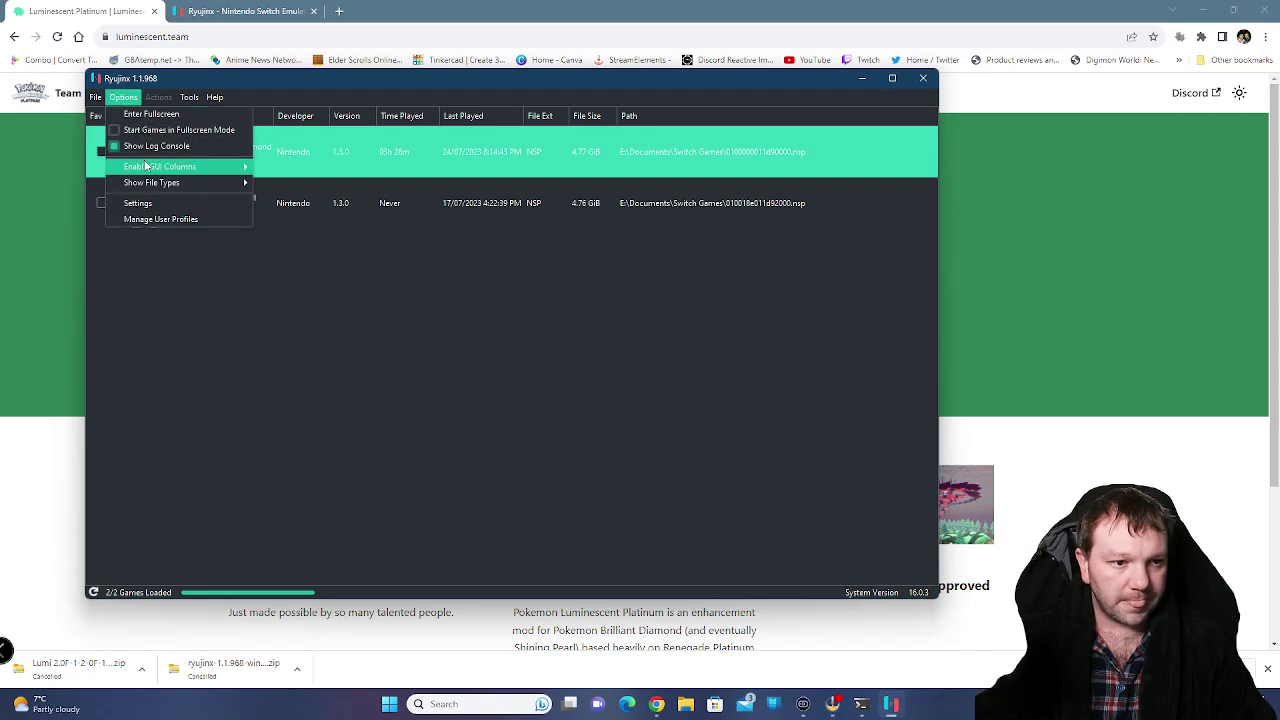
pyautogui.click(150, 202)
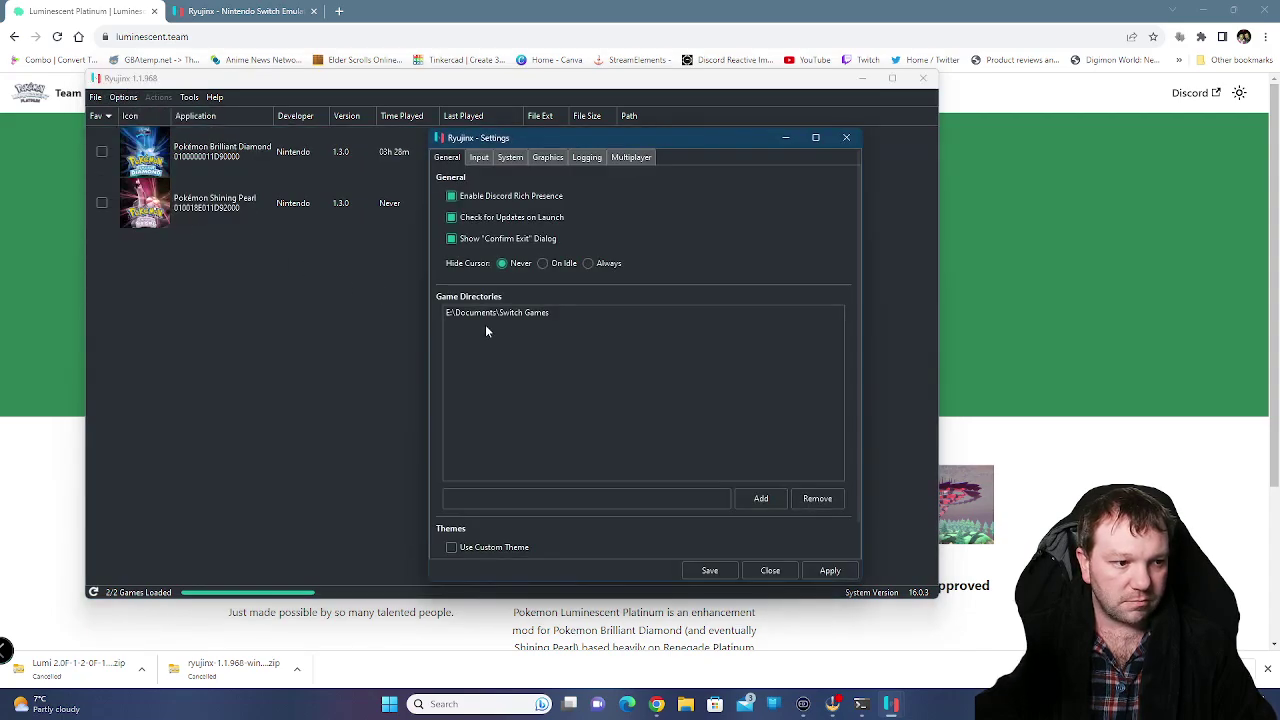
pyautogui.click(479, 160)
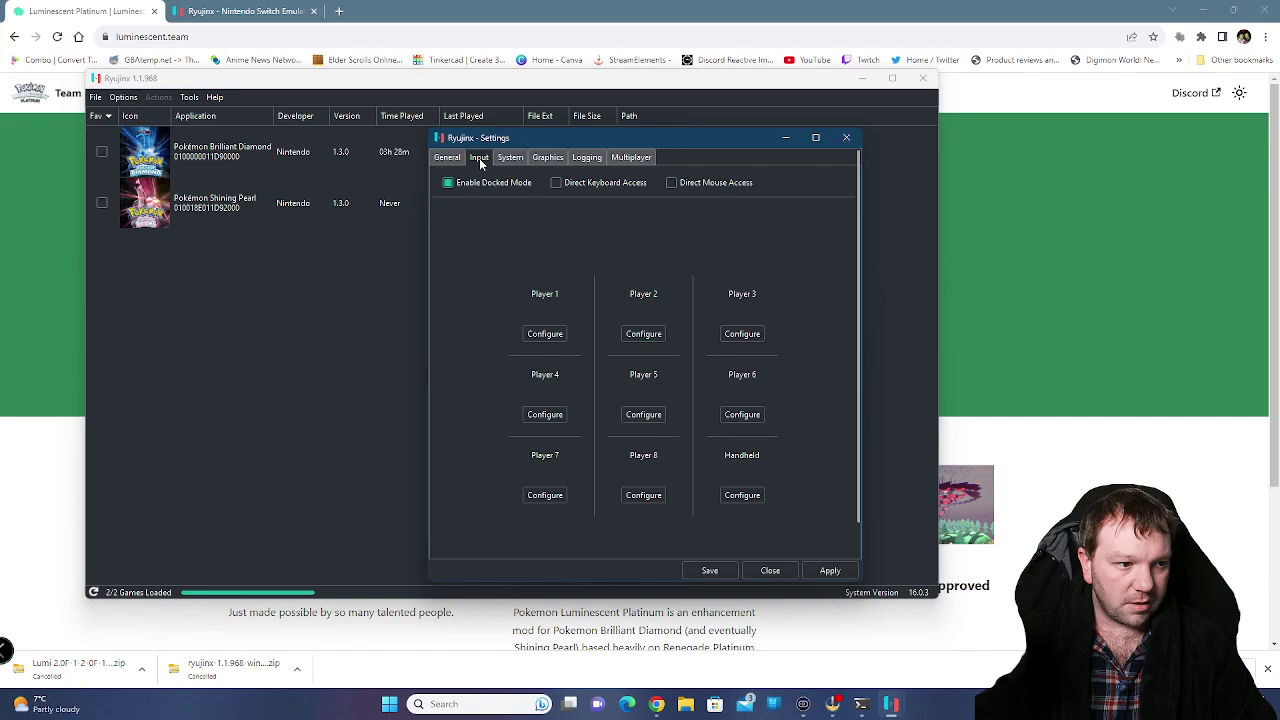
# - Configure Player 1 as Xbox One Elite Controller, Pro Controller type, with the xbox profile
pyautogui.click(543, 334)
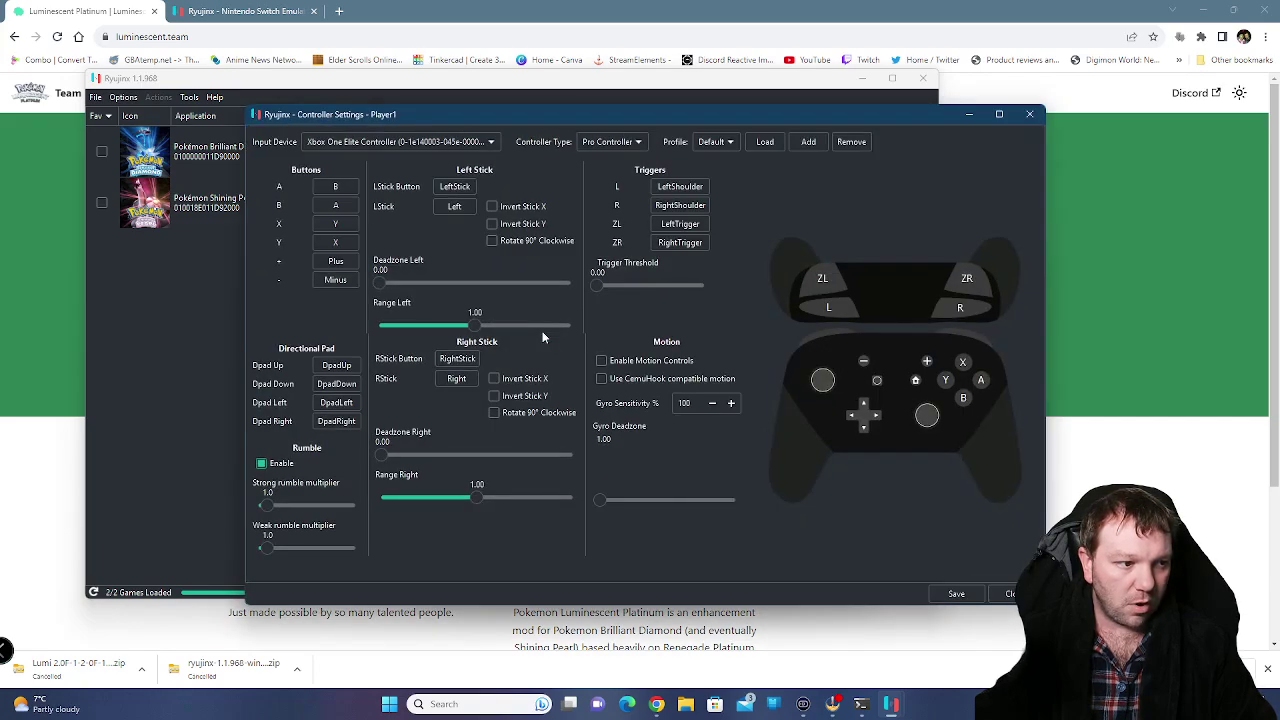
pyautogui.click(490, 146)
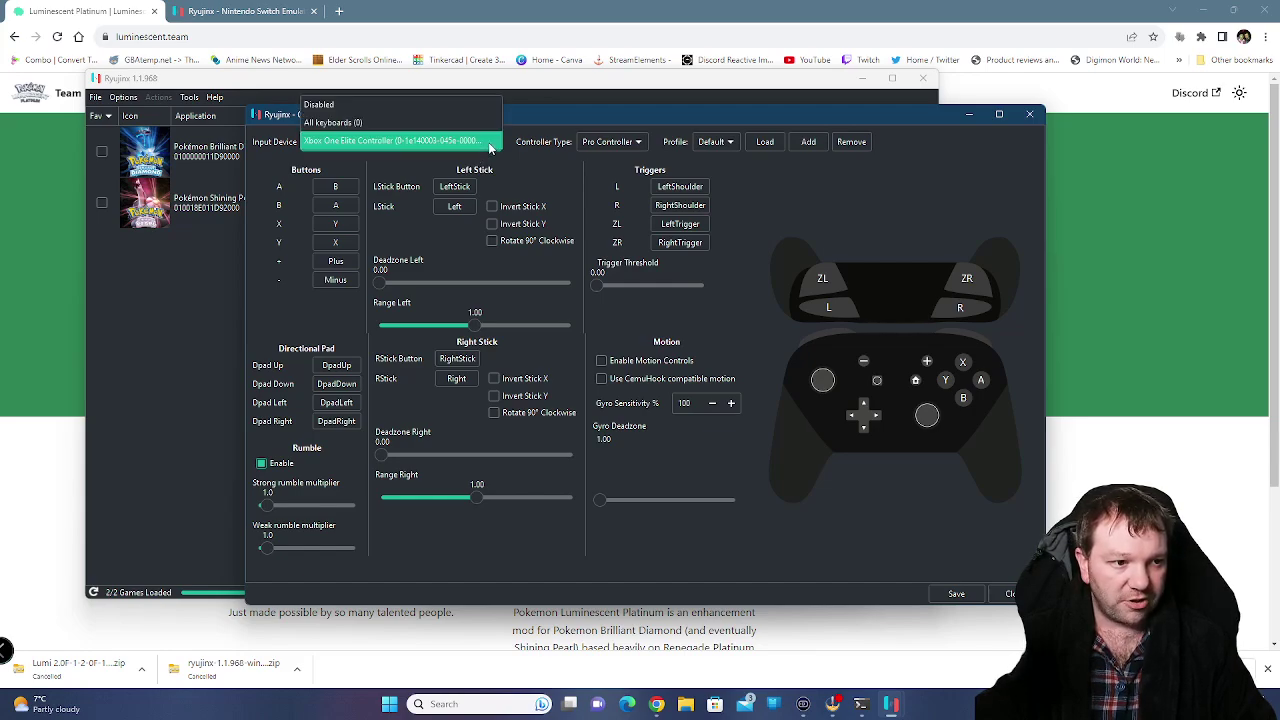
pyautogui.click(362, 141)
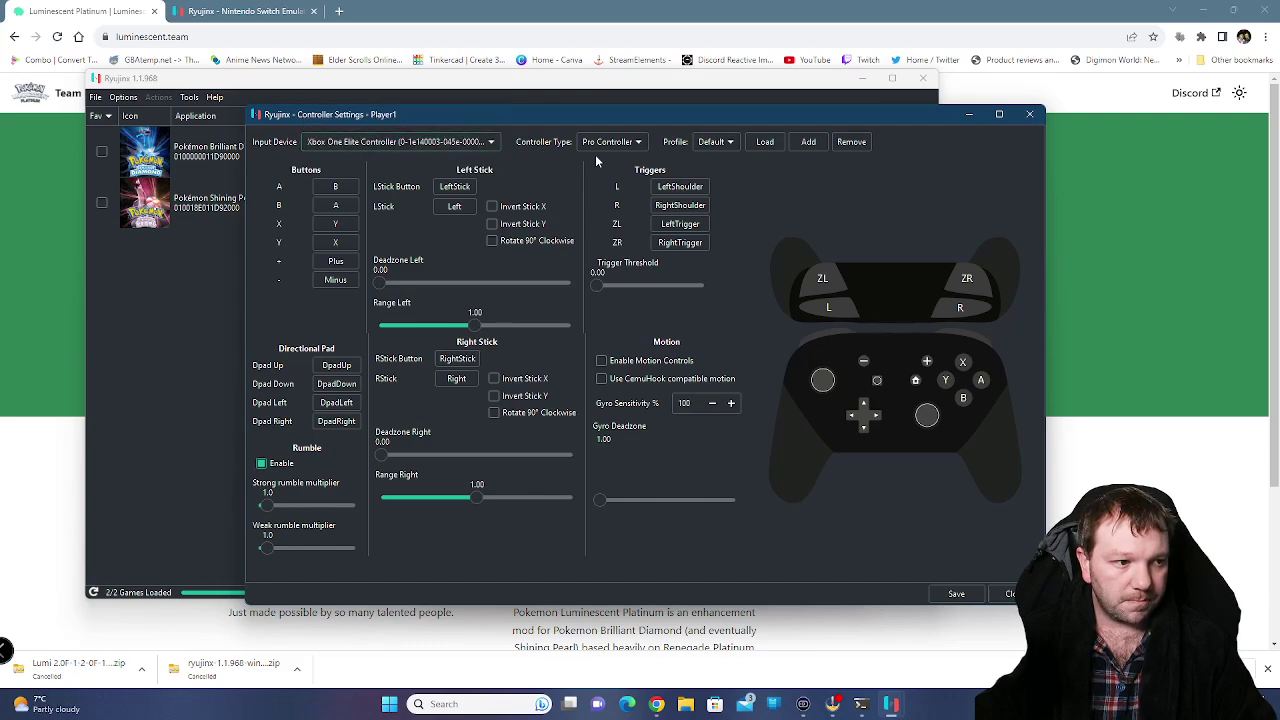
pyautogui.click(629, 142)
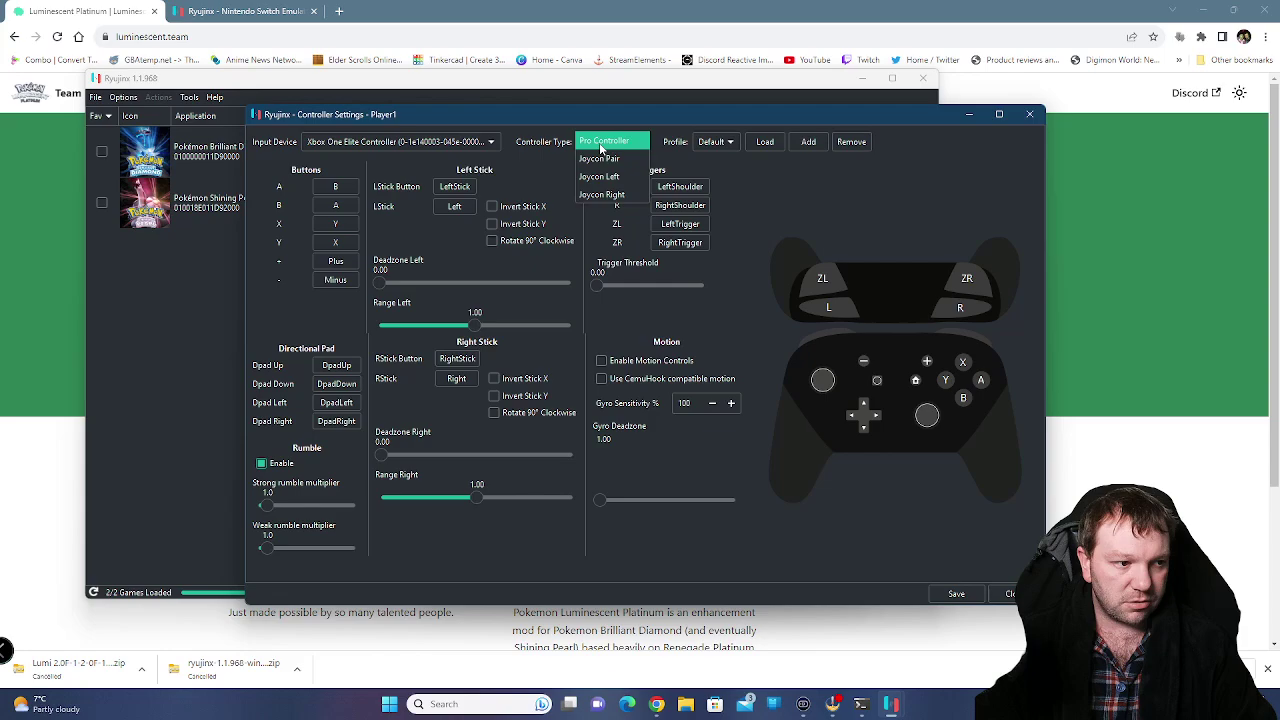
pyautogui.click(548, 170)
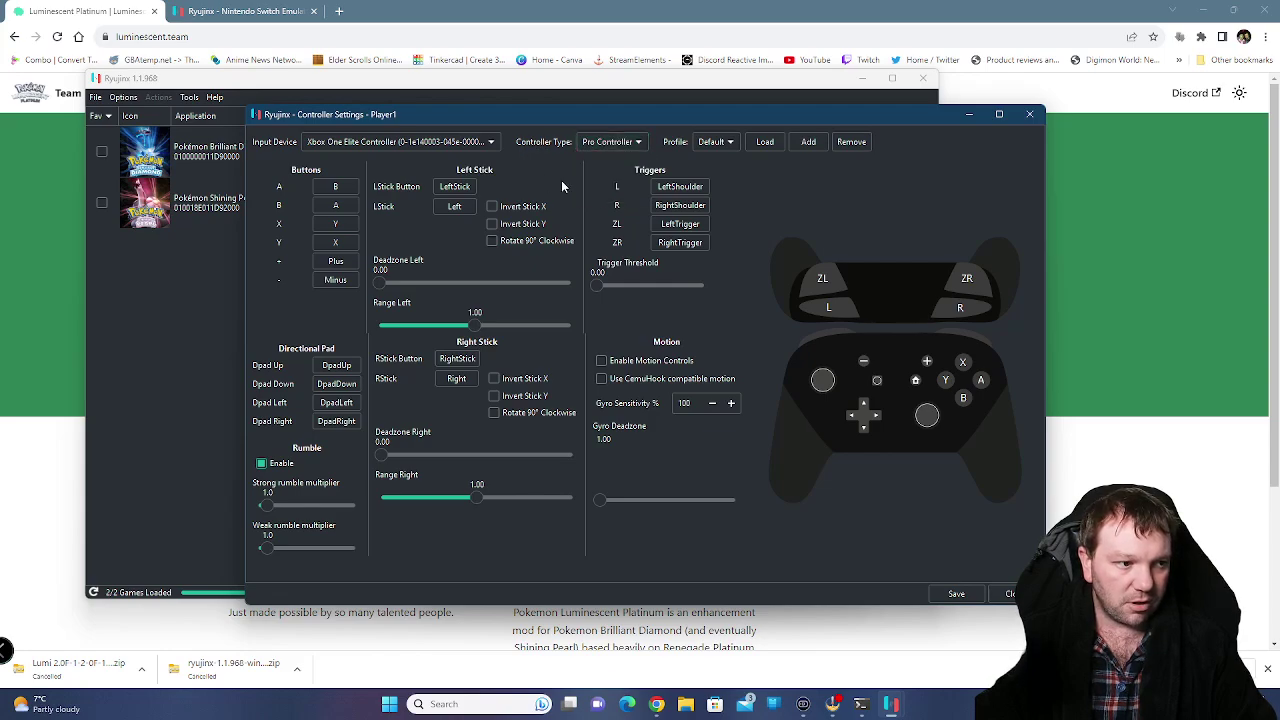
pyautogui.click(722, 142)
pyautogui.click(731, 161)
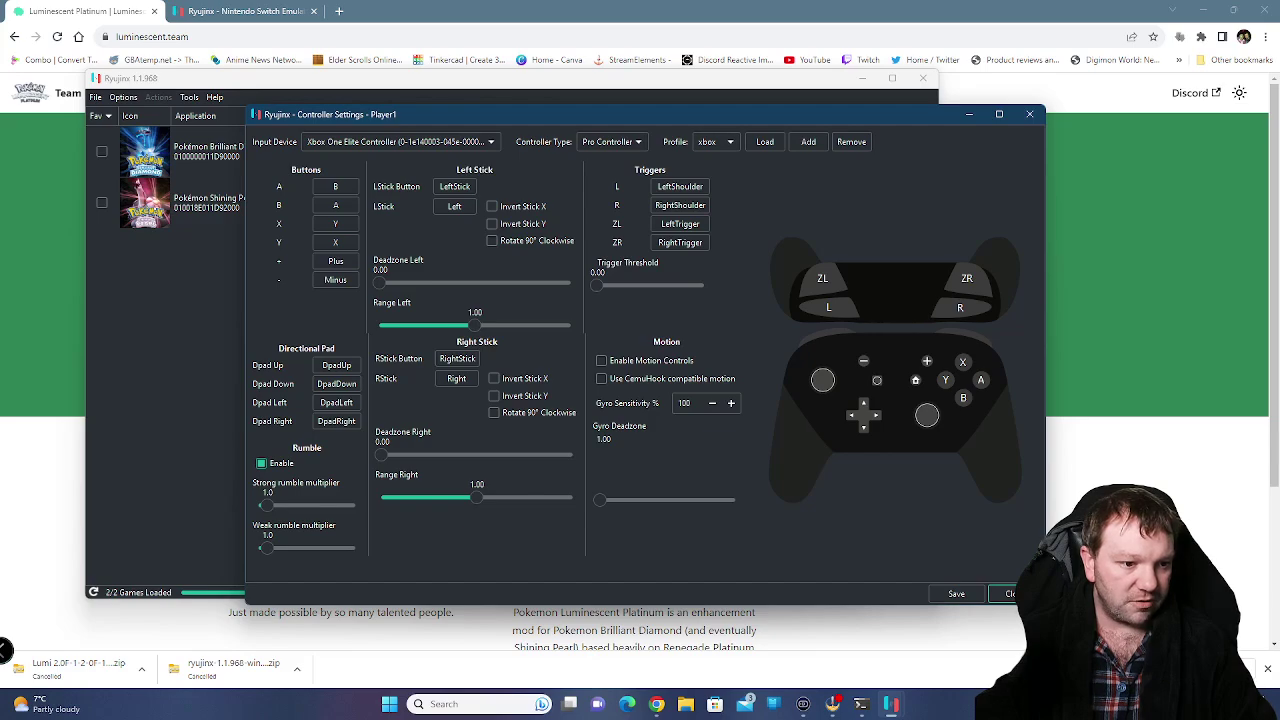
pyautogui.click(1012, 593)
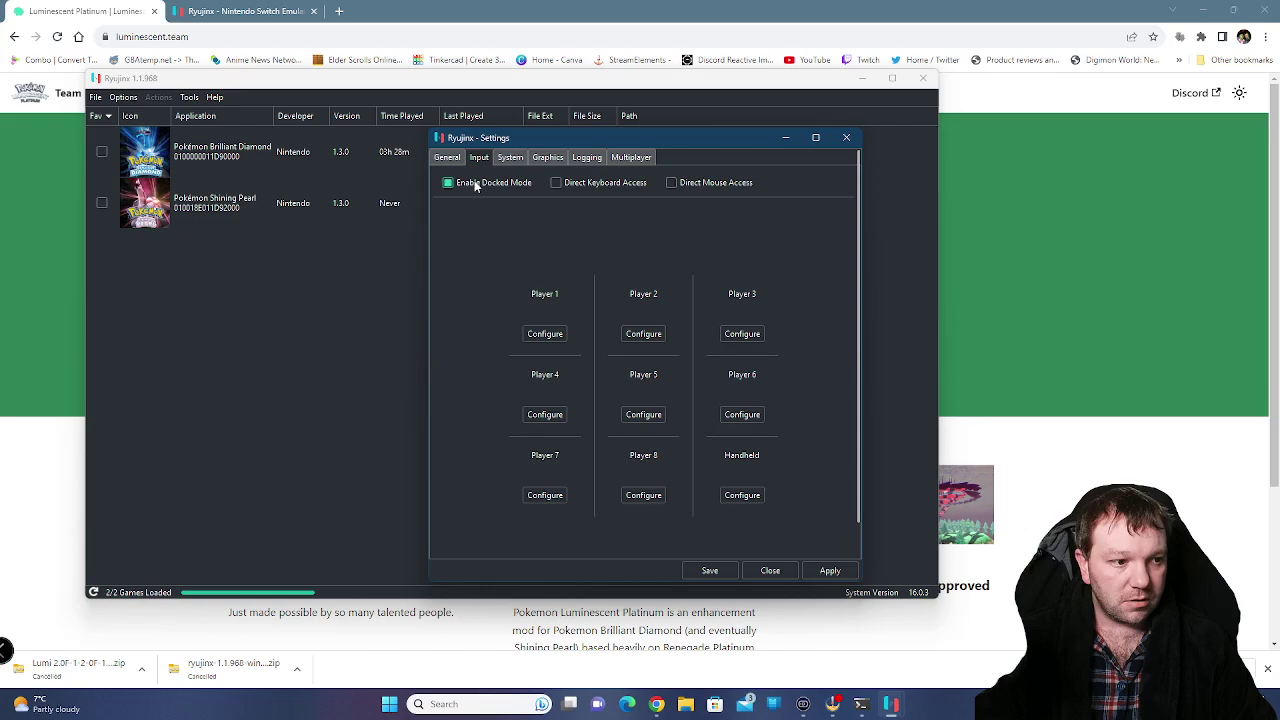
# - Set the Handheld input device to All keyboards (0) and close its controller settings
pyautogui.moveTo(450, 186)
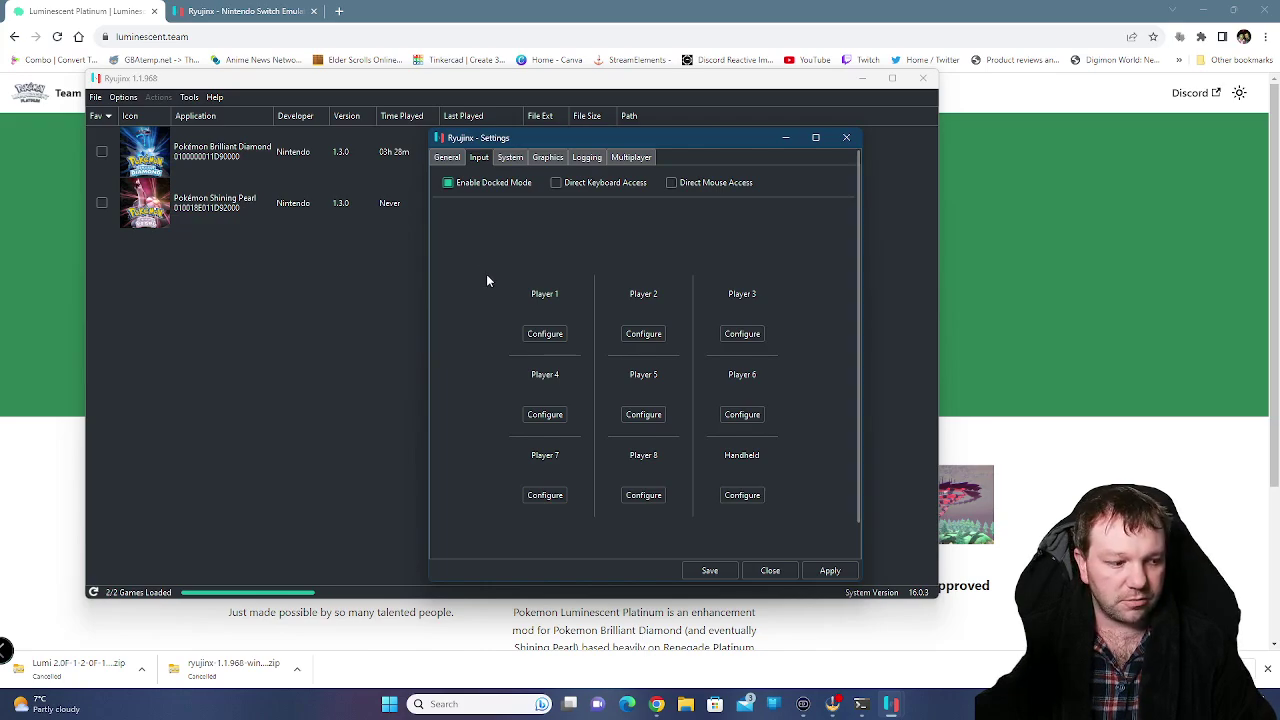
pyautogui.click(740, 495)
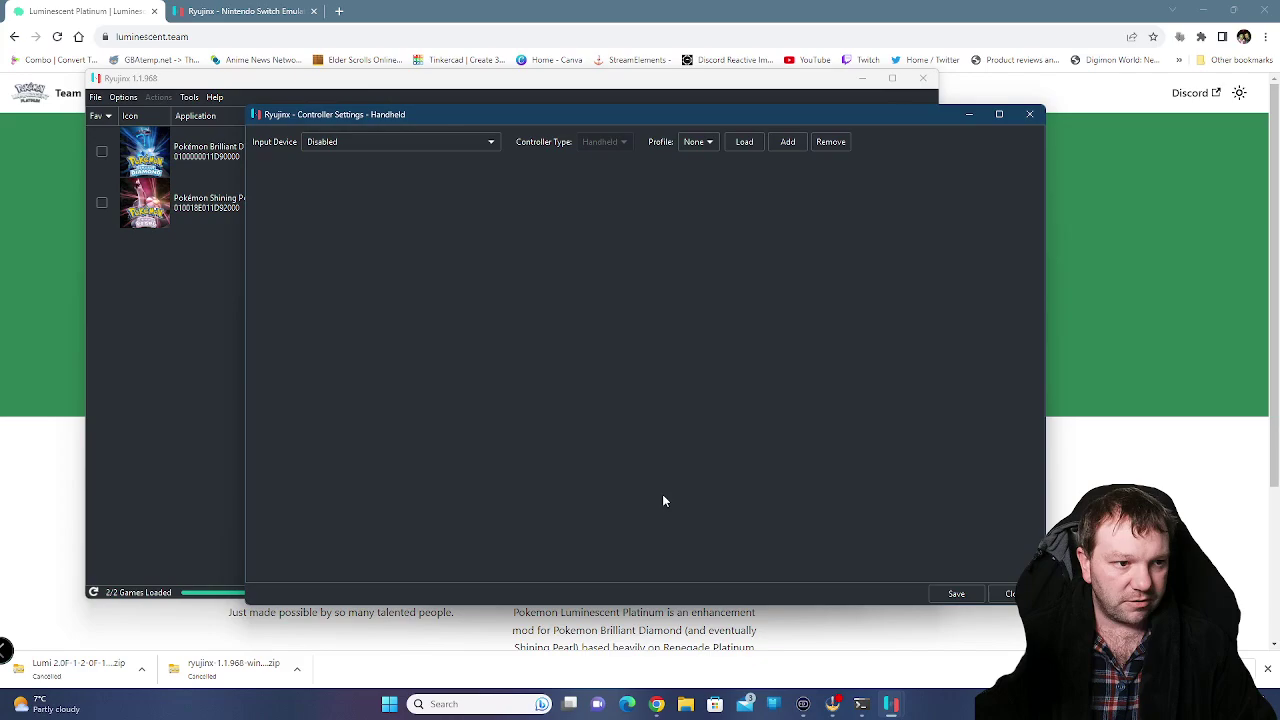
pyautogui.click(459, 150)
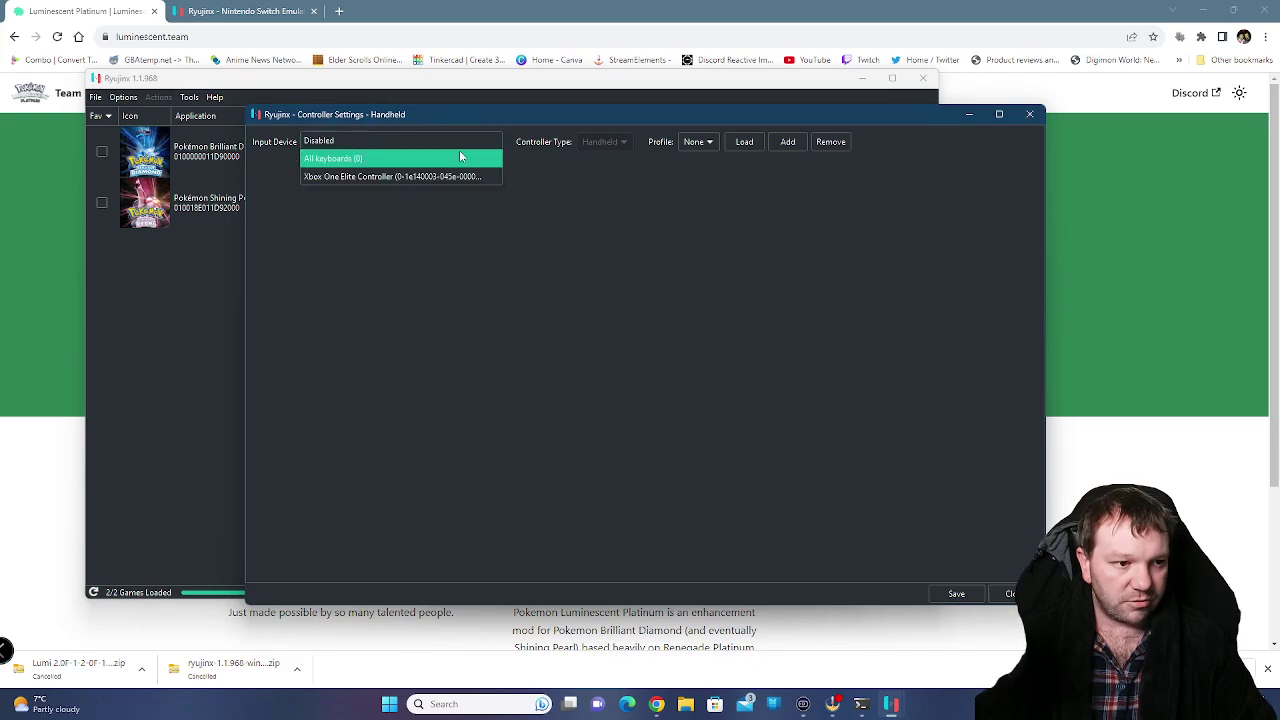
pyautogui.click(437, 158)
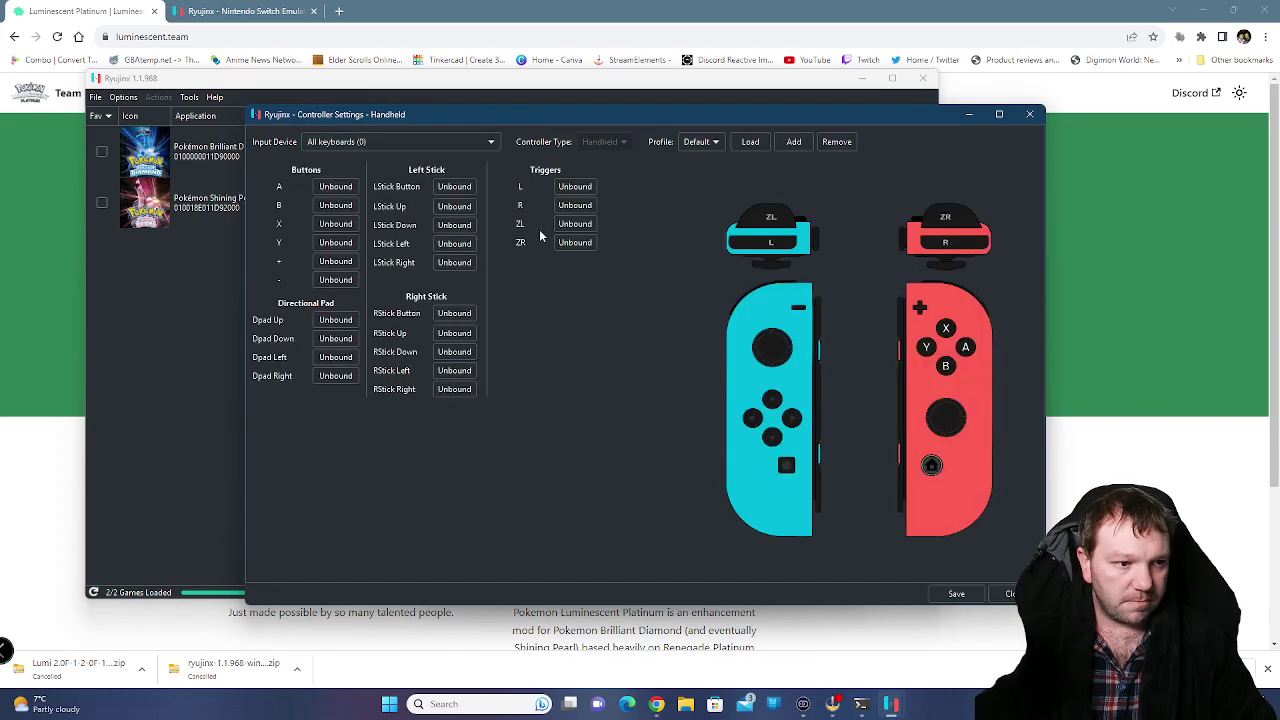
pyautogui.click(1026, 116)
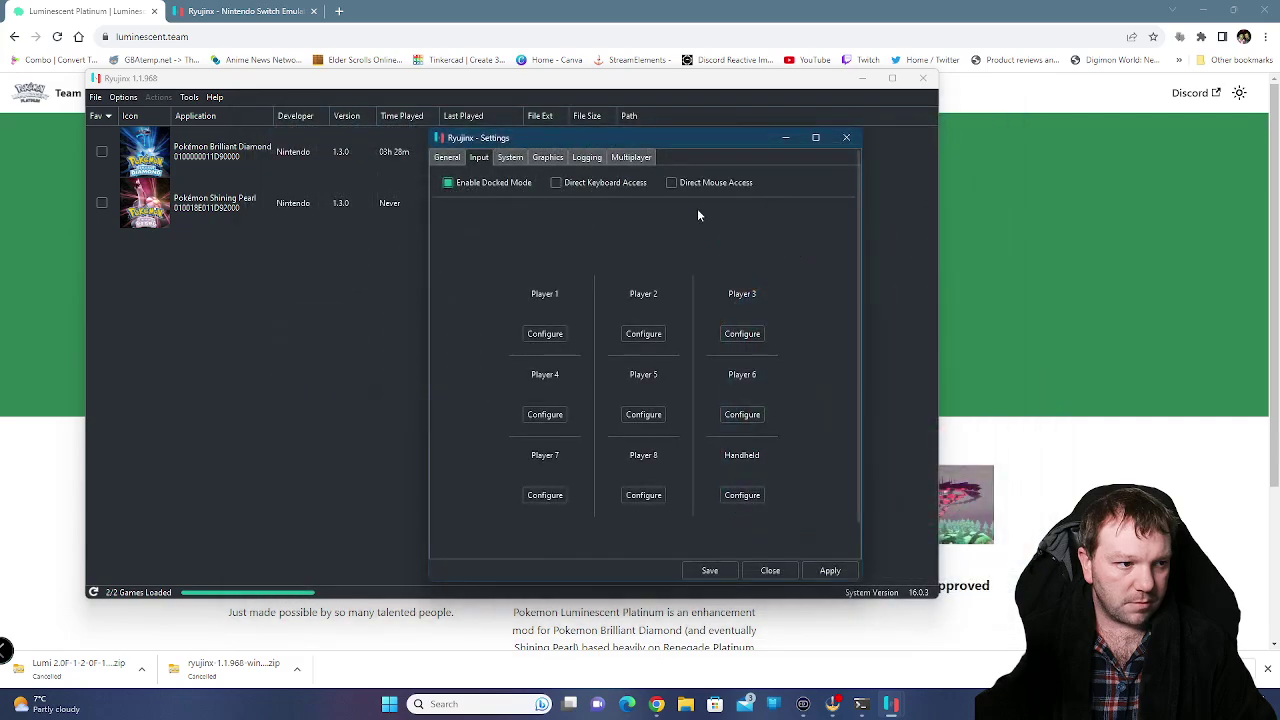
# - Review the System page options such as VSync, then move to the Graphics page
pyautogui.click(510, 158)
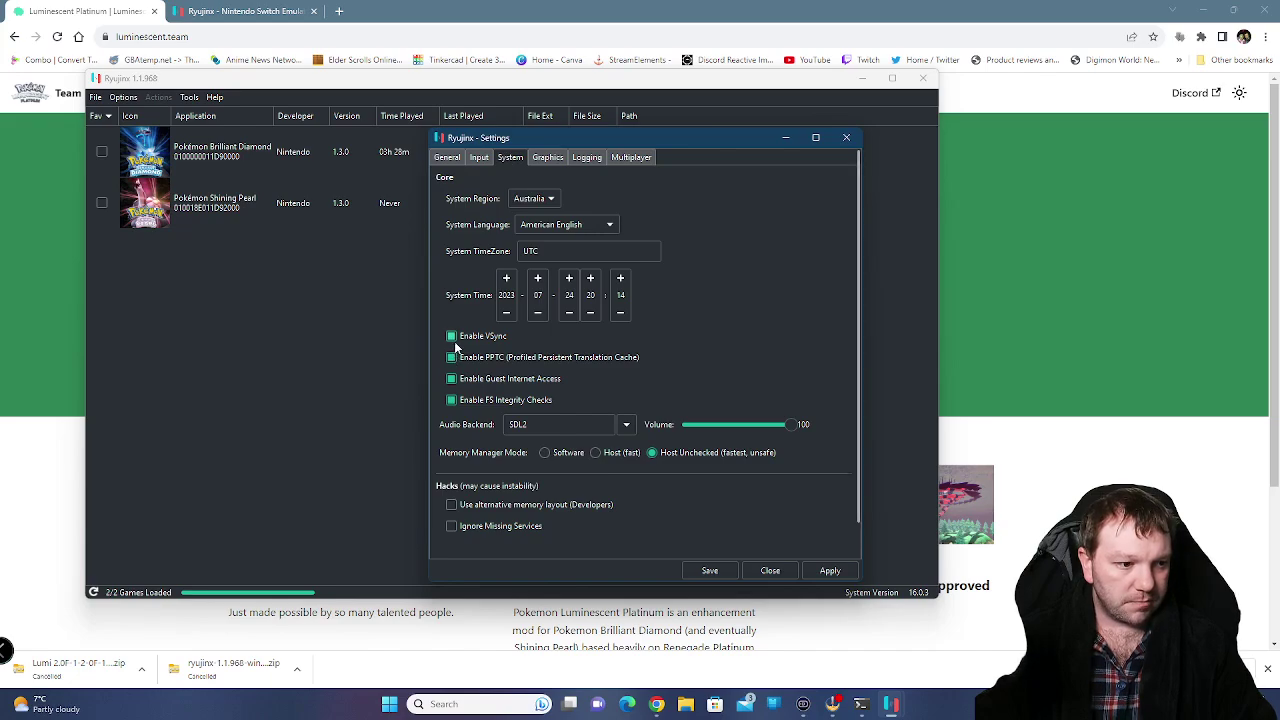
pyautogui.moveTo(477, 340)
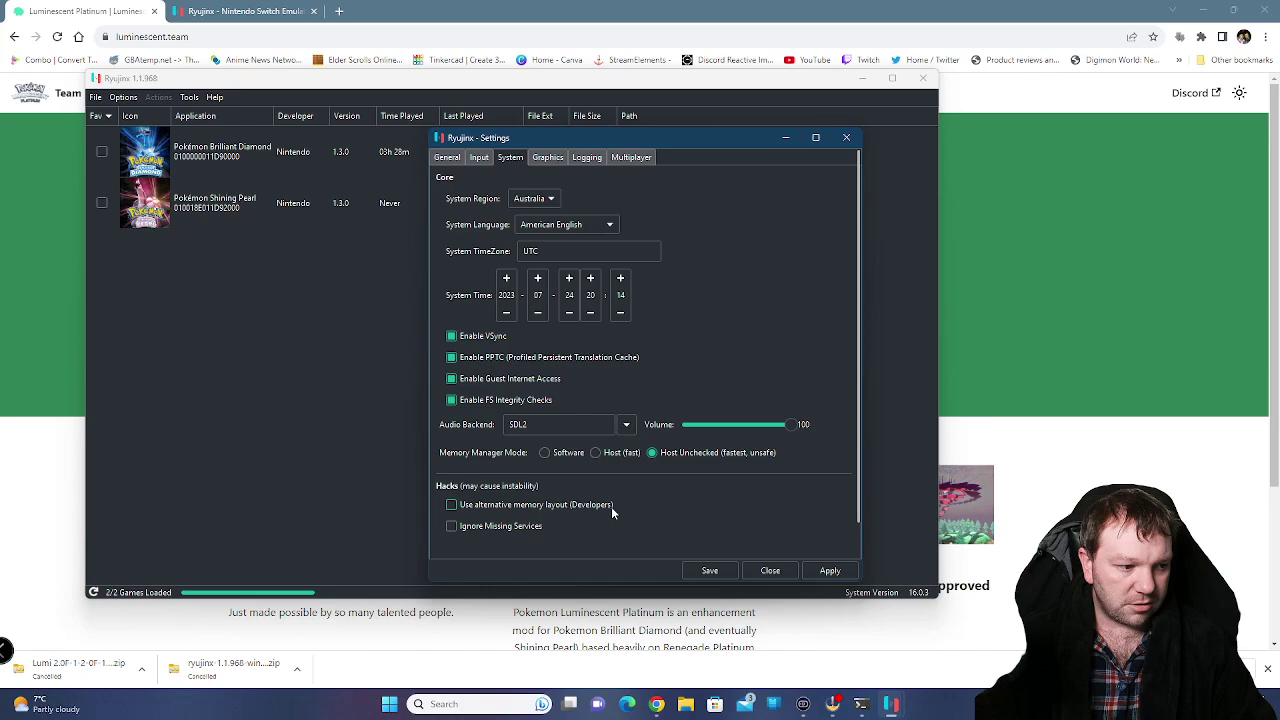
pyautogui.click(548, 158)
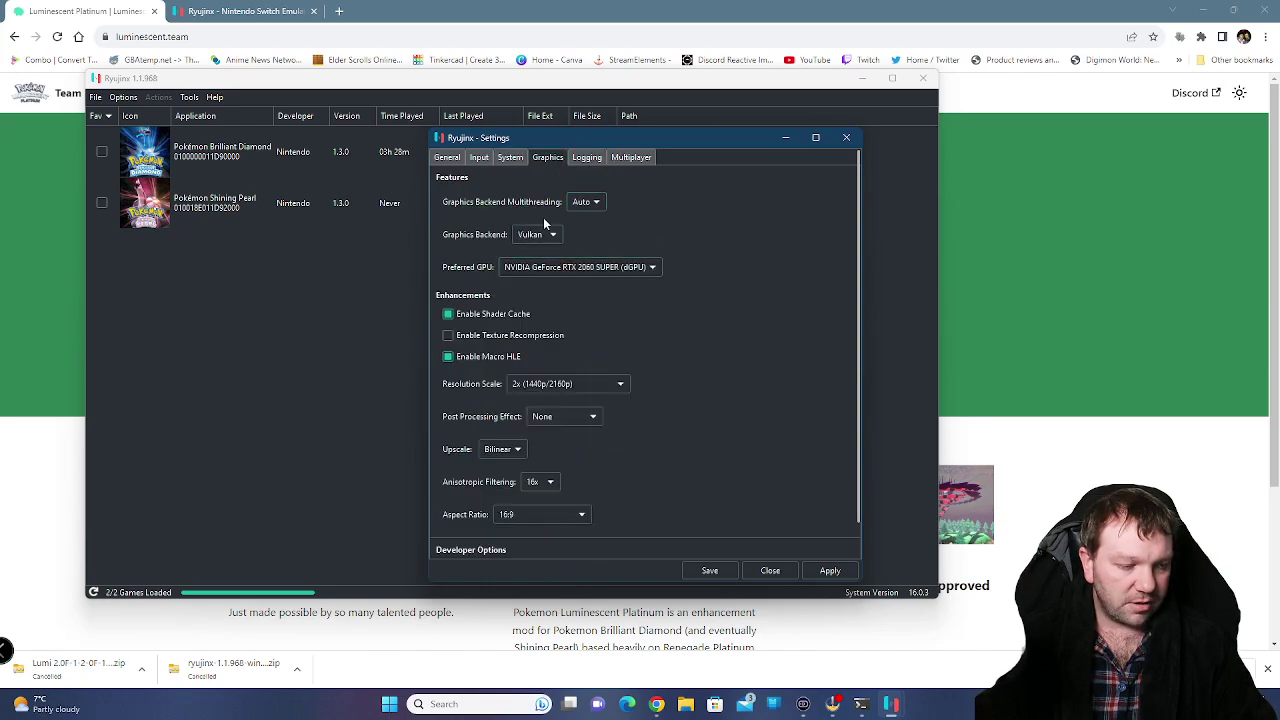
# - Keep resolution scale at 2x (1440p/2160p), glance at Logging, Multiplayer and General, then save
pyautogui.click(549, 384)
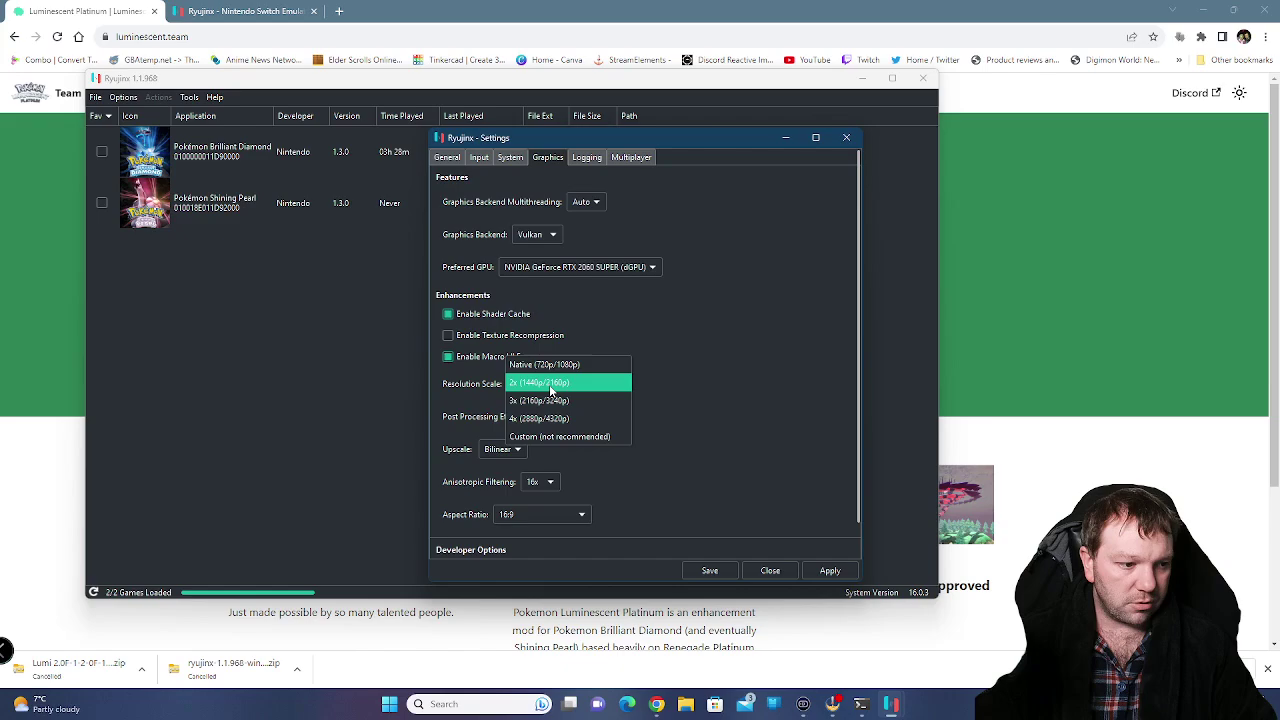
pyautogui.click(550, 384)
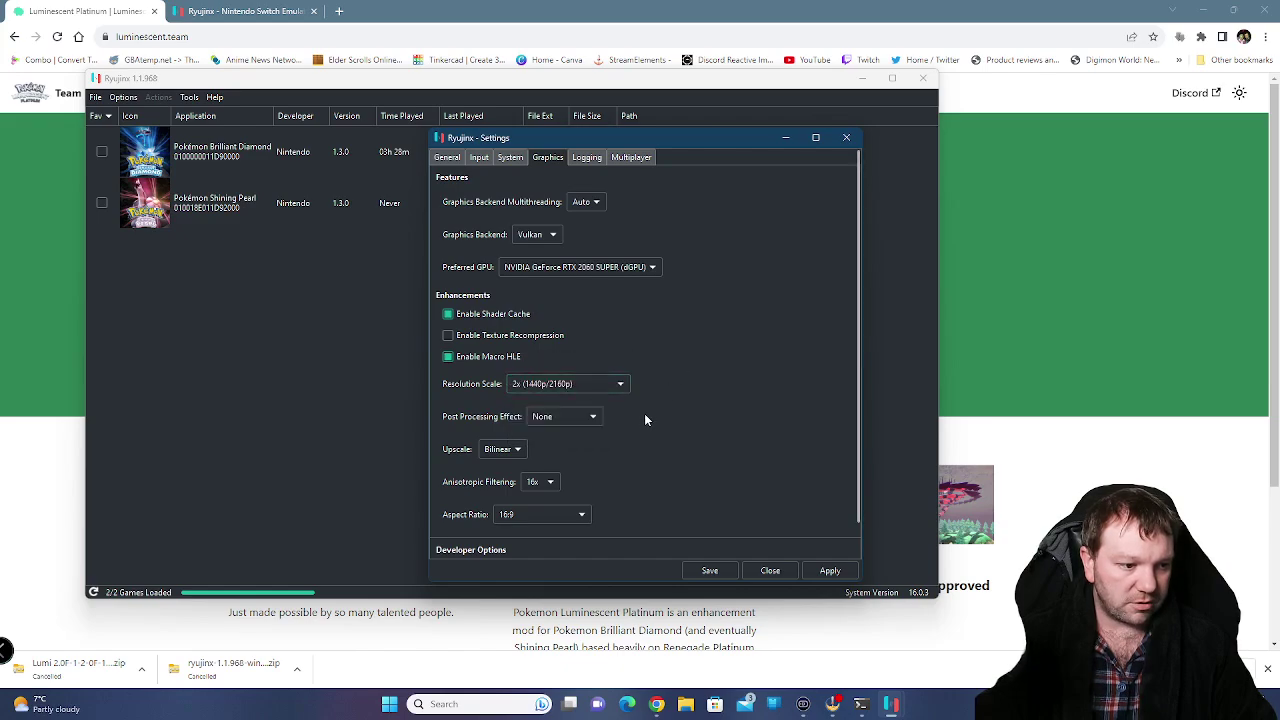
pyautogui.scroll(-1, 646, 409)
pyautogui.scroll(1, 646, 409)
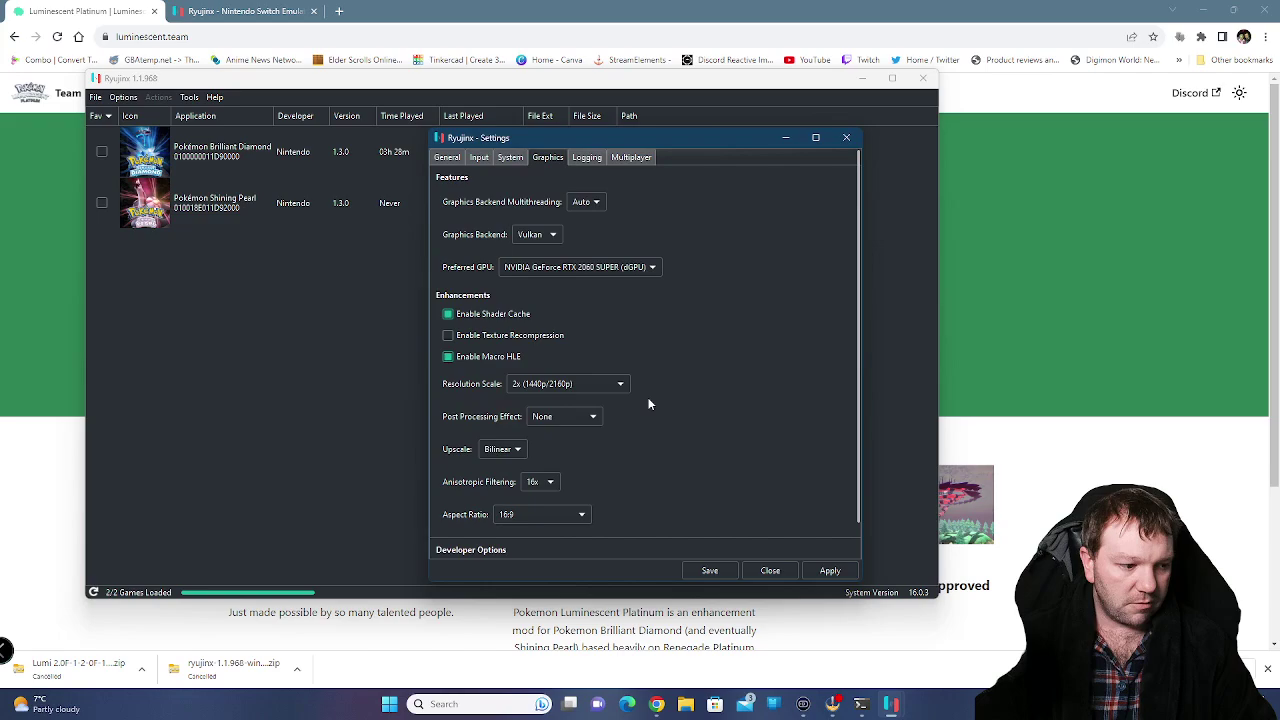
pyautogui.click(595, 157)
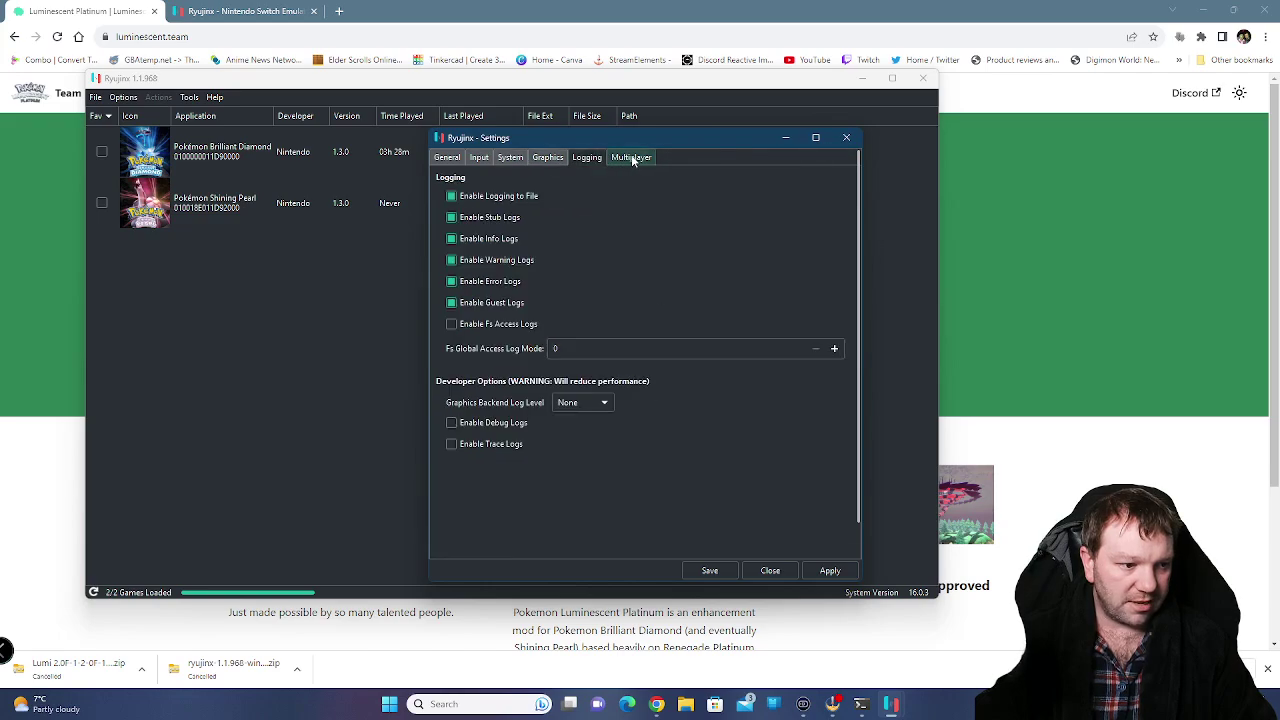
pyautogui.click(631, 157)
pyautogui.click(447, 158)
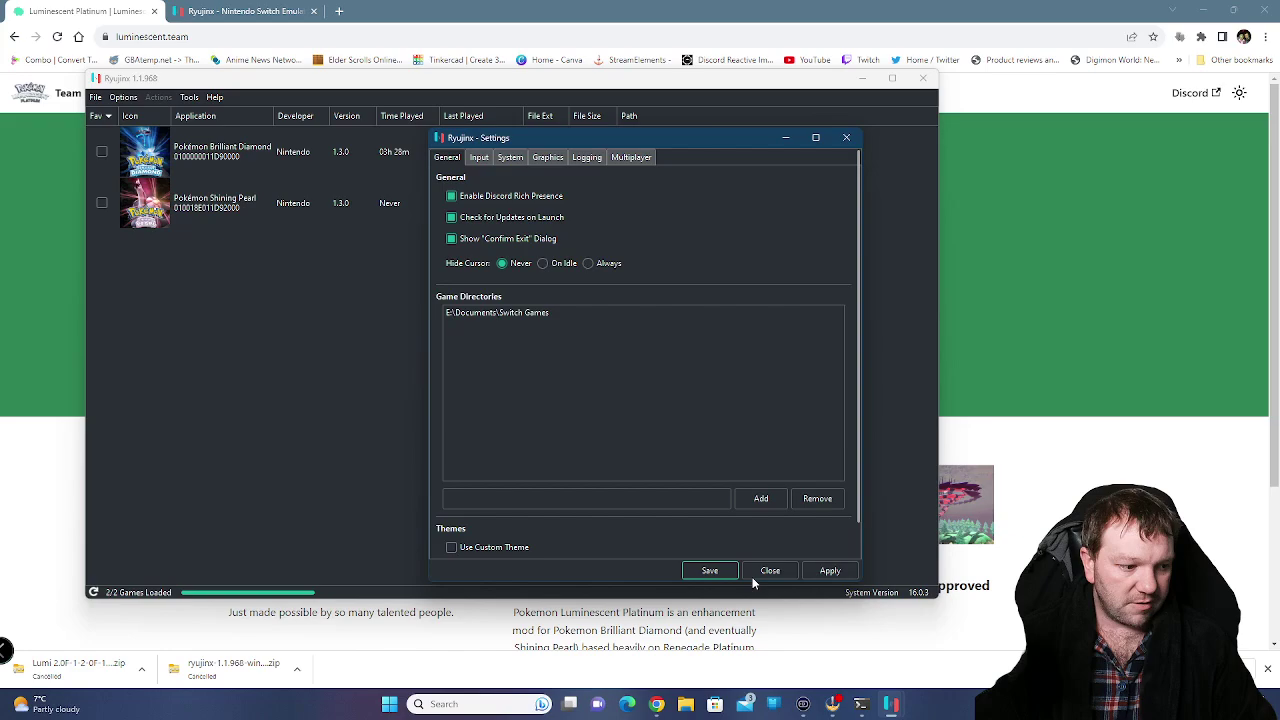
pyautogui.click(710, 570)
pyautogui.click(317, 207)
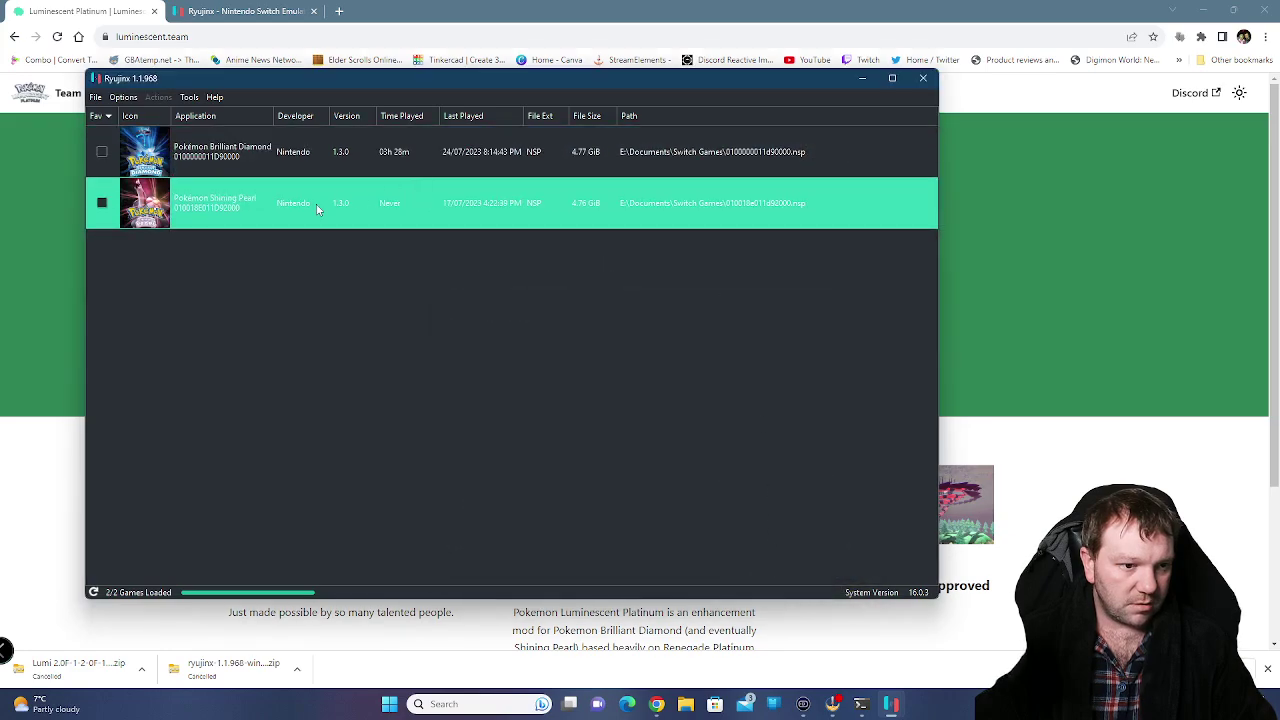